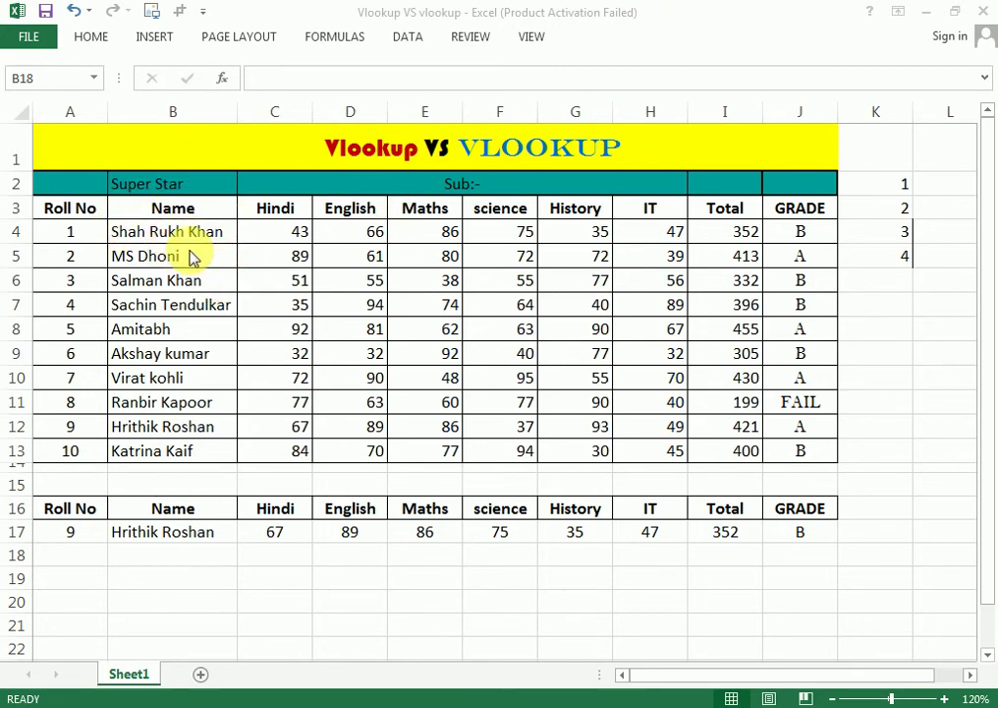
Step: Look over the student names in B4:B13 and the subject headers through History
left_click(187, 246)
left_click_drag(185, 236, 190, 450)
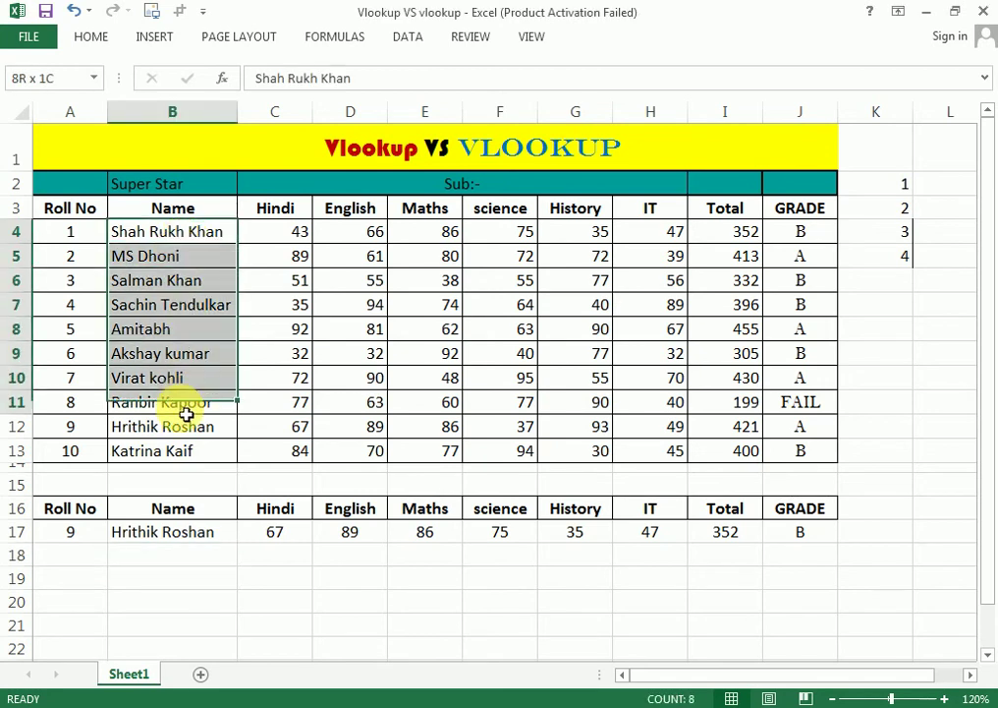
left_click(264, 375)
left_click(290, 208)
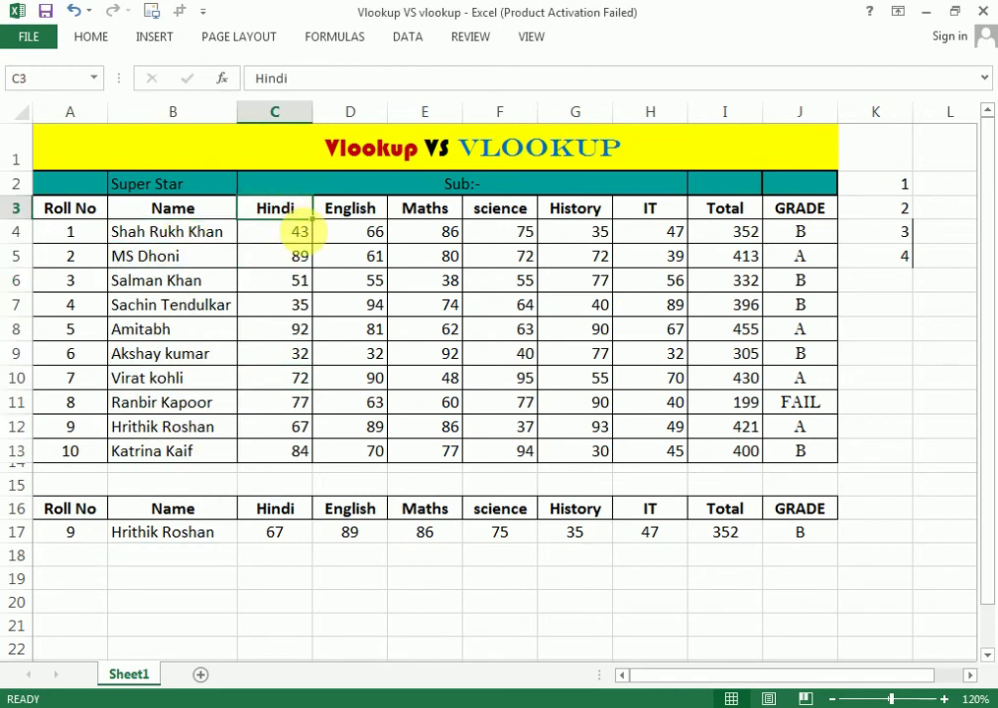
left_click(420, 208)
left_click(506, 209)
left_click(575, 207)
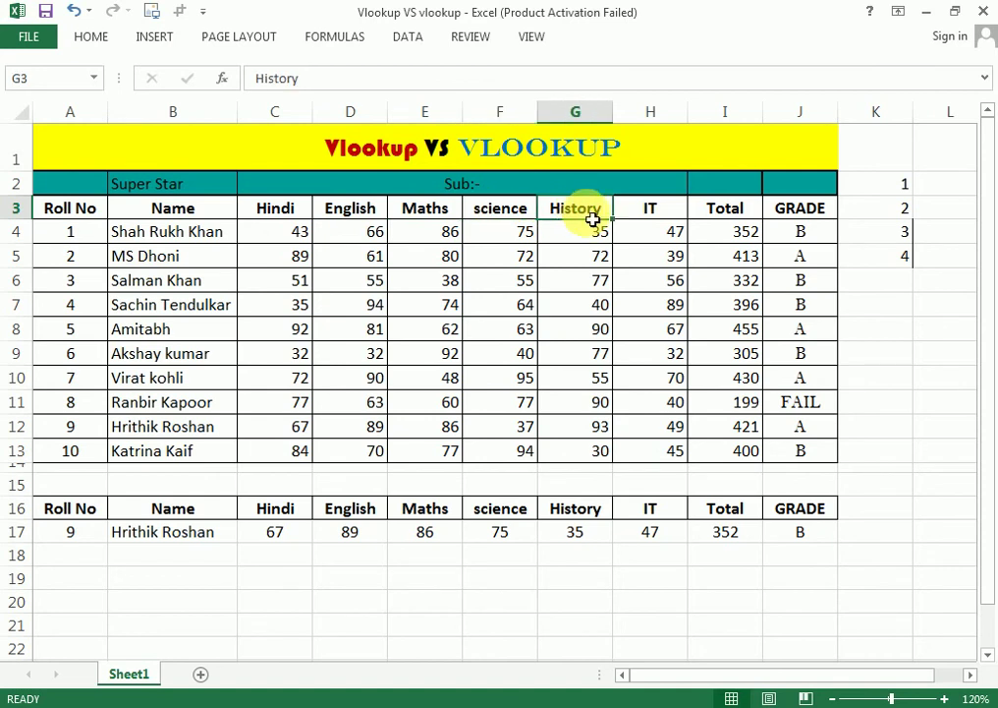
Step: Inspect the Total formula in I4, the grade formula in J4 and the subject marks block
key("Right")
left_click(747, 239)
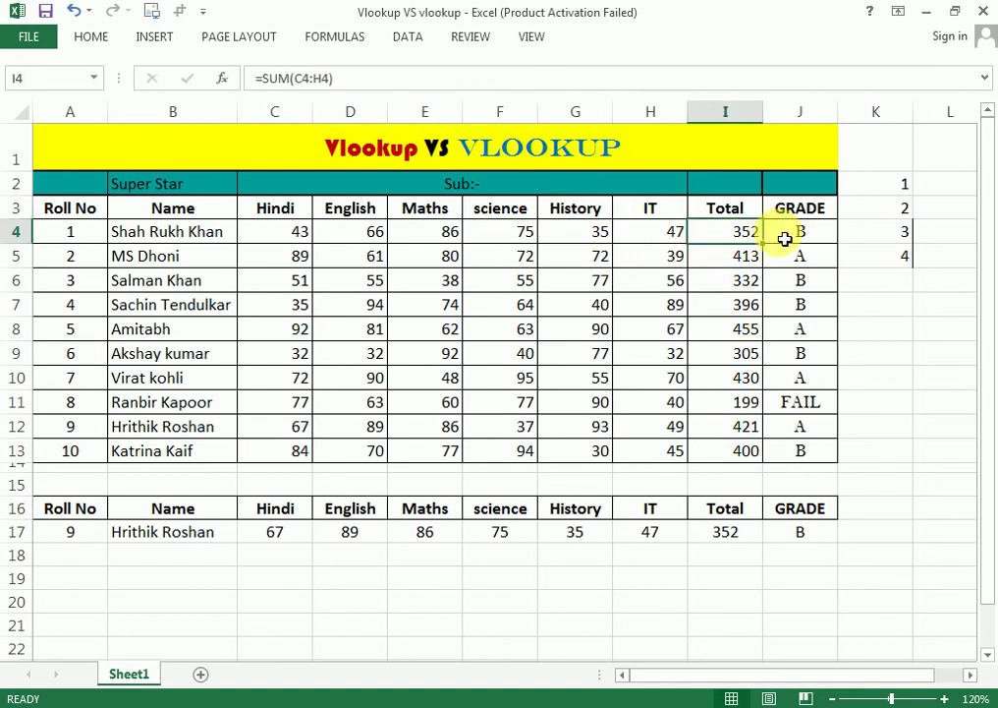
left_click(784, 239)
left_click(521, 336)
left_click_drag(270, 206, 511, 401)
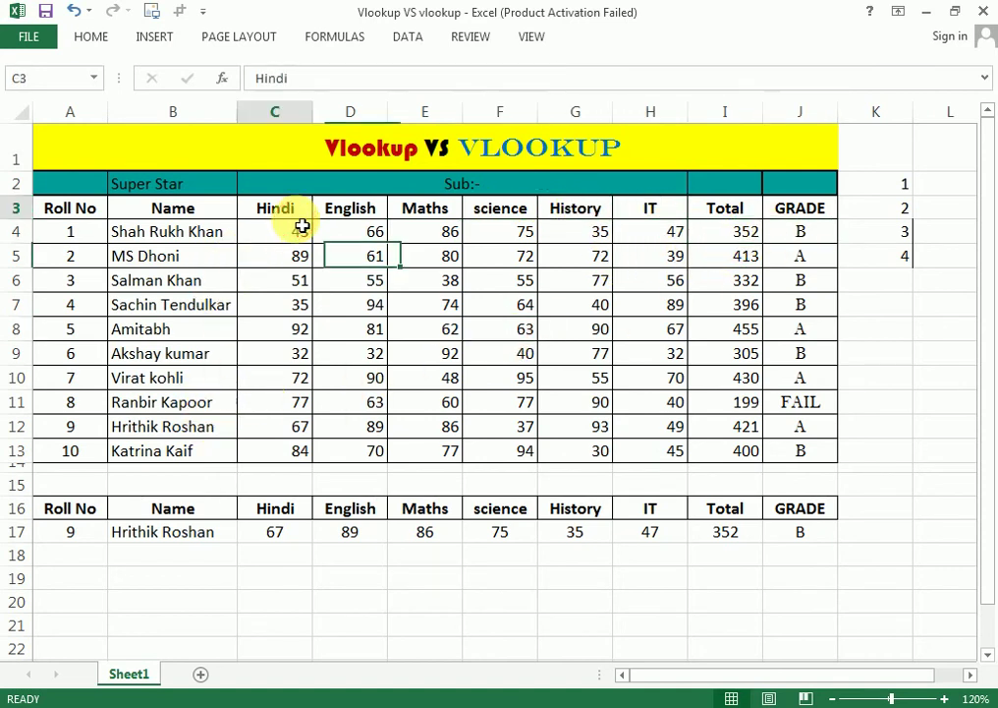
left_click(650, 327)
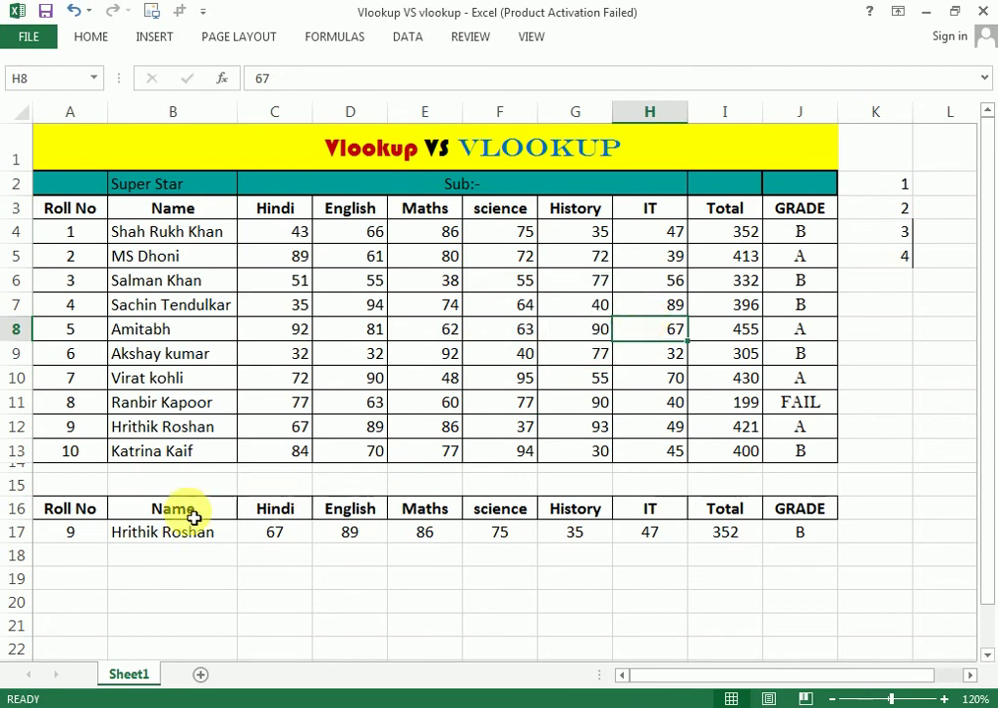
Step: Enter roll number 10 in A17 and compare it with Katrina Kaif's marks in row 13
left_click(70, 540)
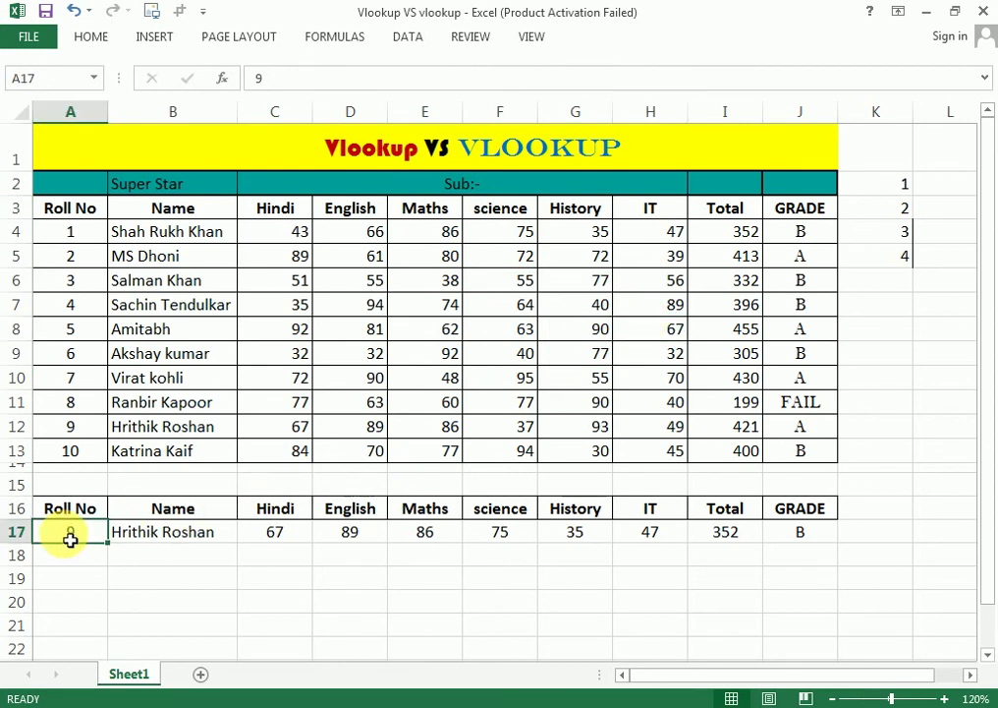
type("10")
key("Return")
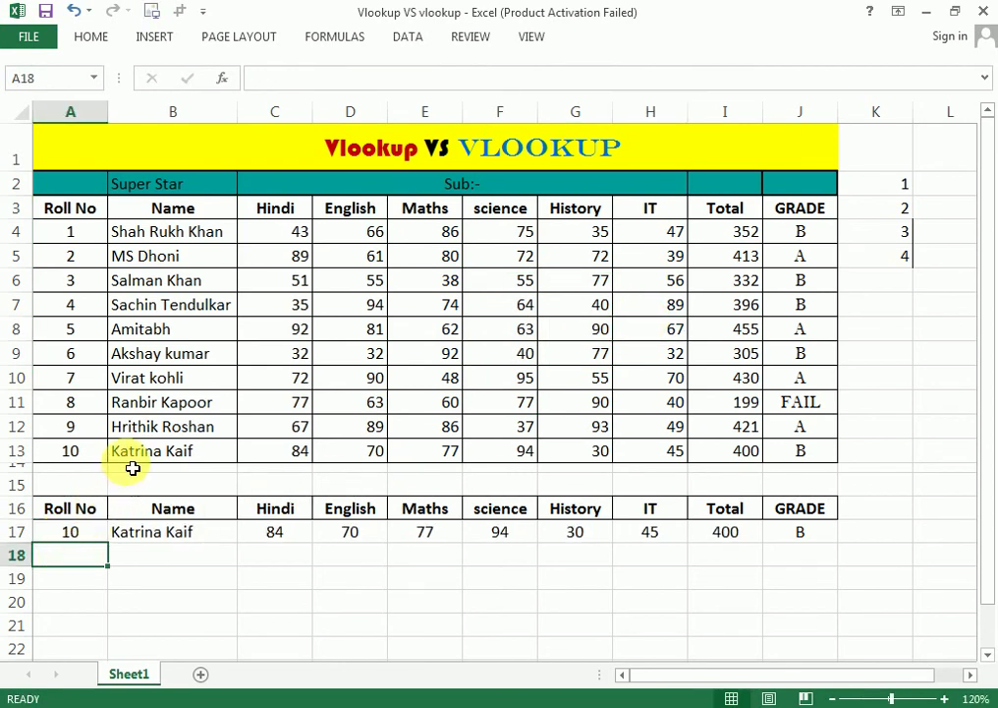
left_click_drag(138, 454, 825, 463)
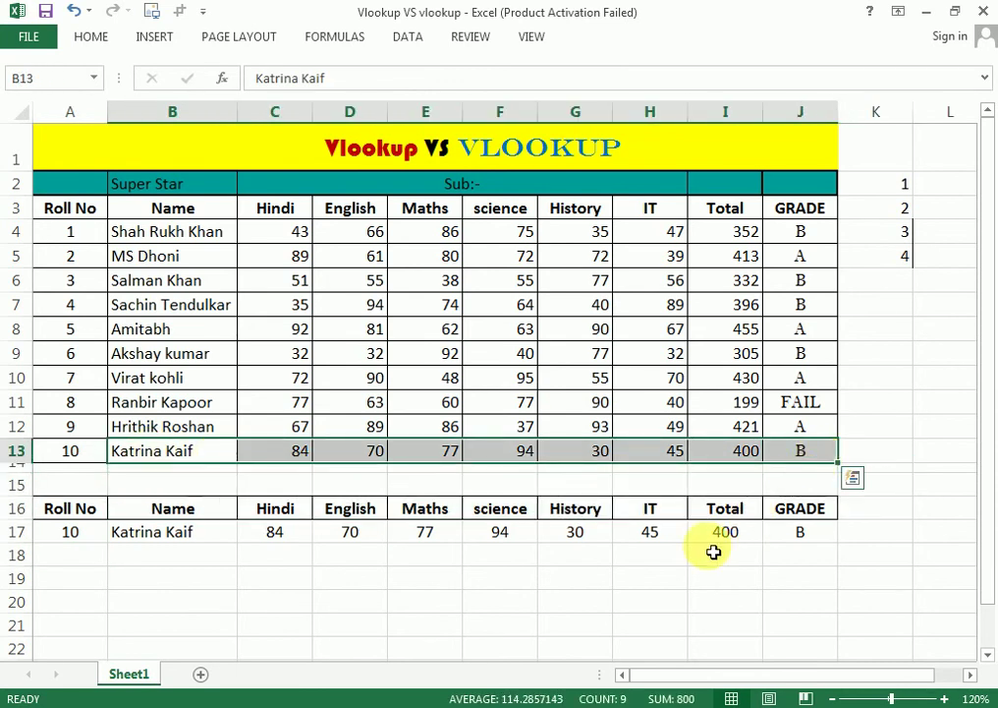
left_click(410, 599)
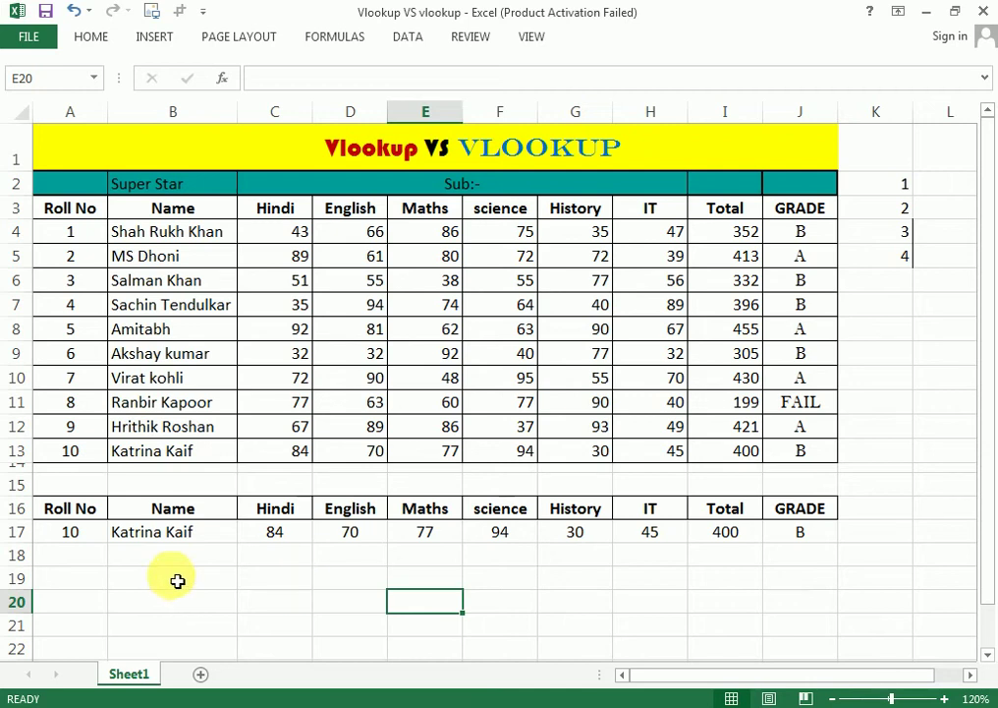
Step: Clear the lookup results in B17:J17, keeping roll number 10 in A17
mouse_move(192, 537)
left_mouse_down()
mouse_move(732, 549)
mouse_move(791, 541)
left_mouse_up()
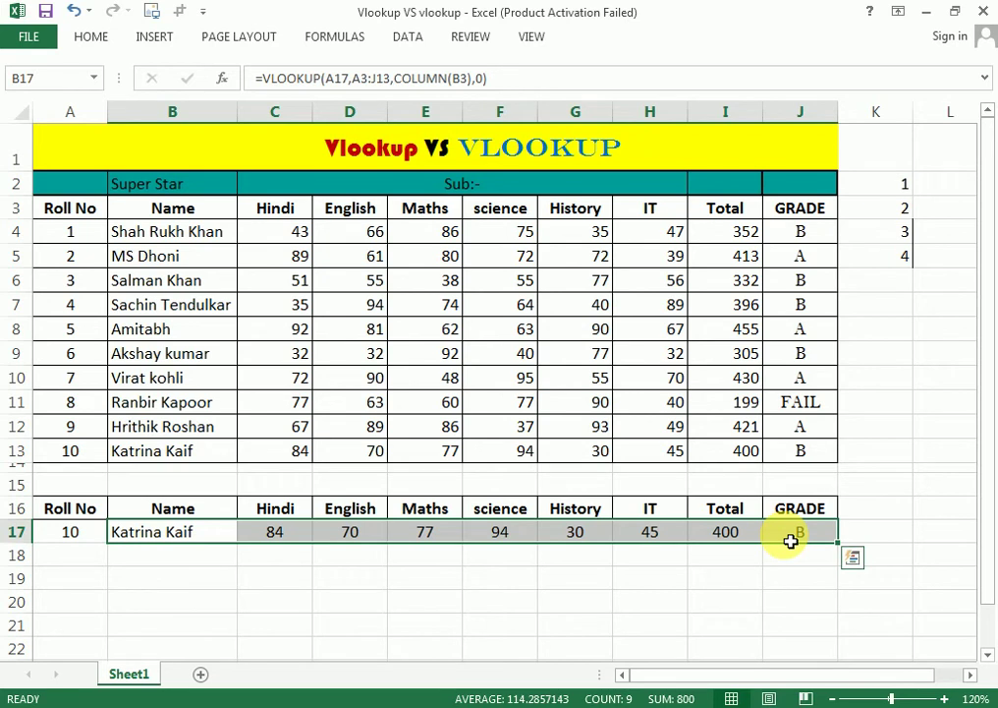
key("Delete")
key("Left")
key("Right")
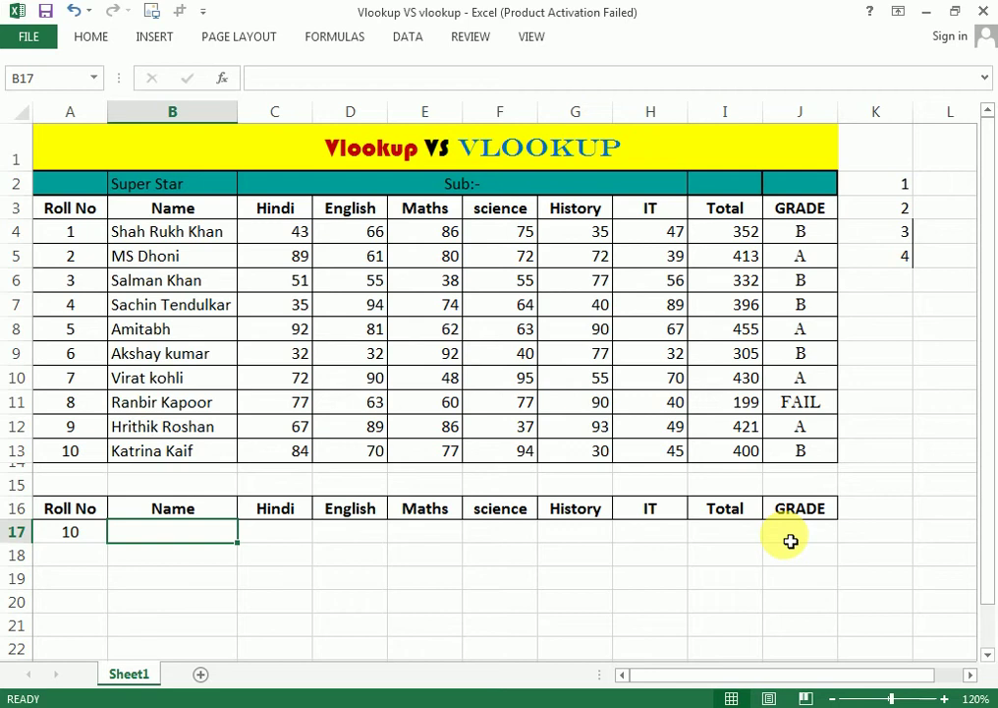
key("Left")
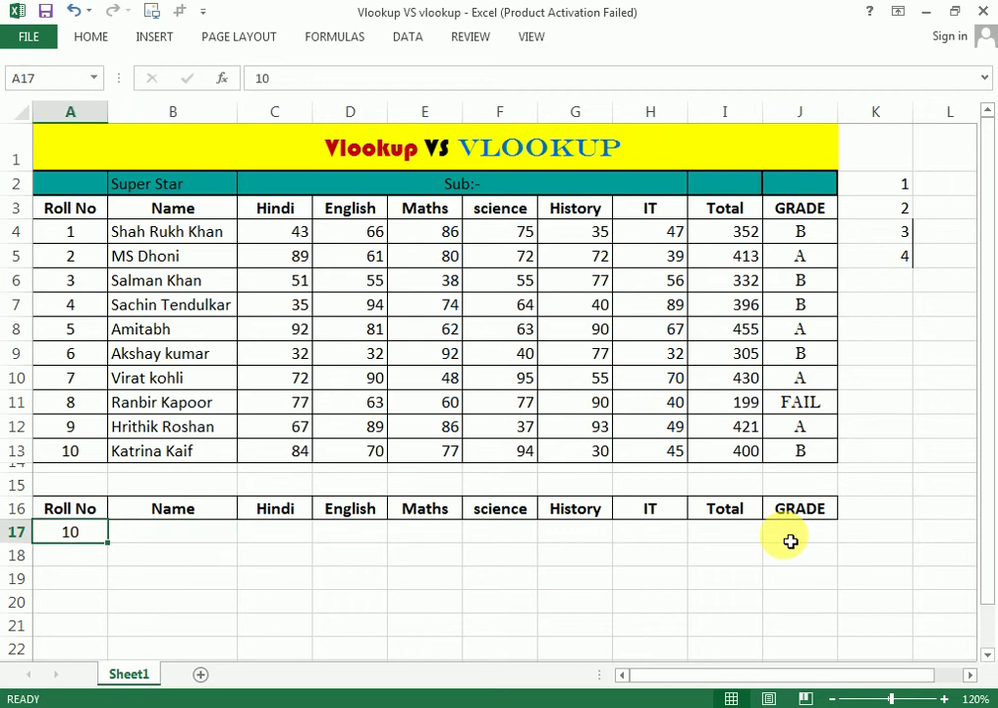
key("Right")
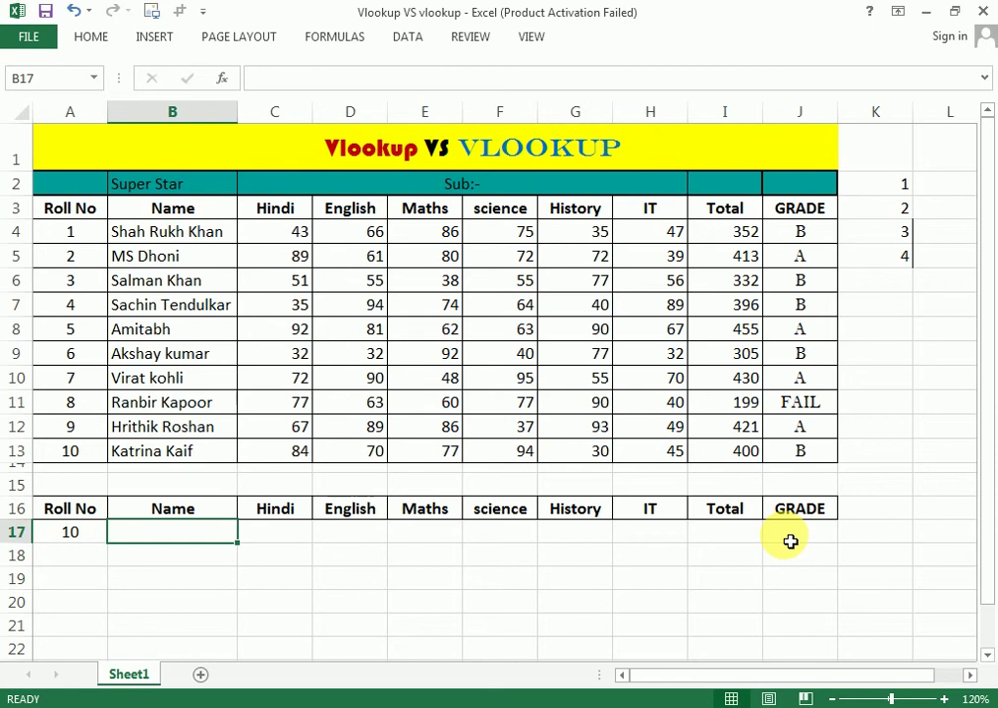
Step: Begin a VLOOKUP in B17 using A17 as the lookup value
type("=vl")
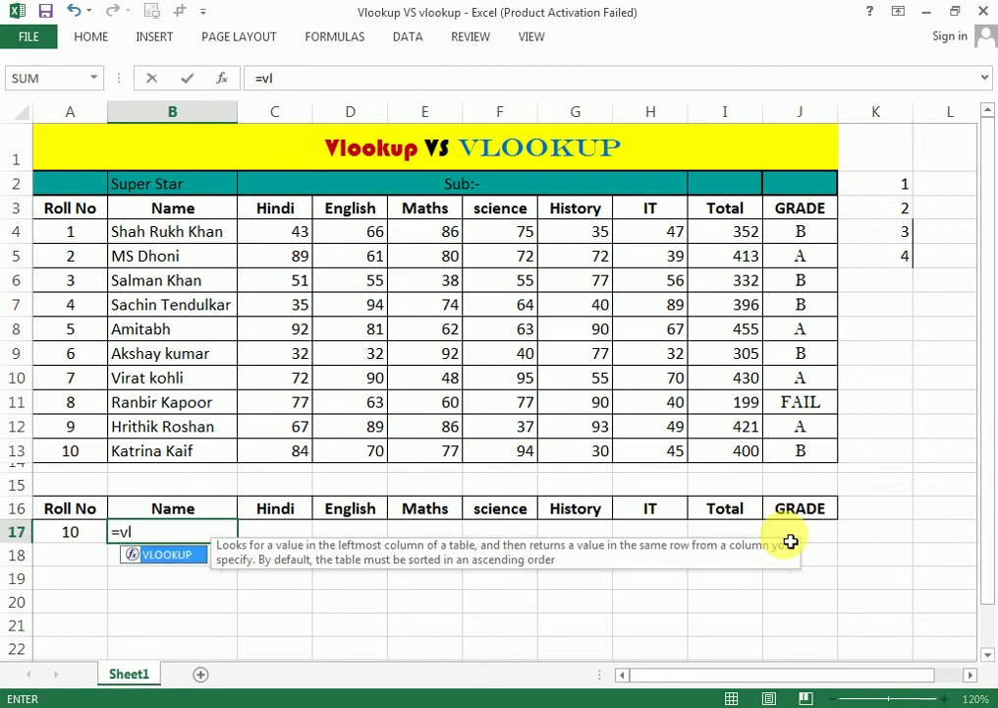
key("Tab")
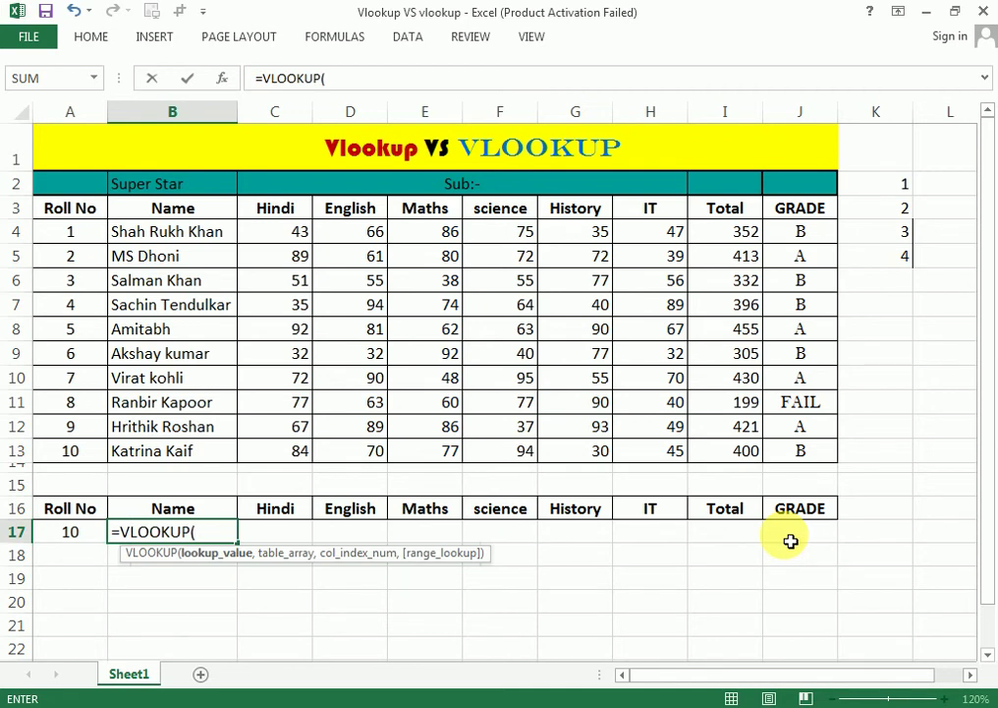
key("Left")
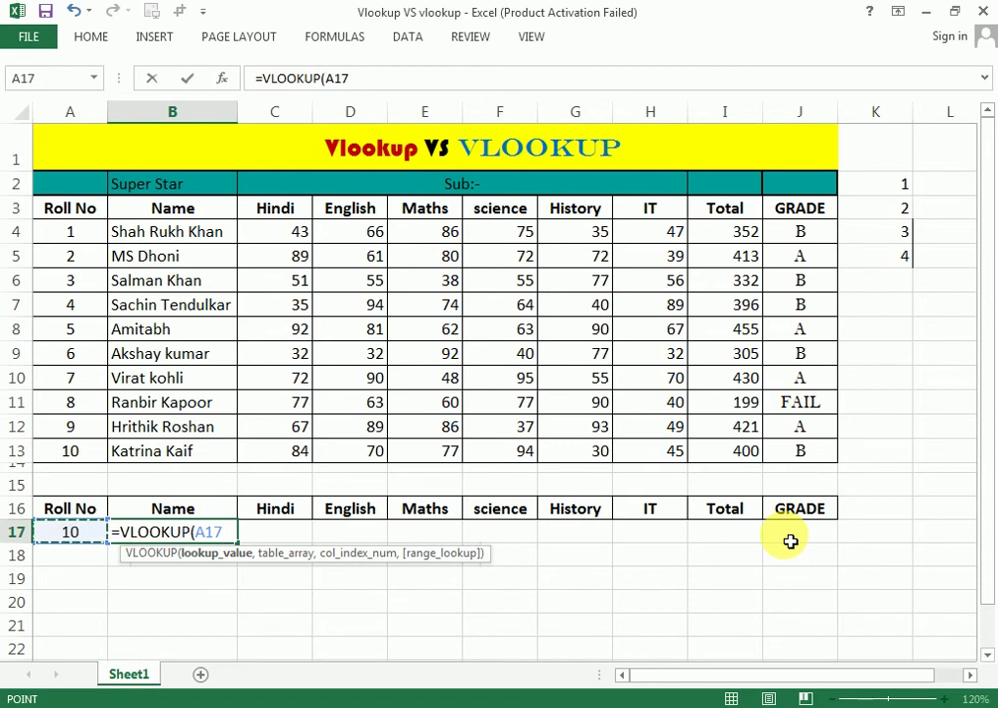
type(",")
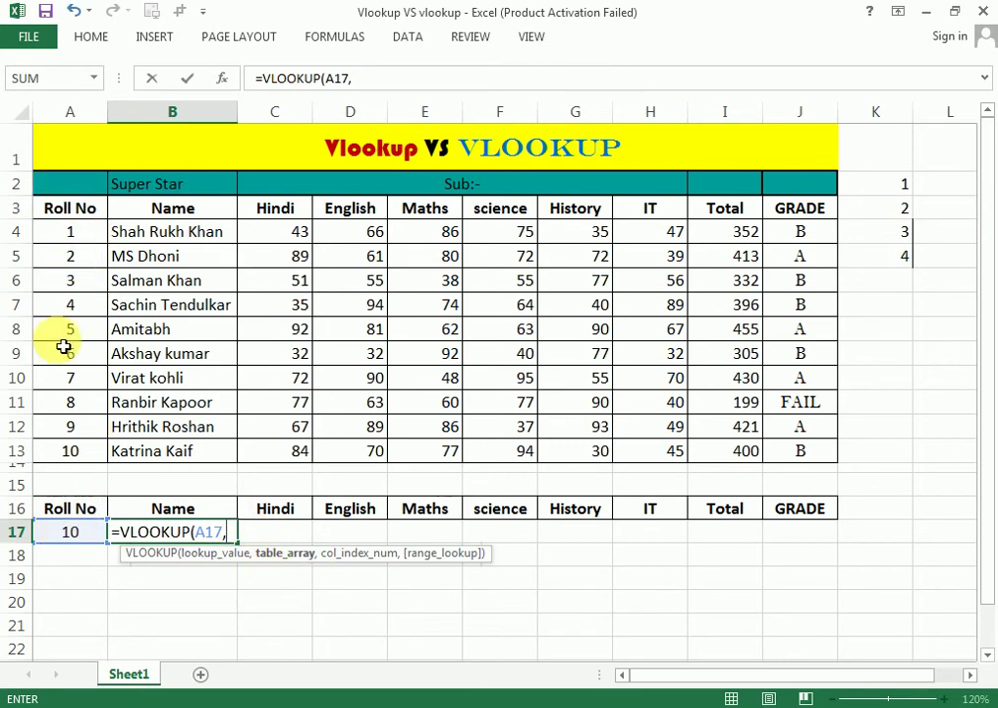
Step: Finish B17 as =VLOOKUP(A17,A3:J13,2,0) so it returns Katrina Kaif
mouse_move(65, 206)
left_mouse_down()
mouse_move(215, 355)
mouse_move(804, 453)
left_mouse_up()
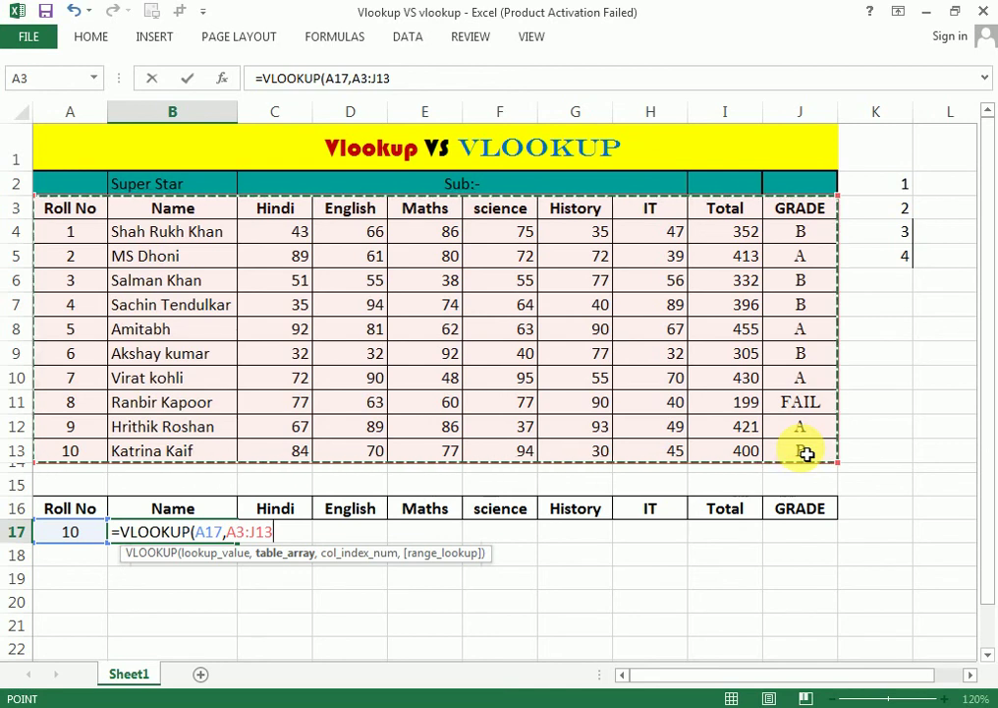
type(",")
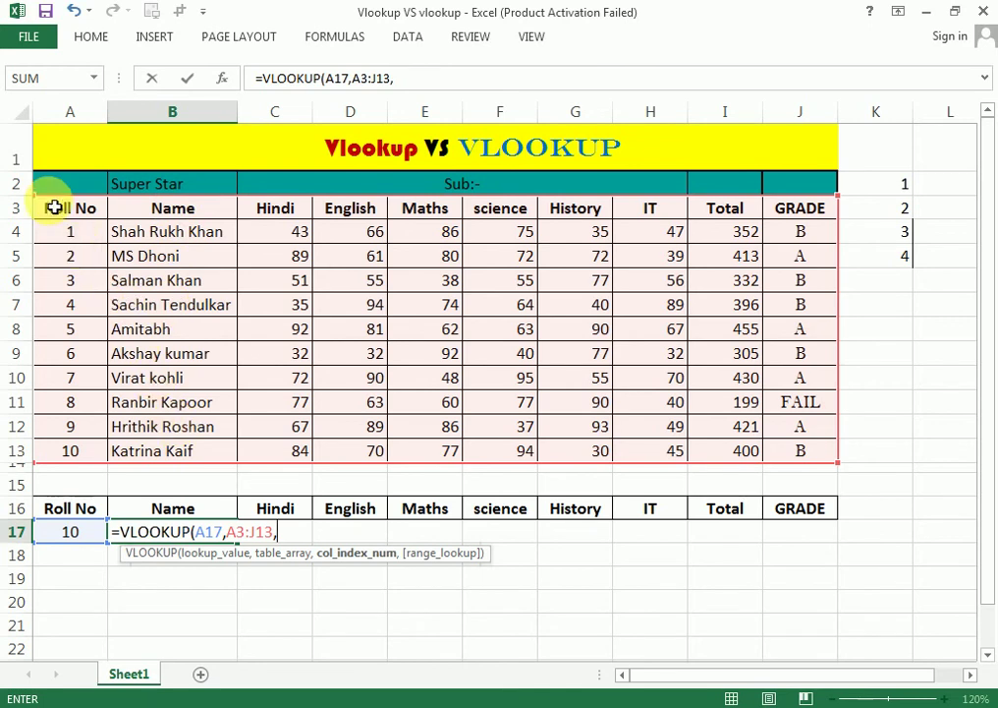
left_click_drag(55, 204, 117, 210)
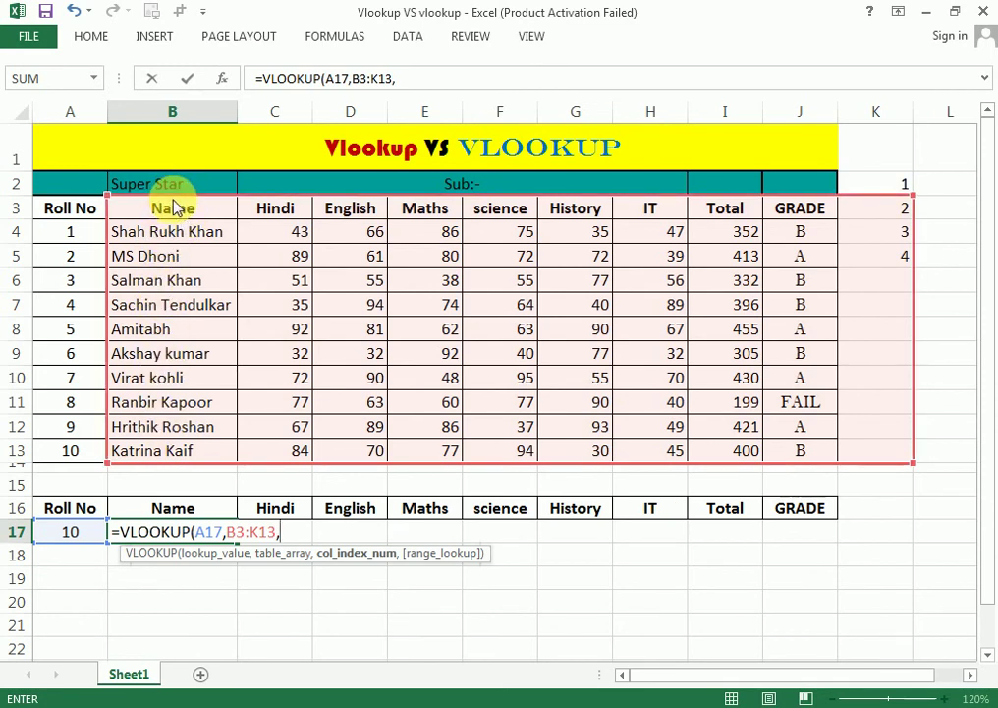
left_click_drag(111, 210, 91, 211)
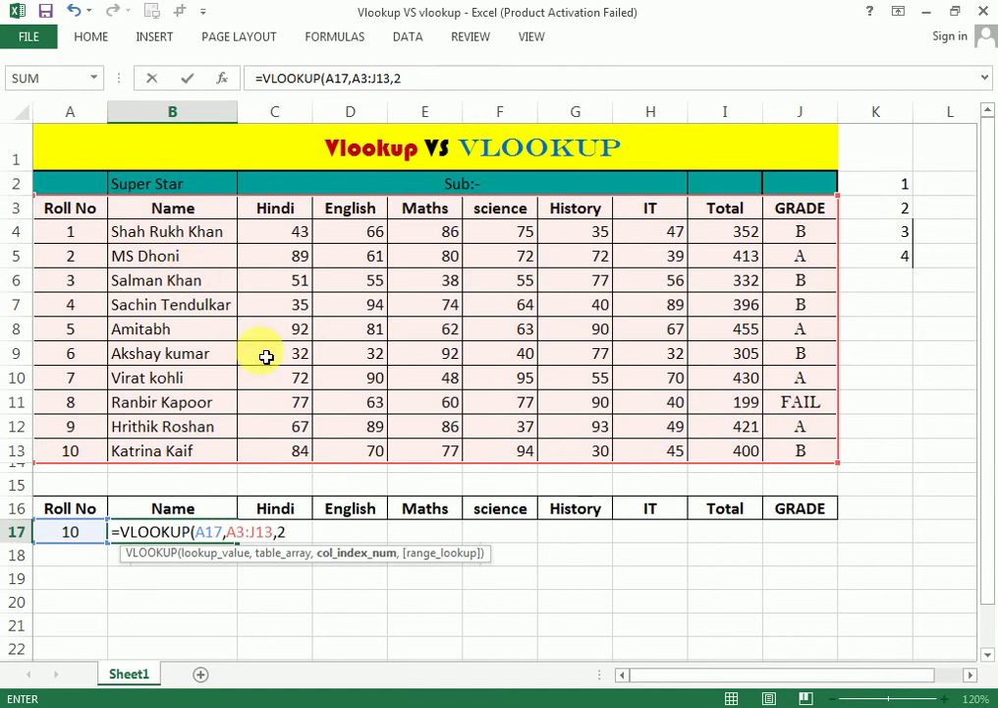
type(",")
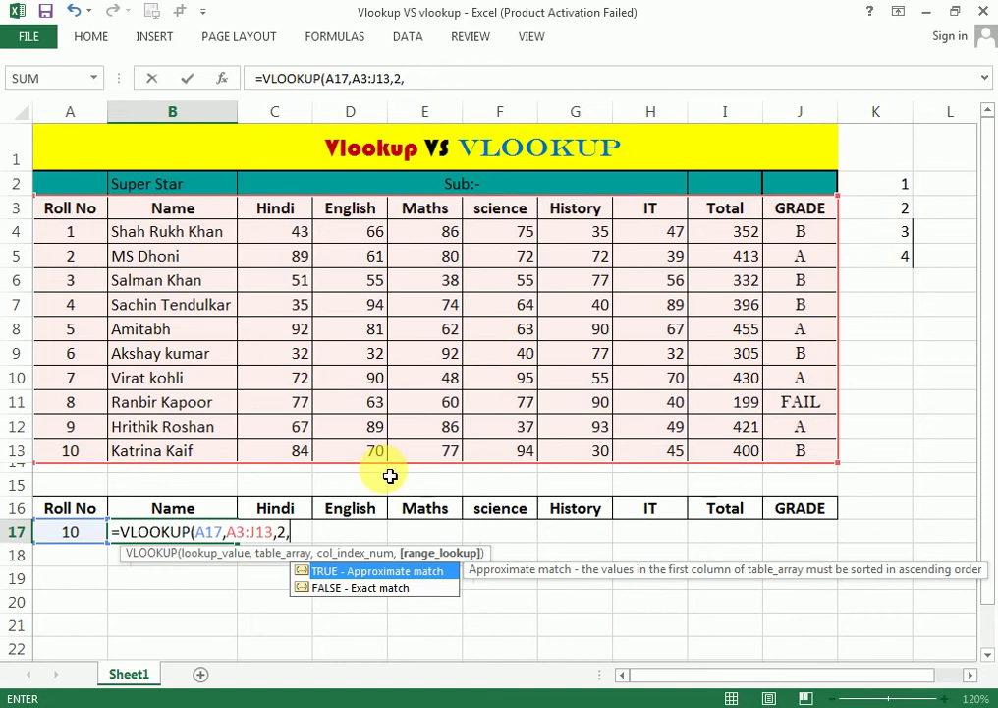
type("0")
type(")")
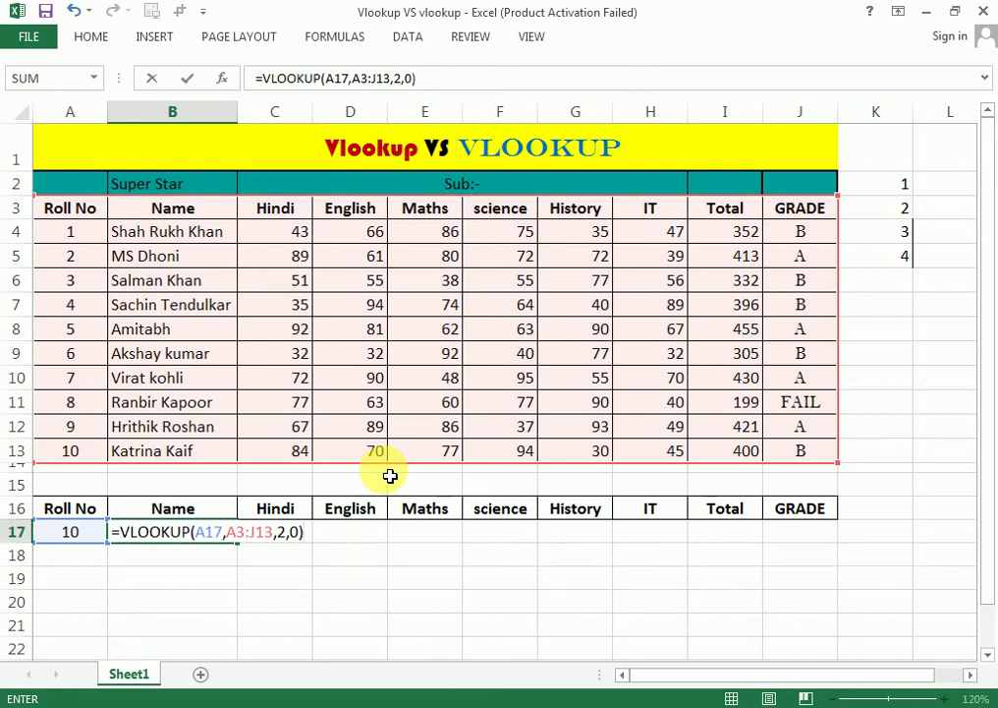
key("Return")
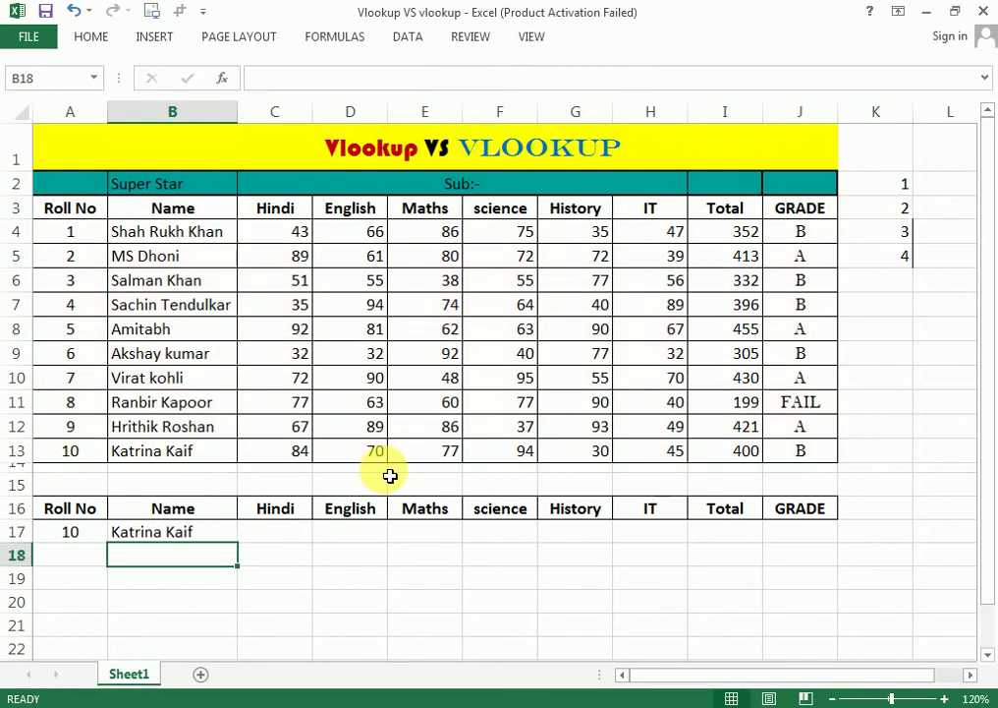
Step: Set roll number 1 in A17 and fill B17's VLOOKUP across to J17 with Ctrl+R
left_click(69, 532)
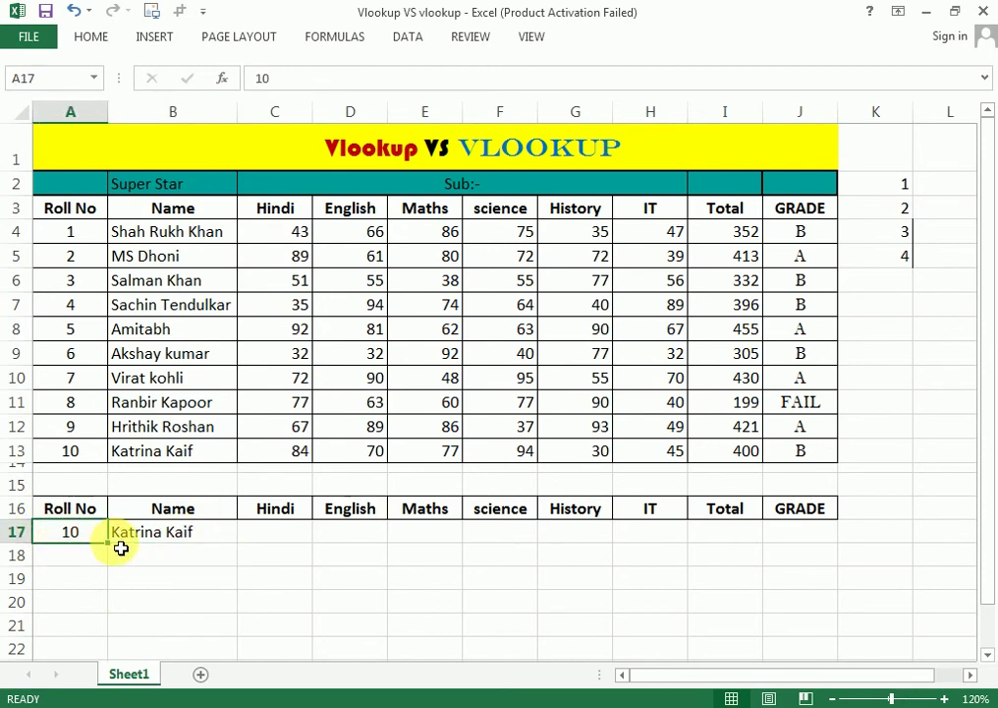
type("1")
key("Return")
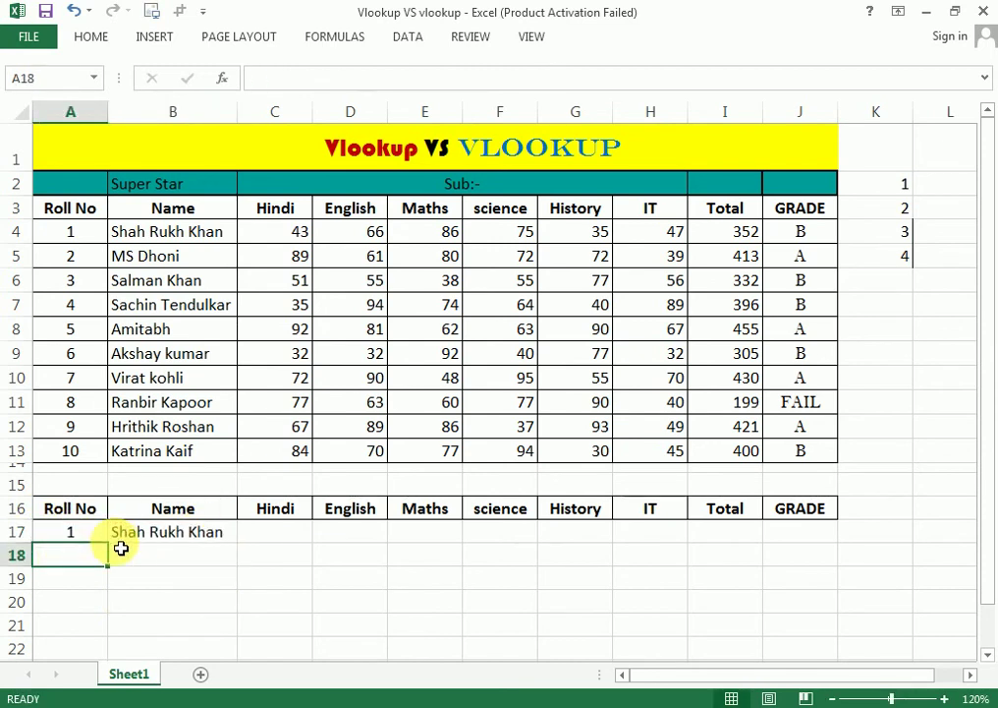
left_click(120, 540)
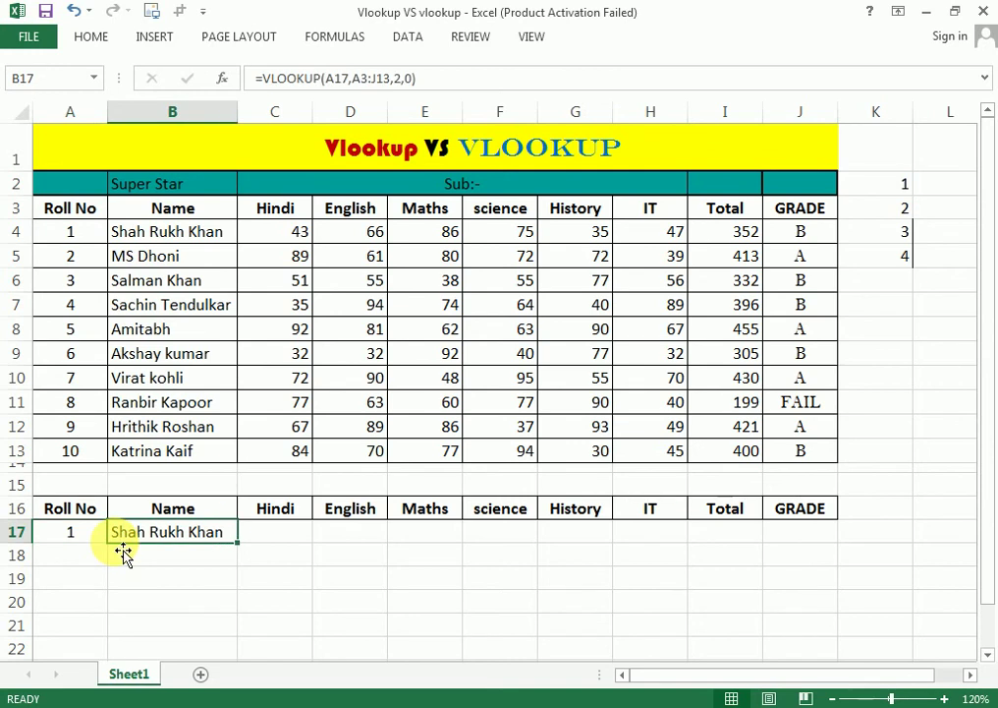
key("shift+Right")
key("shift+Right")
key("shift+Right")
key("shift+Right")
key("shift+Right")
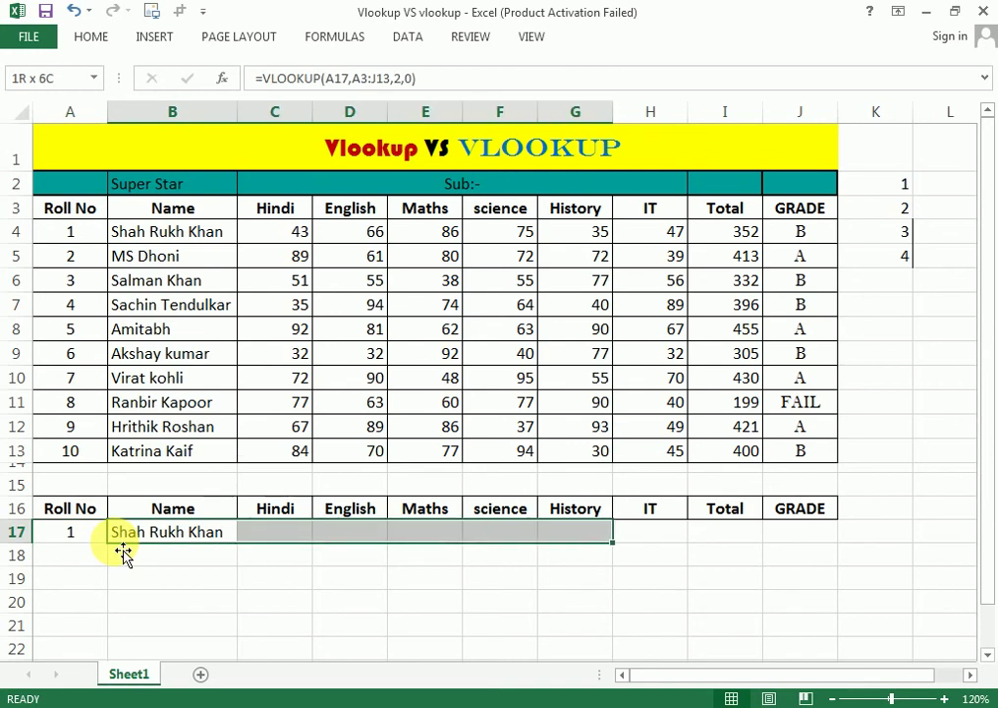
key("shift+Right")
key("shift+Right")
key("shift+Right")
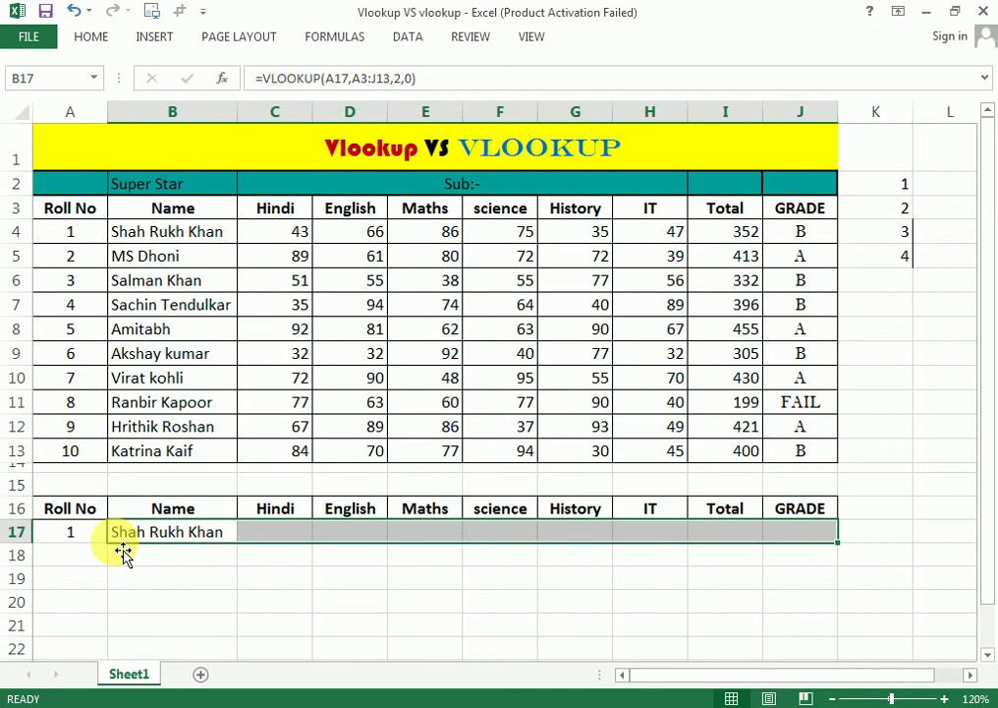
key("ctrl+r")
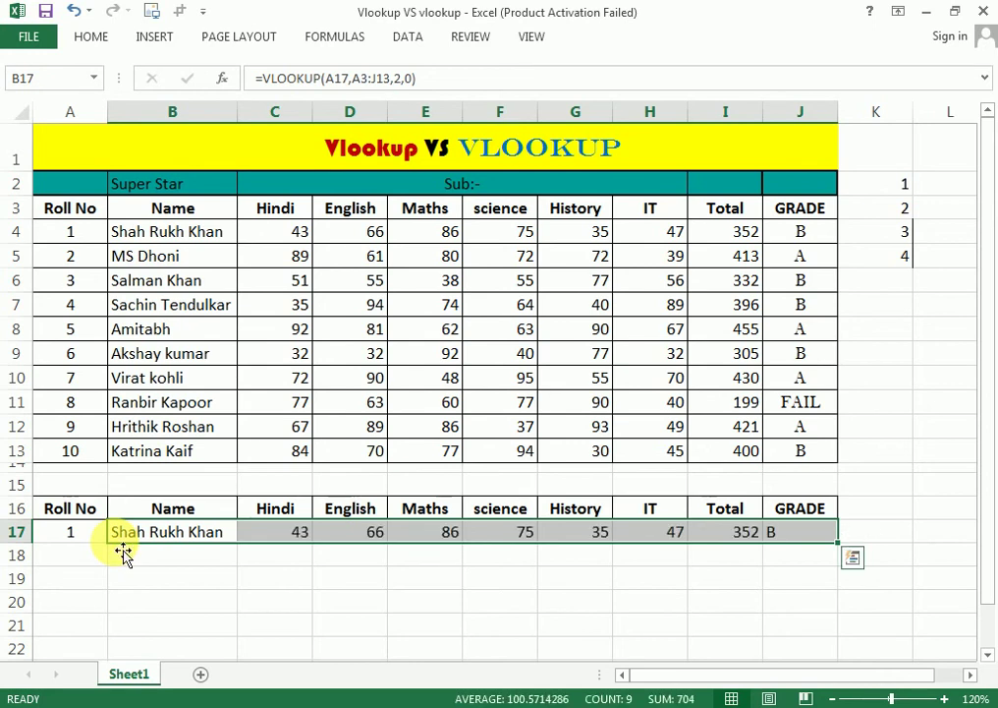
Step: Check the filled lookup formulas in B17, D17 and J17 against the grade formula in J4
left_click(223, 577)
left_click(187, 539)
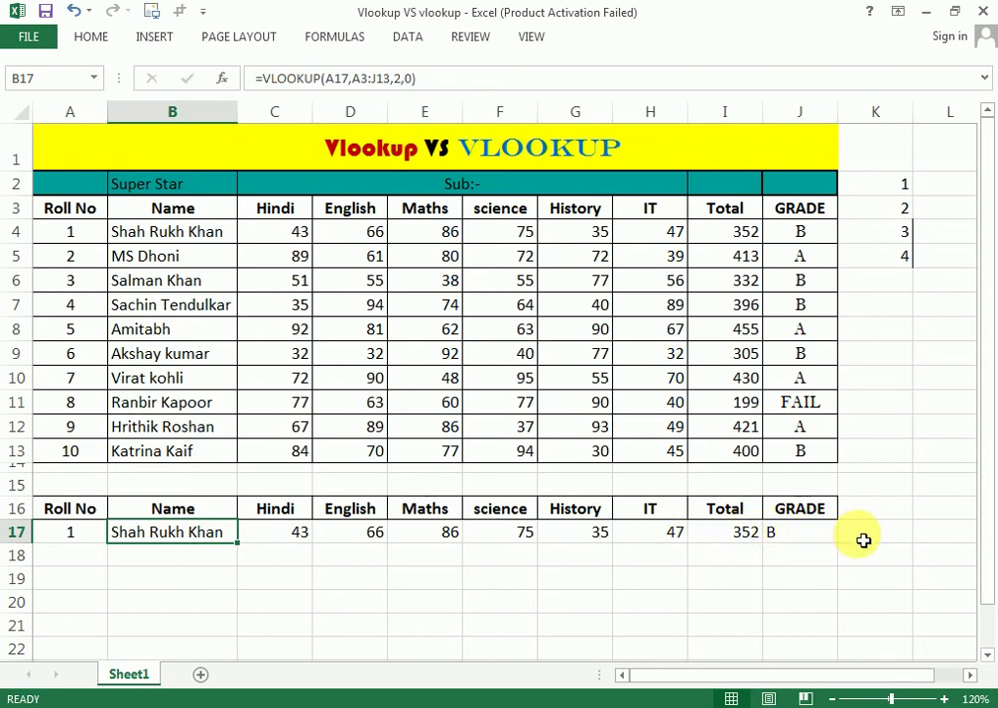
left_click(346, 532)
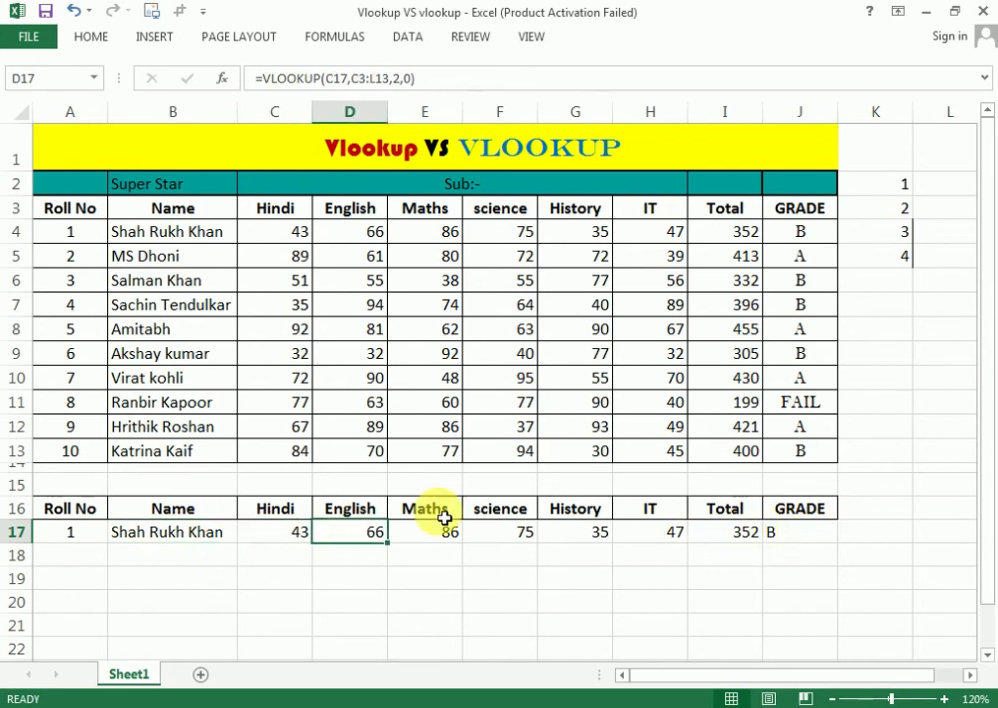
left_click(810, 241)
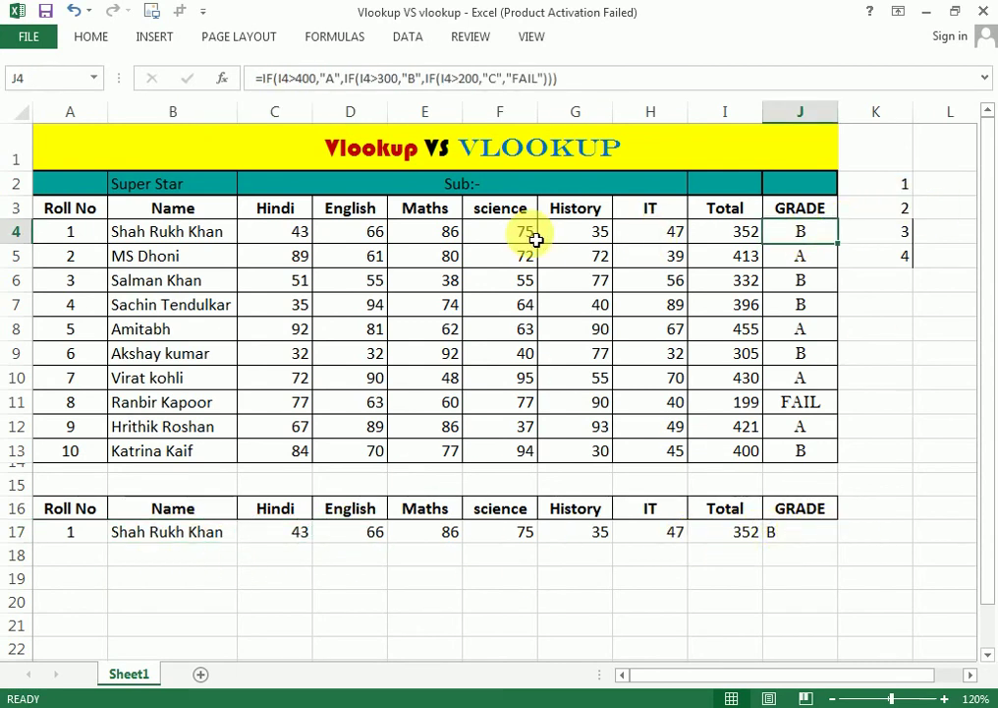
left_click(796, 542)
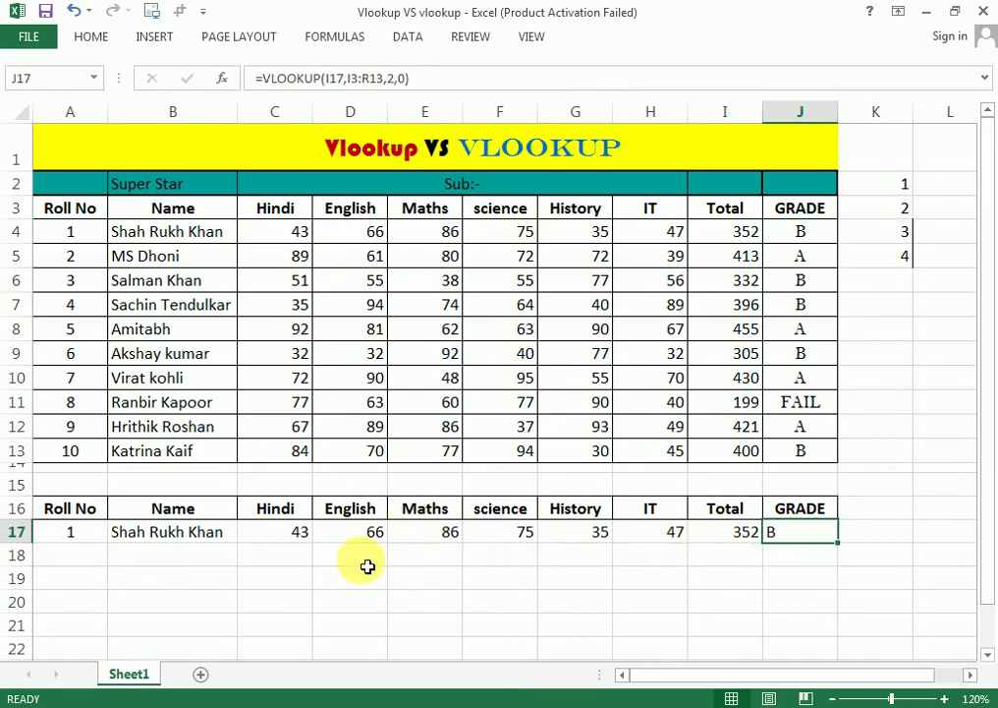
Step: Switch A17 to roll number 10 and compare row 17 with Katrina Kaif's marks in row 13
left_click(95, 537)
type("10")
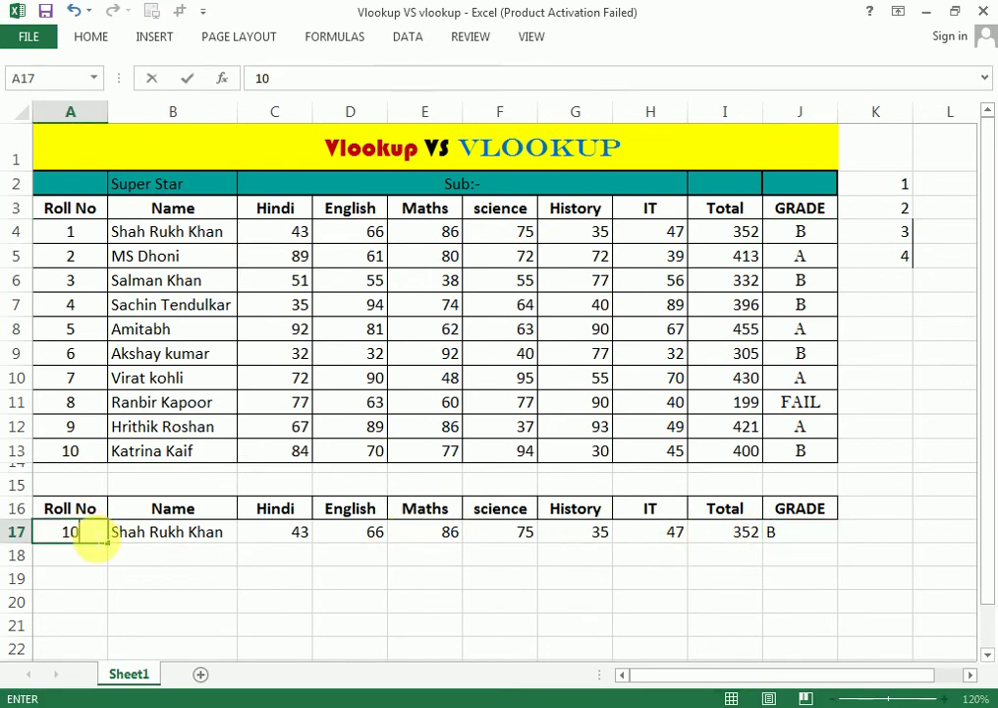
key("Return")
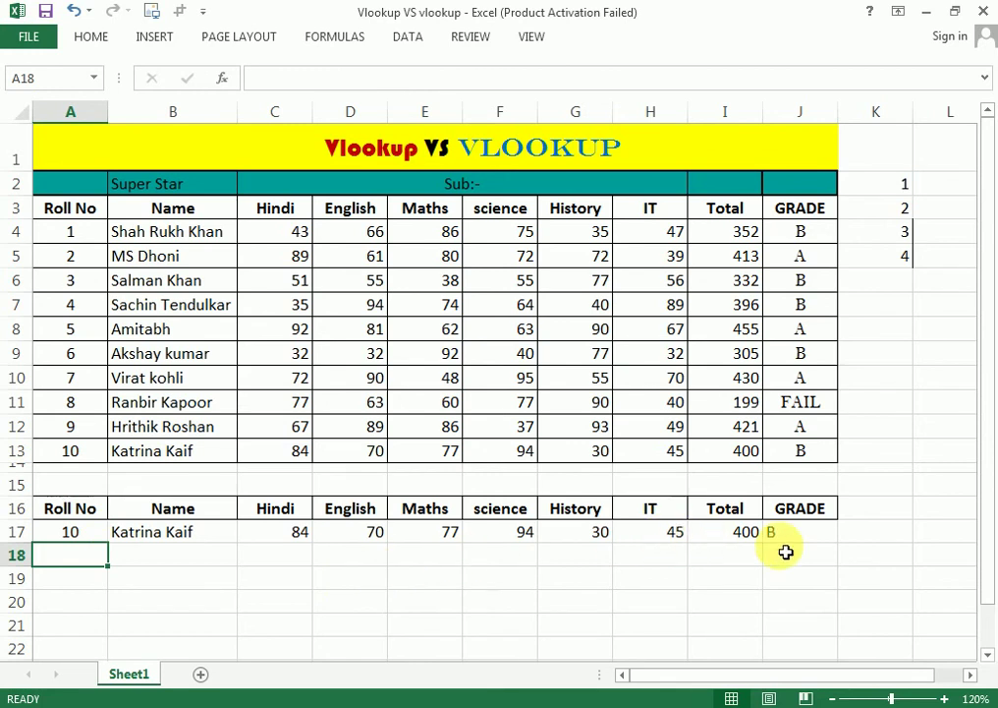
left_click(807, 531)
left_click_drag(834, 452, 275, 452)
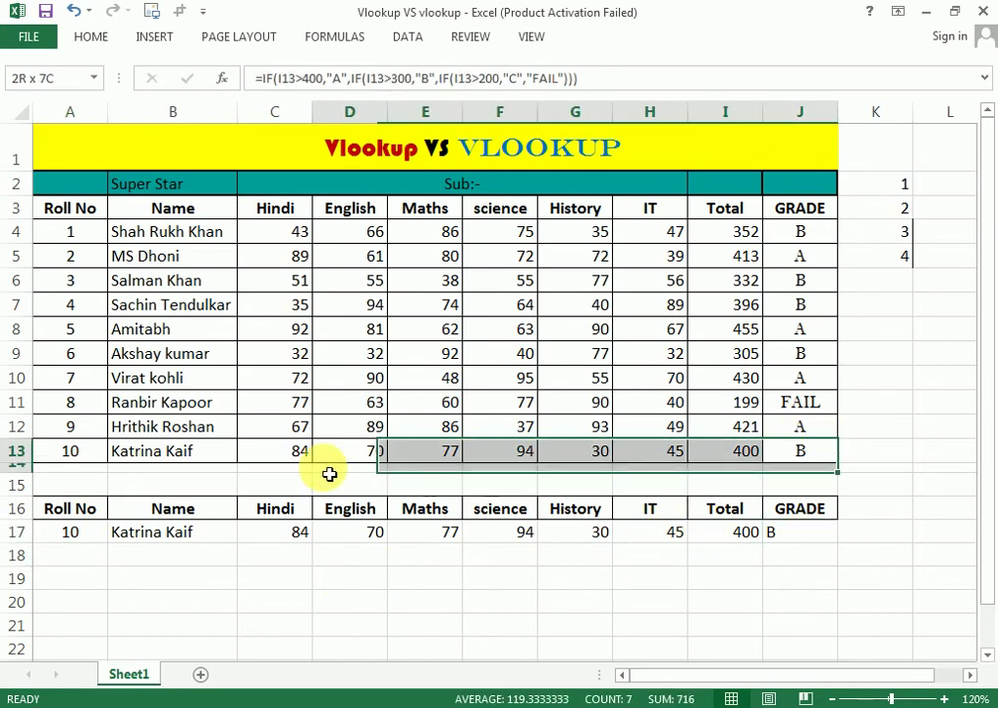
left_click(457, 532)
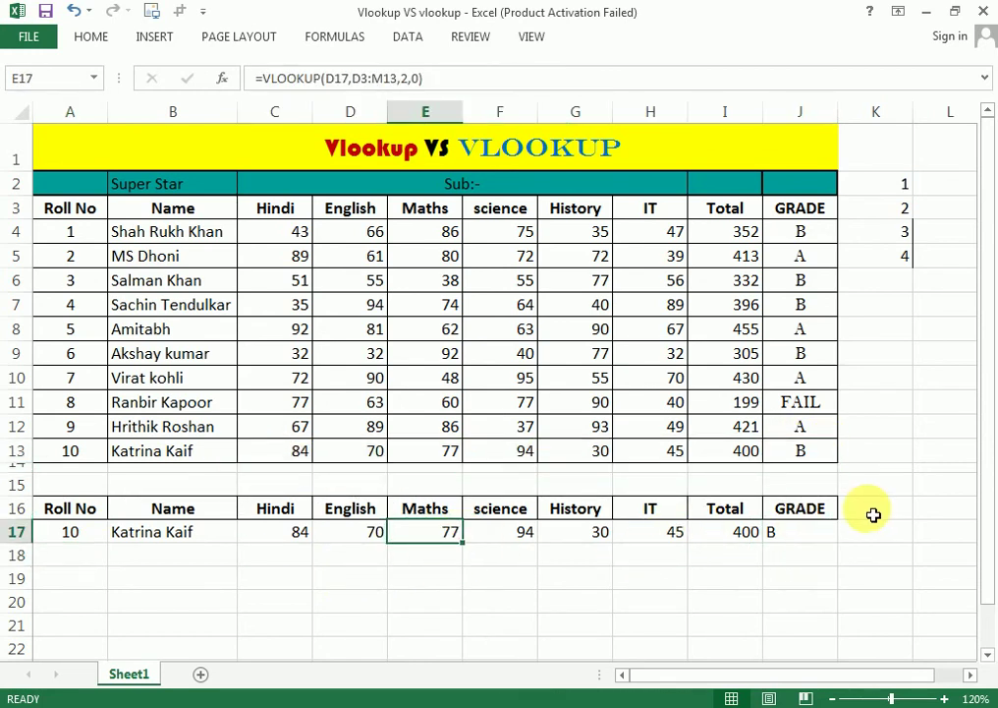
left_click(274, 578)
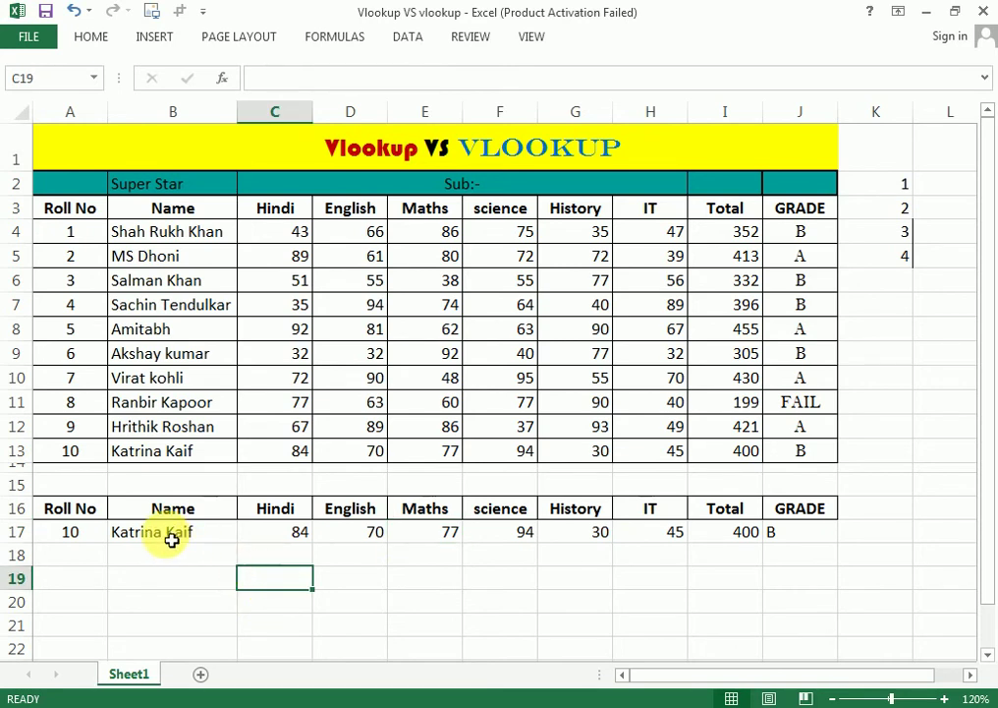
left_click(228, 532)
left_click(881, 186)
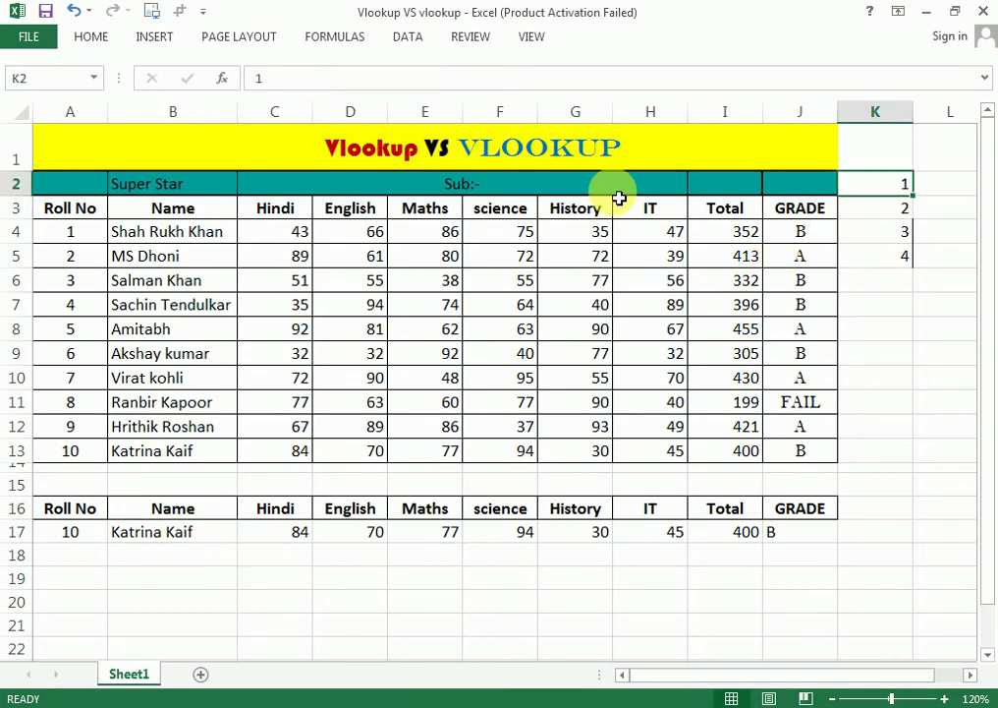
Step: Fill K2 yellow, then inspect the Hindi and English lookups in C17 and D17
left_click(108, 42)
left_click(225, 98)
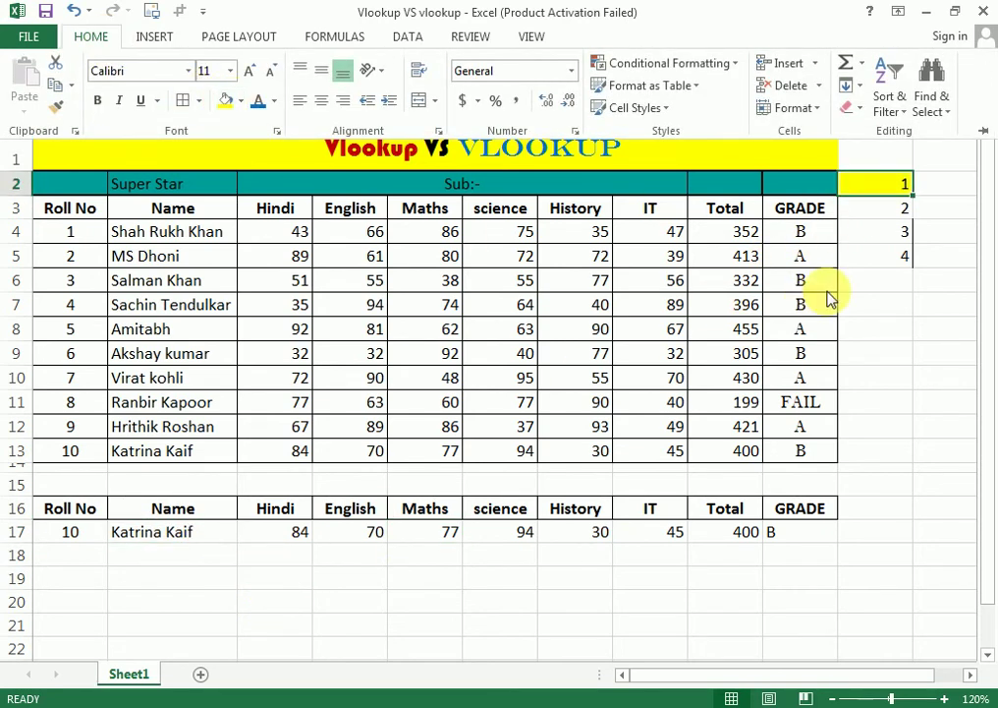
left_click(297, 534)
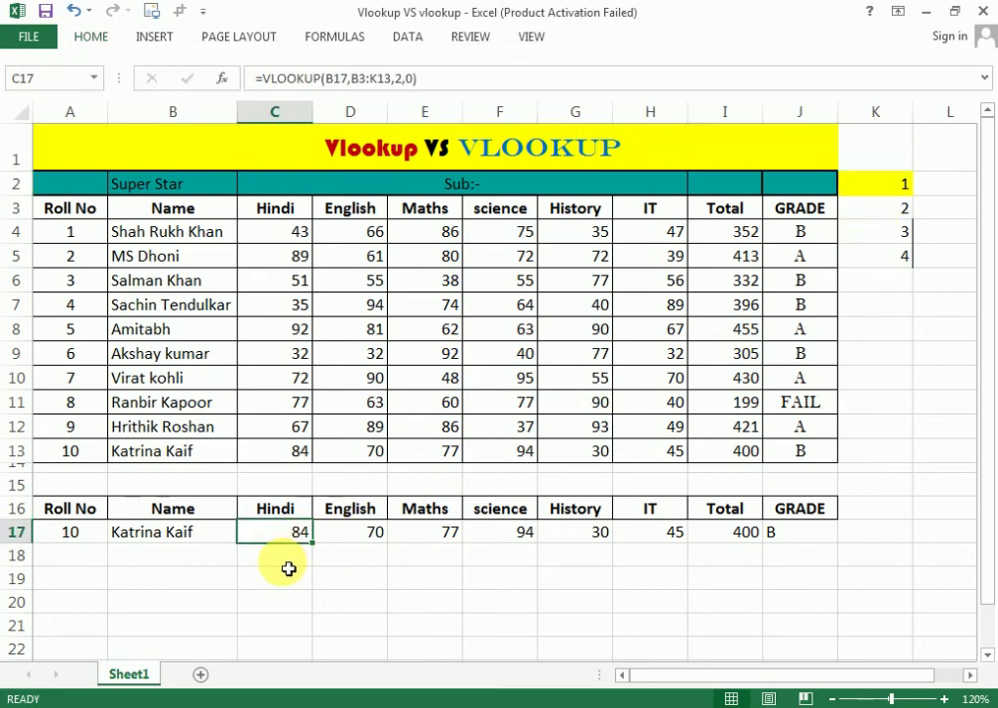
left_click(378, 534)
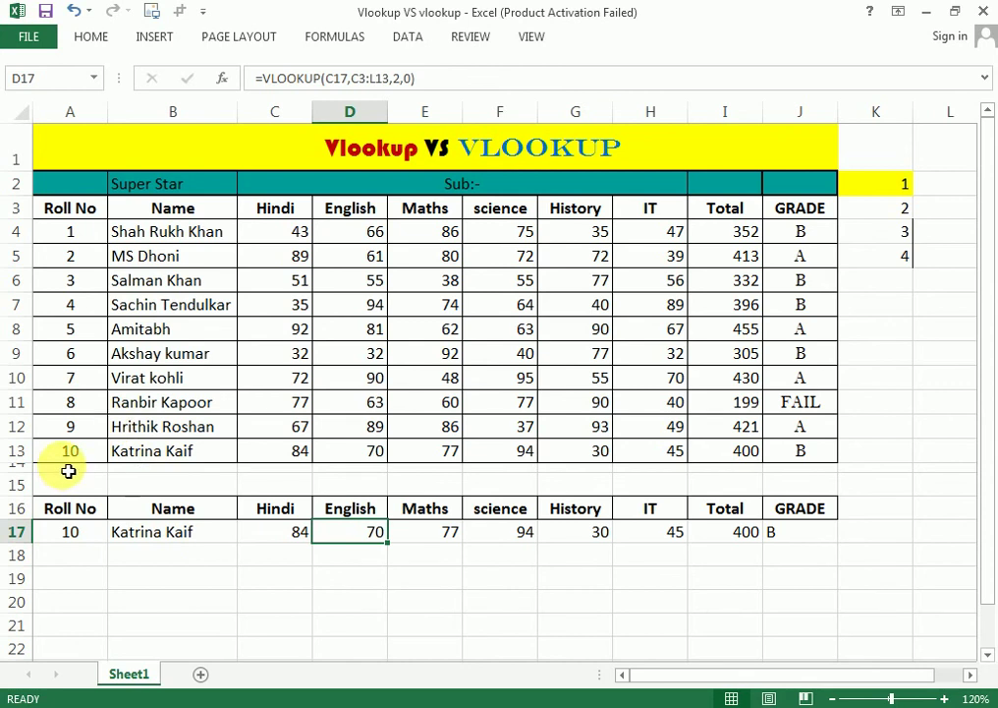
Step: Review the GRADE and Hindi lookup formulas in J17 and C17 without changing them
left_click(77, 538)
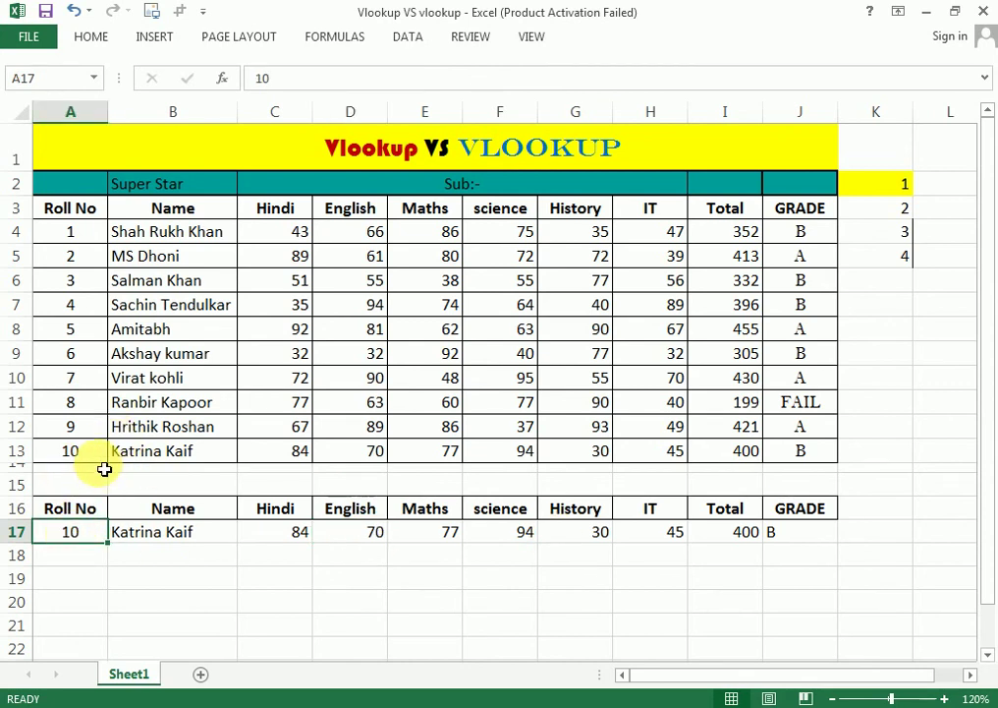
left_click(801, 539)
double_click(801, 538)
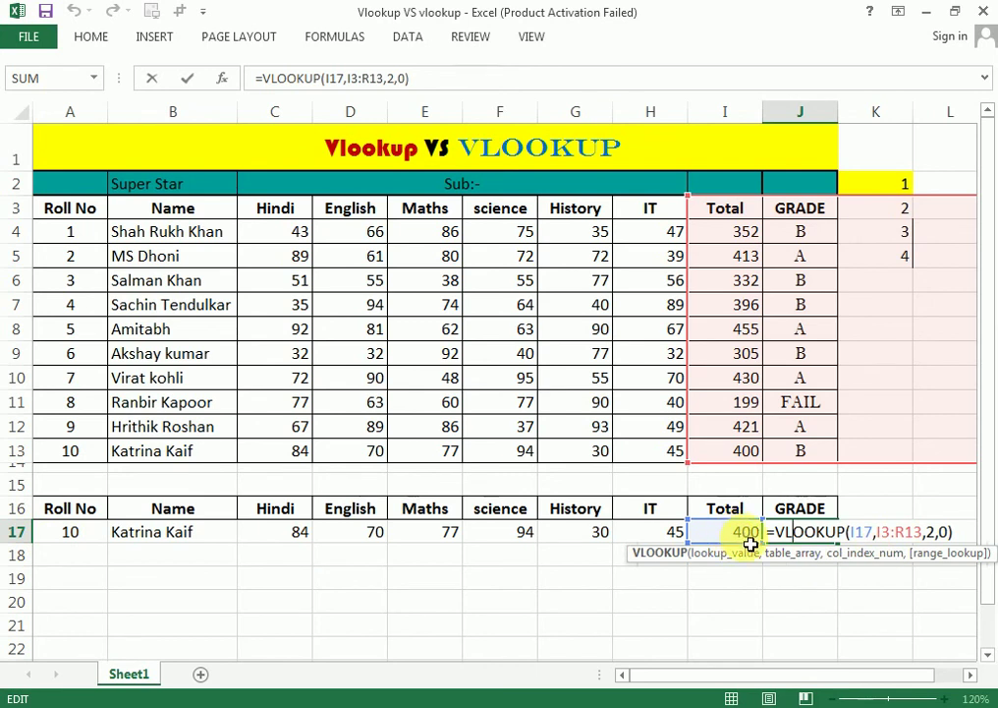
key("ctrl+Return")
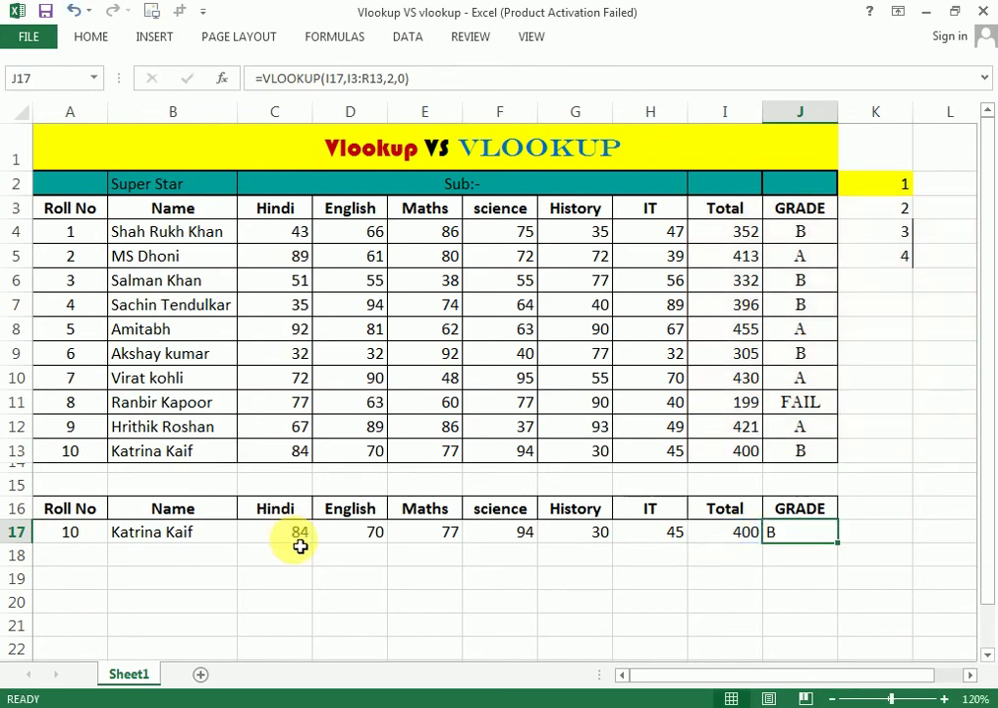
double_click(299, 542)
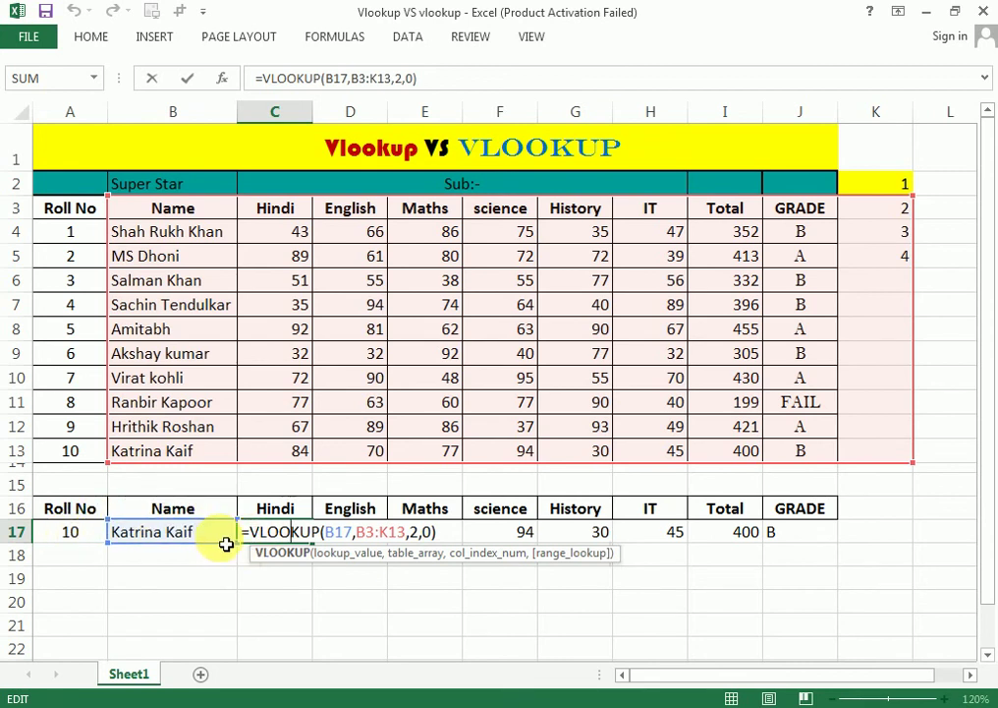
key("Escape")
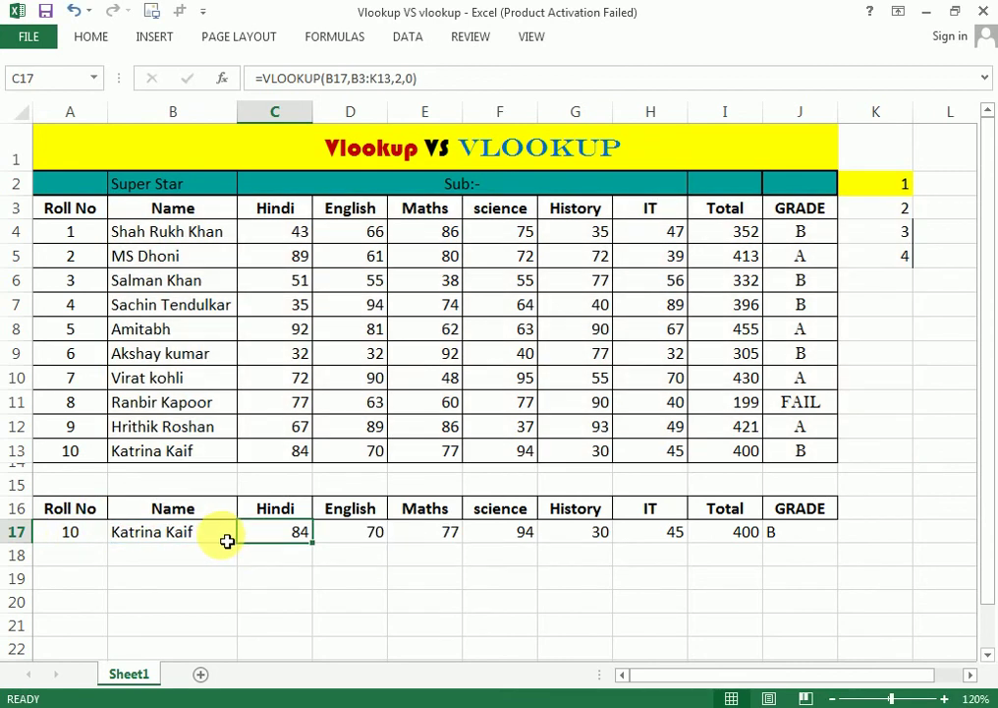
double_click(295, 539)
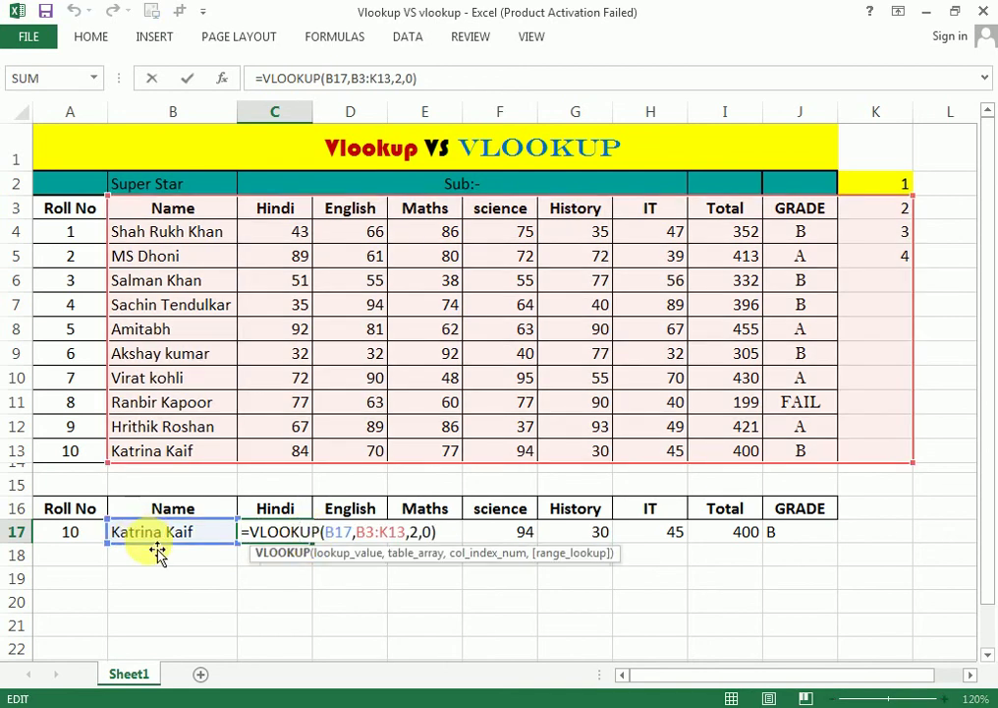
key("Escape")
left_click(181, 457)
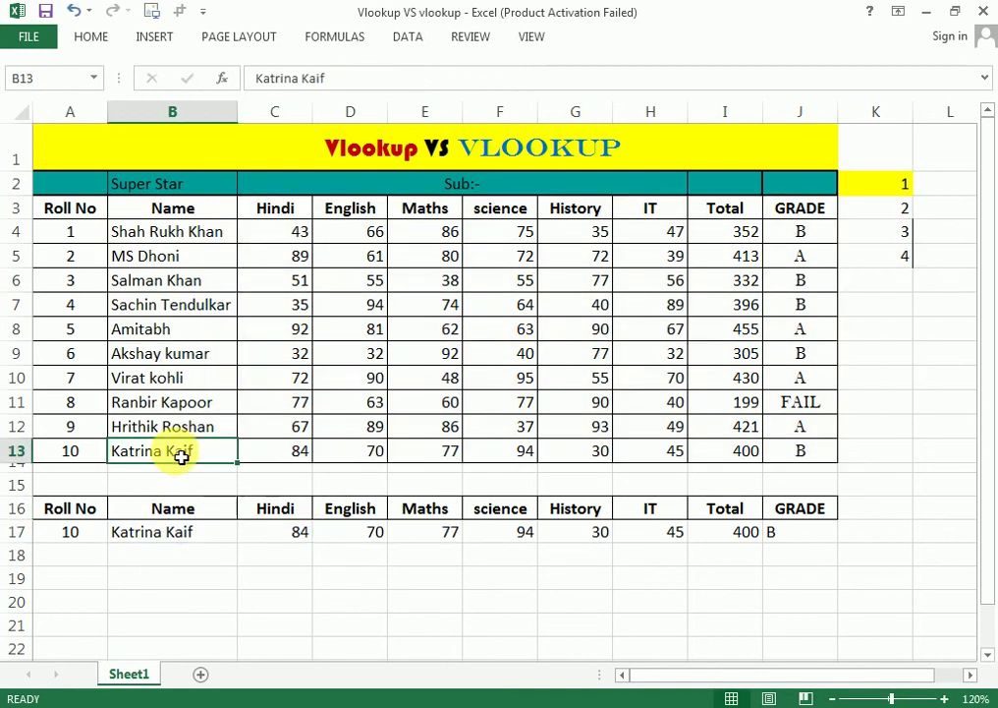
key("ctrl+c")
left_click(190, 432)
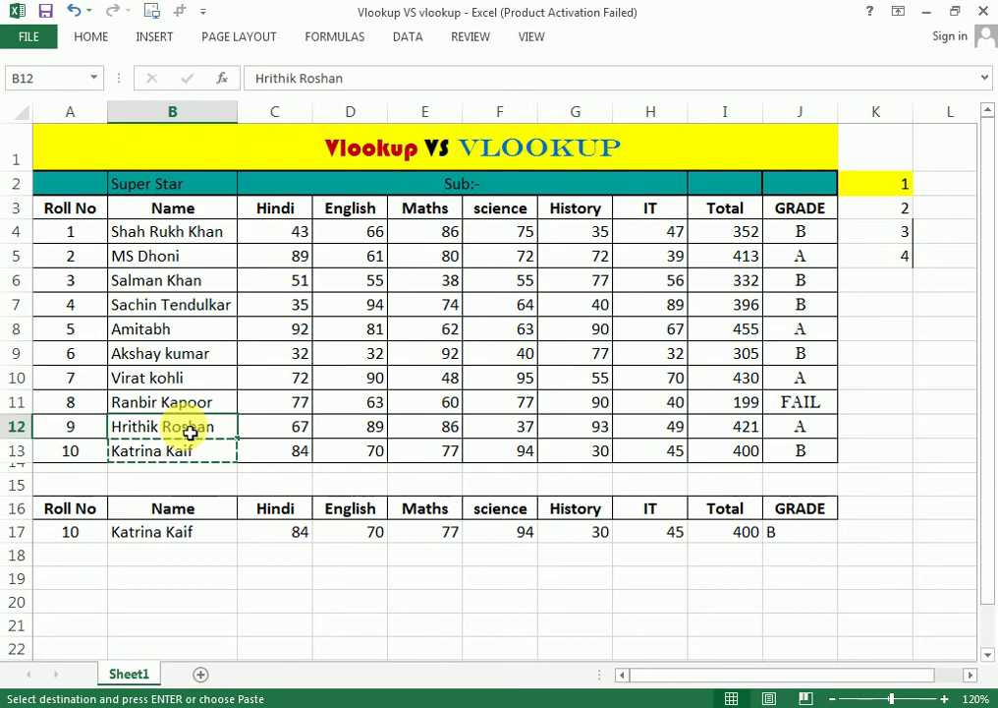
key("ctrl+v")
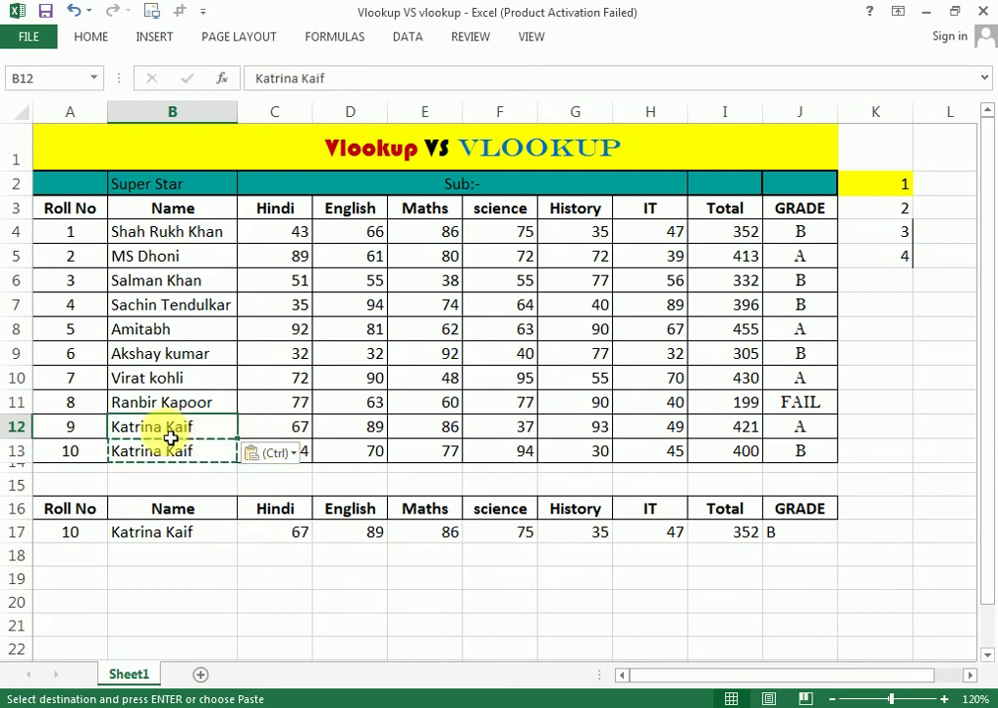
left_click_drag(171, 438, 843, 436)
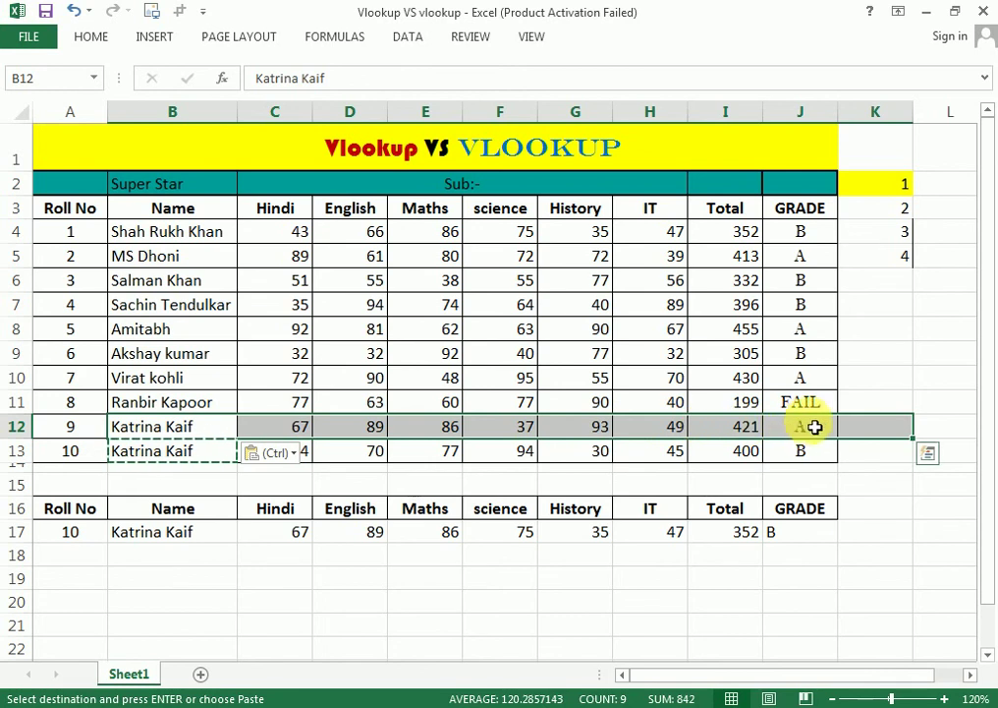
double_click(298, 535)
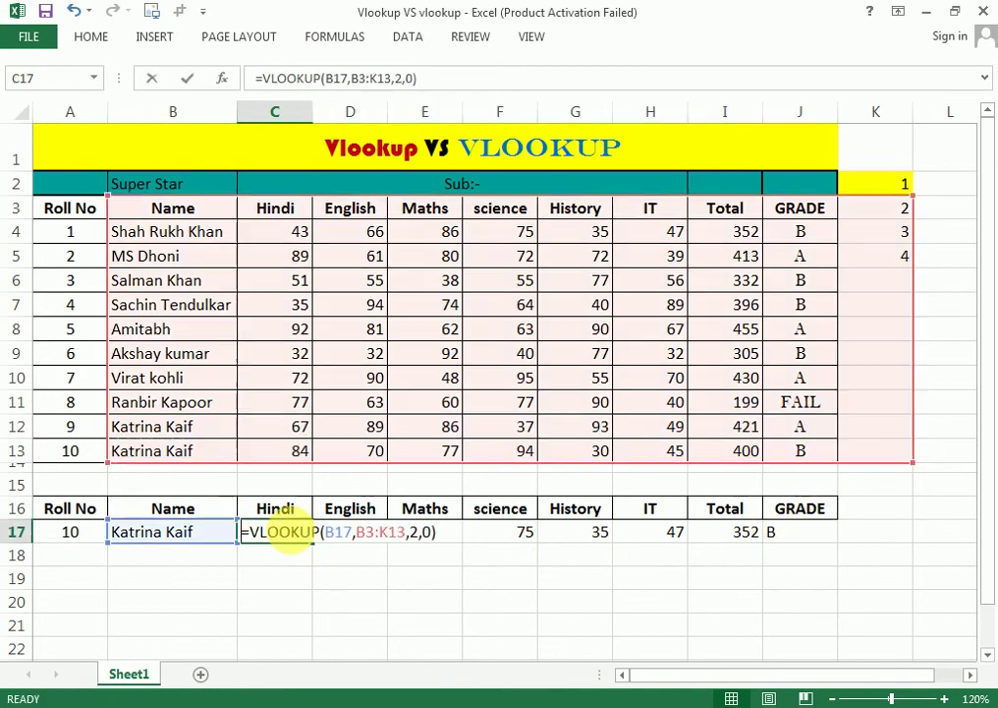
key("Escape")
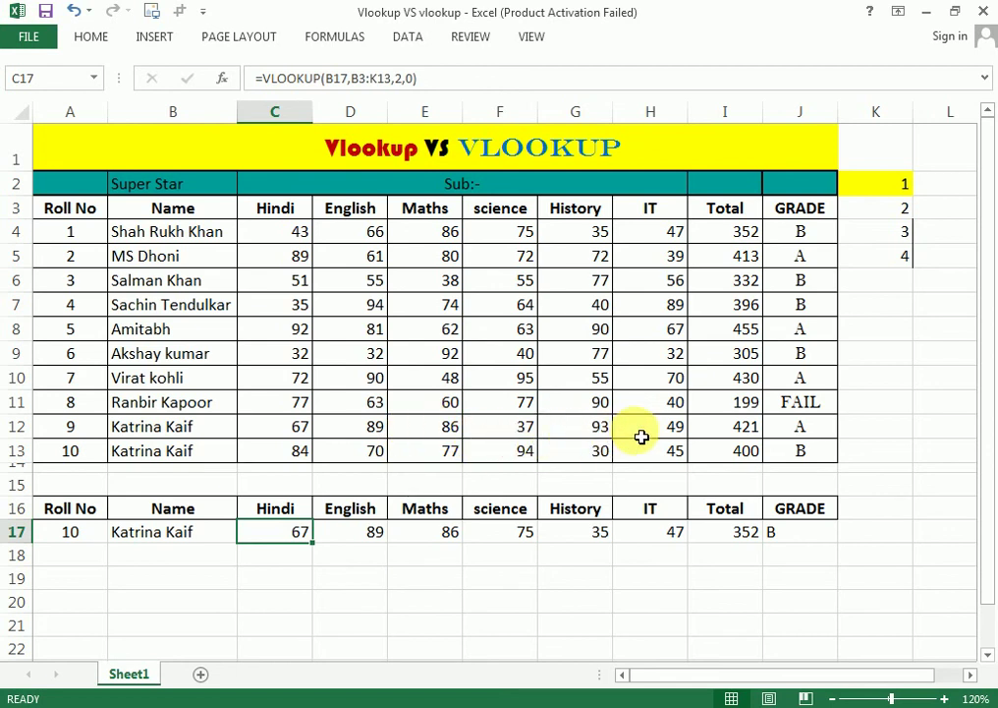
key("ctrl+z")
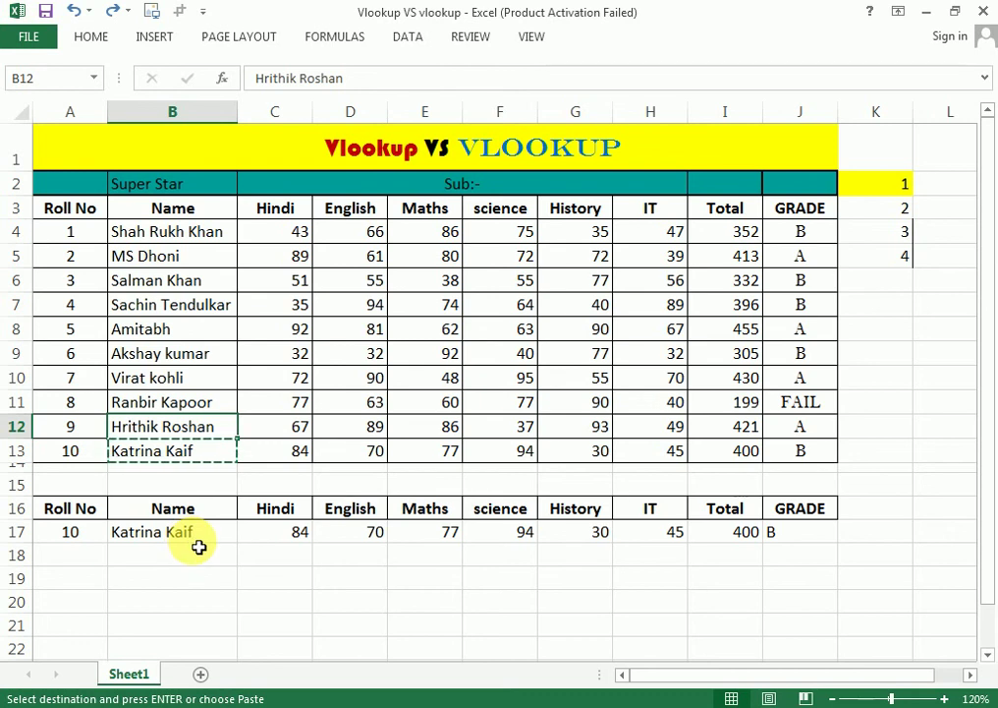
left_click(170, 556)
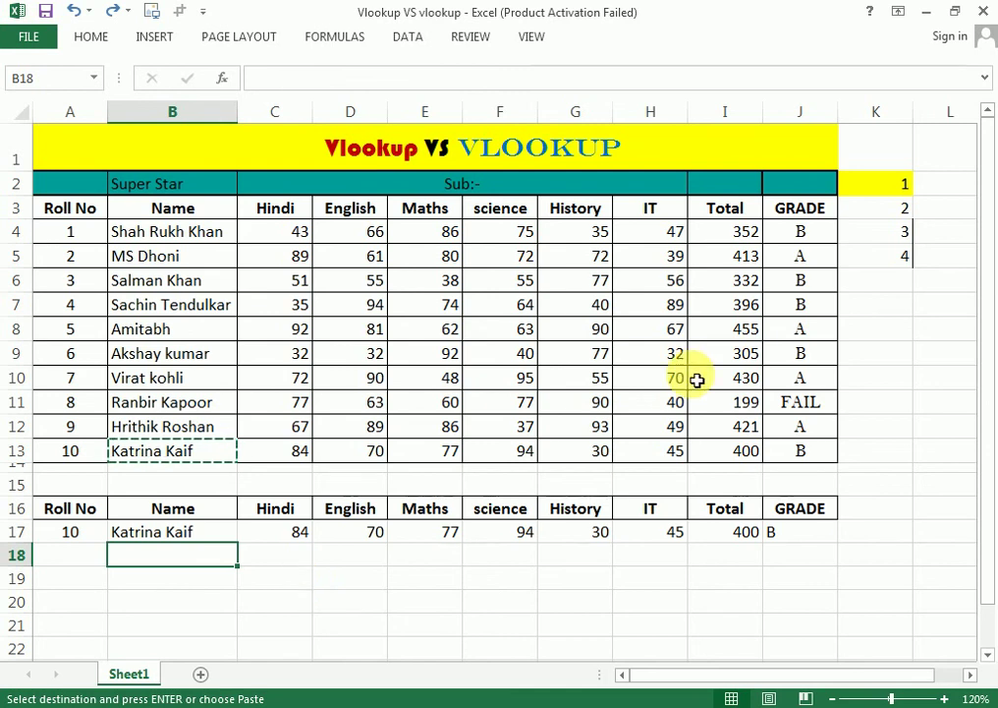
Step: Shade the column-number cell K3, holding 2, yellow
left_click(905, 209)
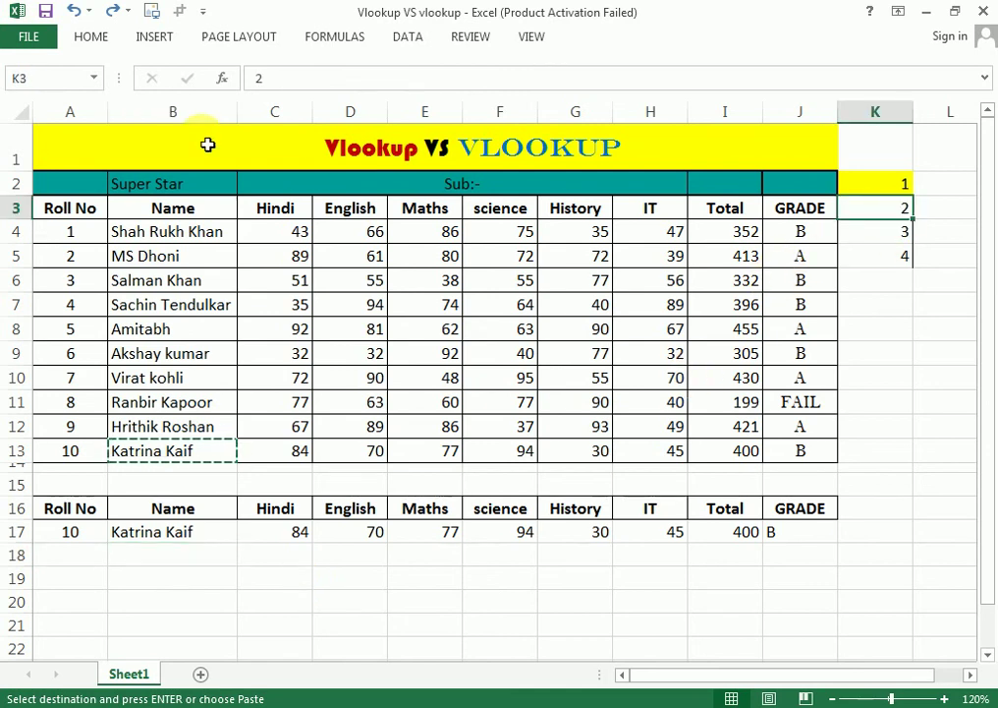
left_click(89, 38)
left_click(225, 102)
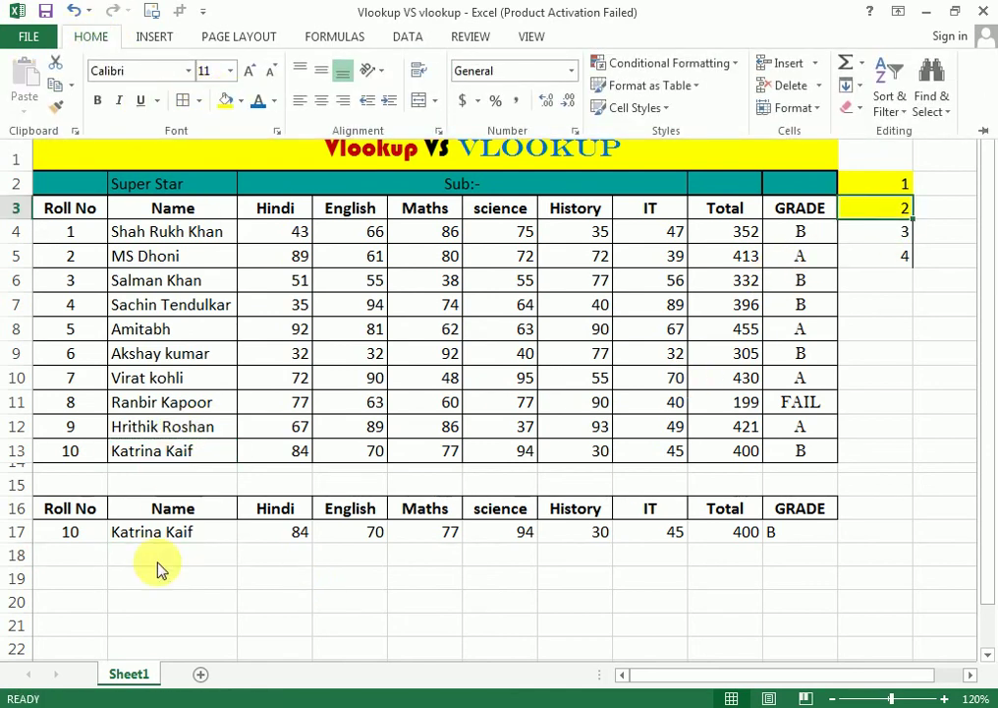
Step: Start a VLOOKUP in B18 with the absolute lookup value $A$17
left_click(156, 557)
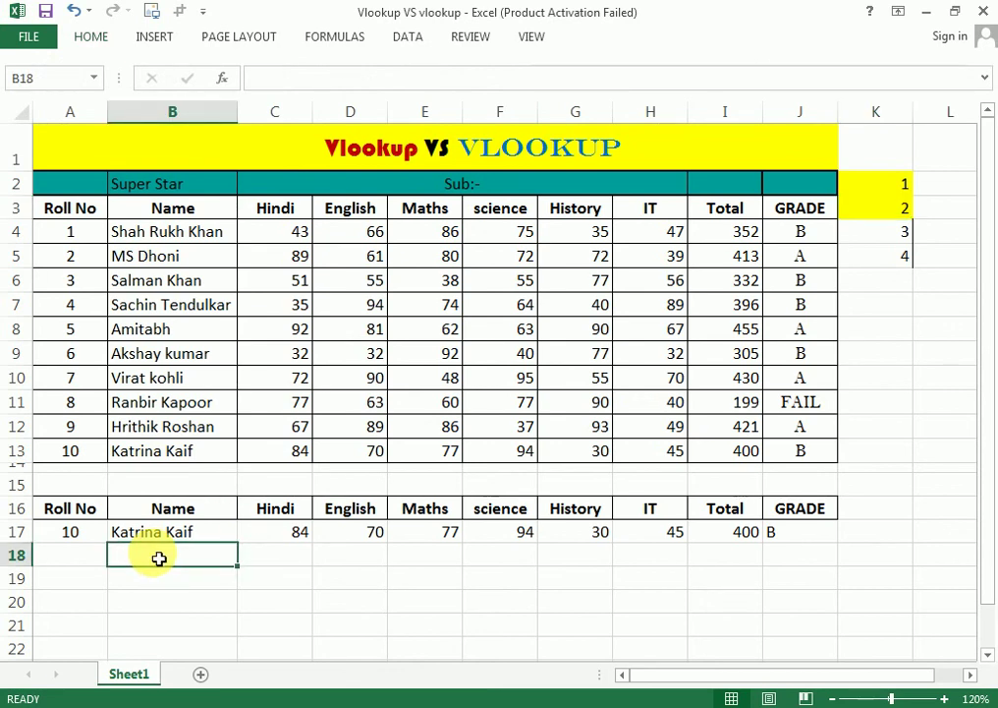
type("=vl")
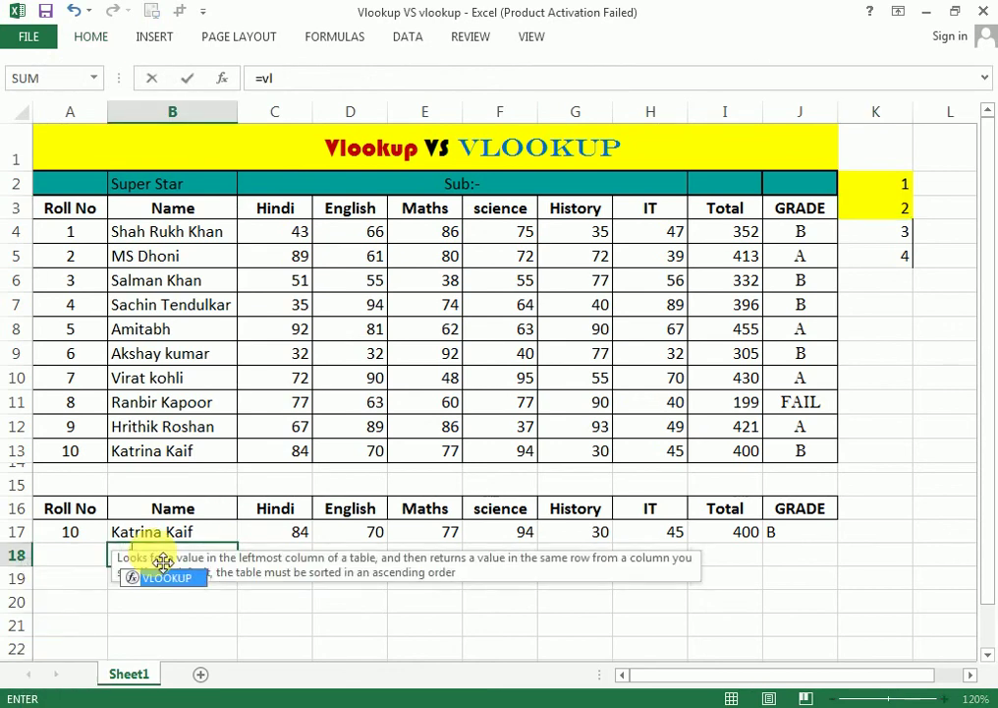
double_click(162, 575)
key("Left")
key("Up")
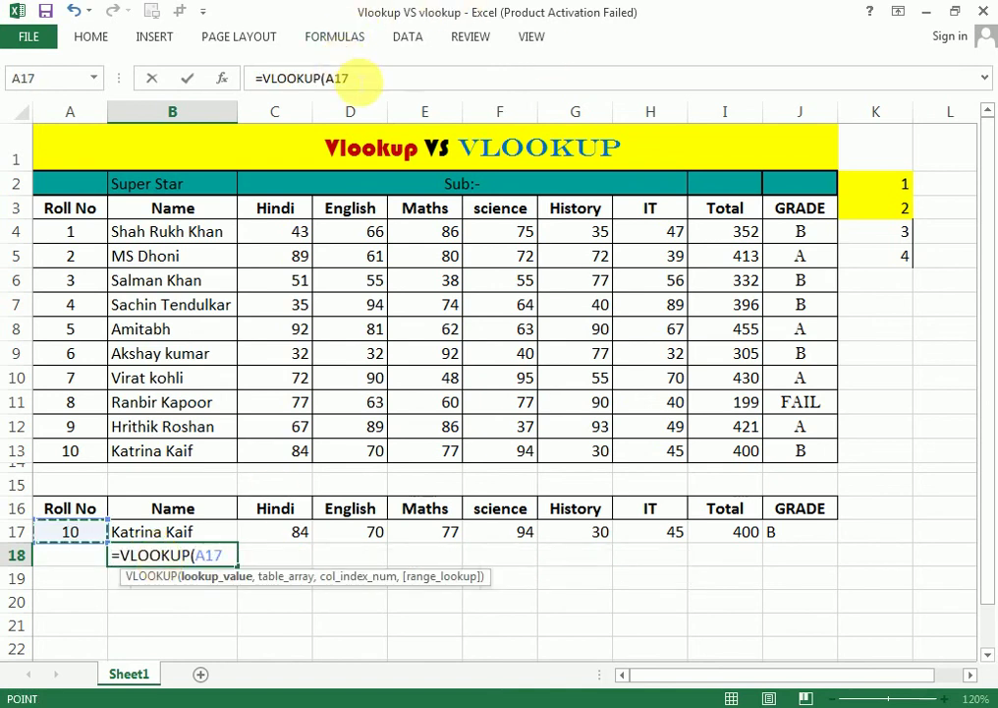
double_click(336, 77)
left_click(328, 94)
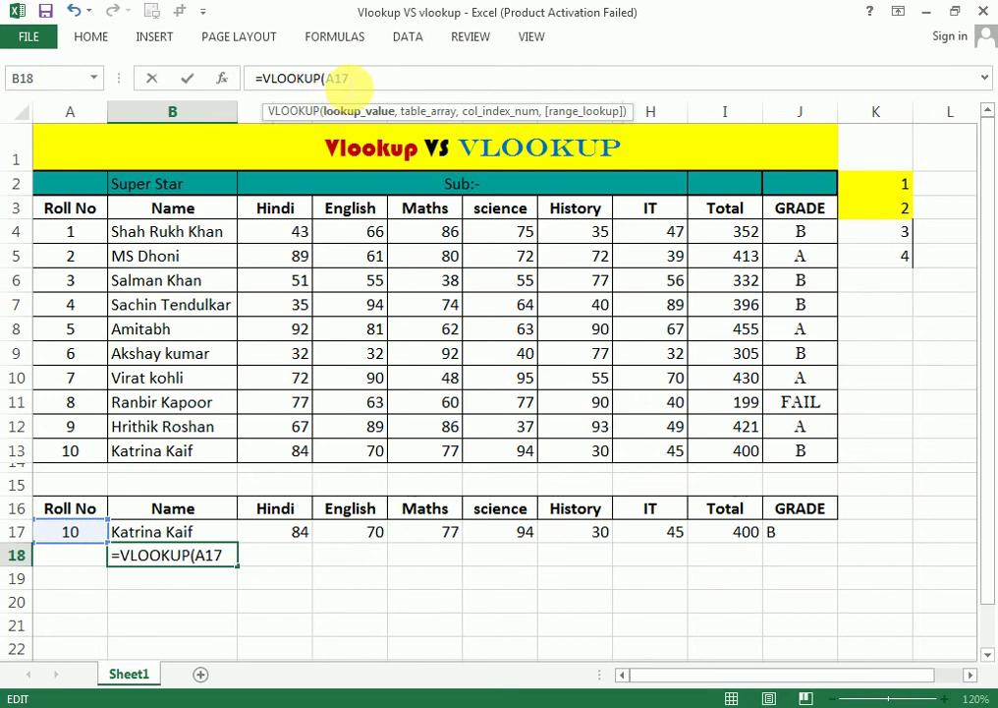
double_click(331, 78)
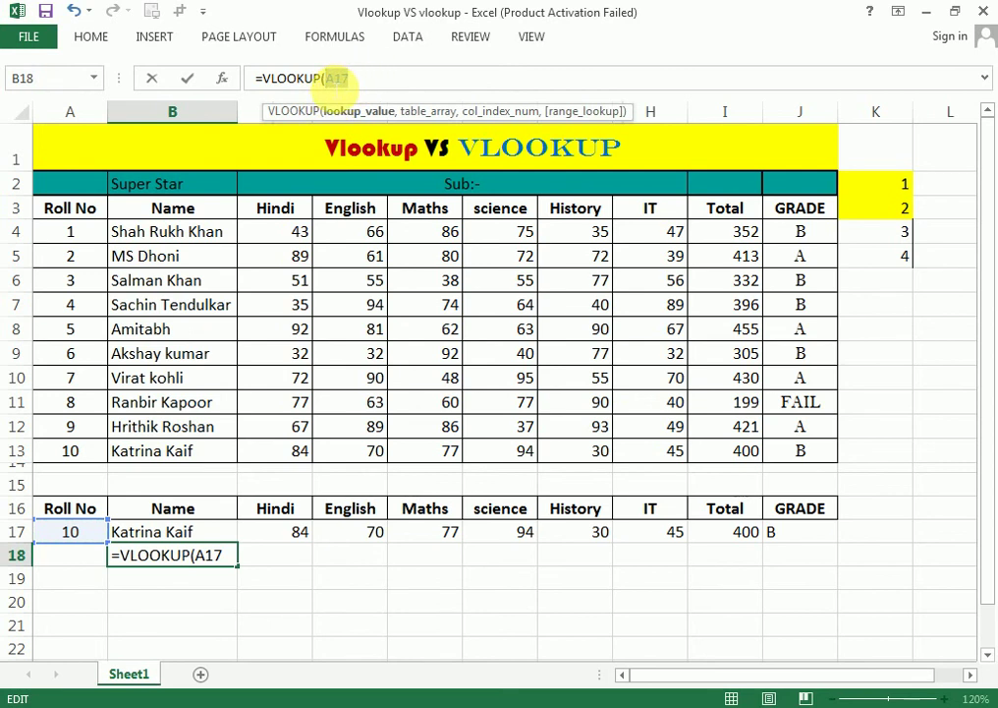
key("F4")
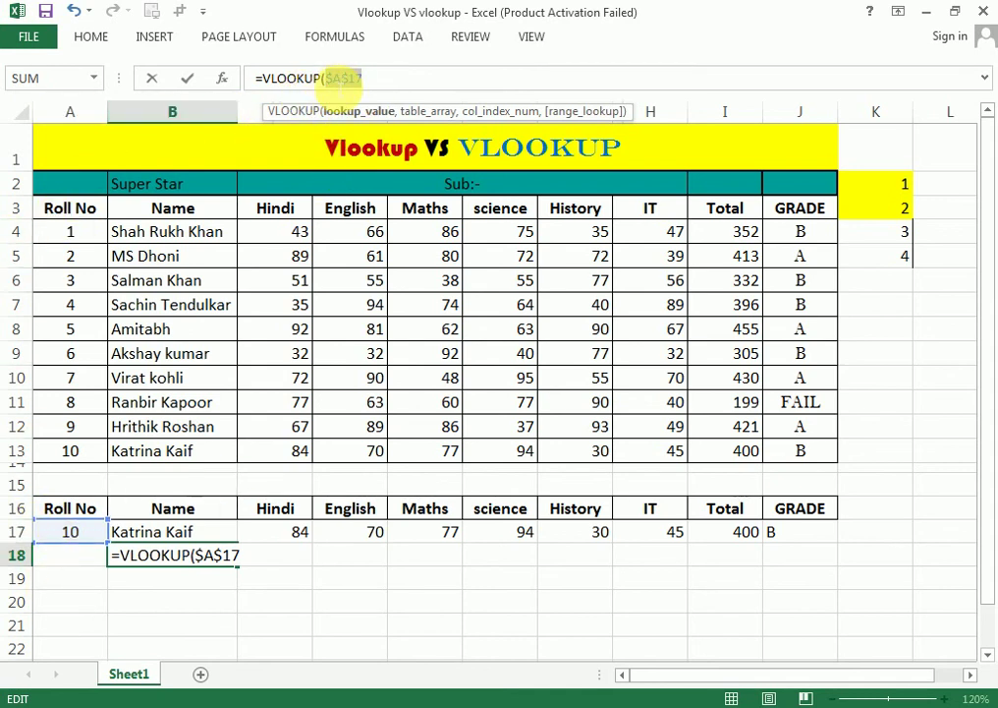
left_click_drag(339, 79, 379, 87)
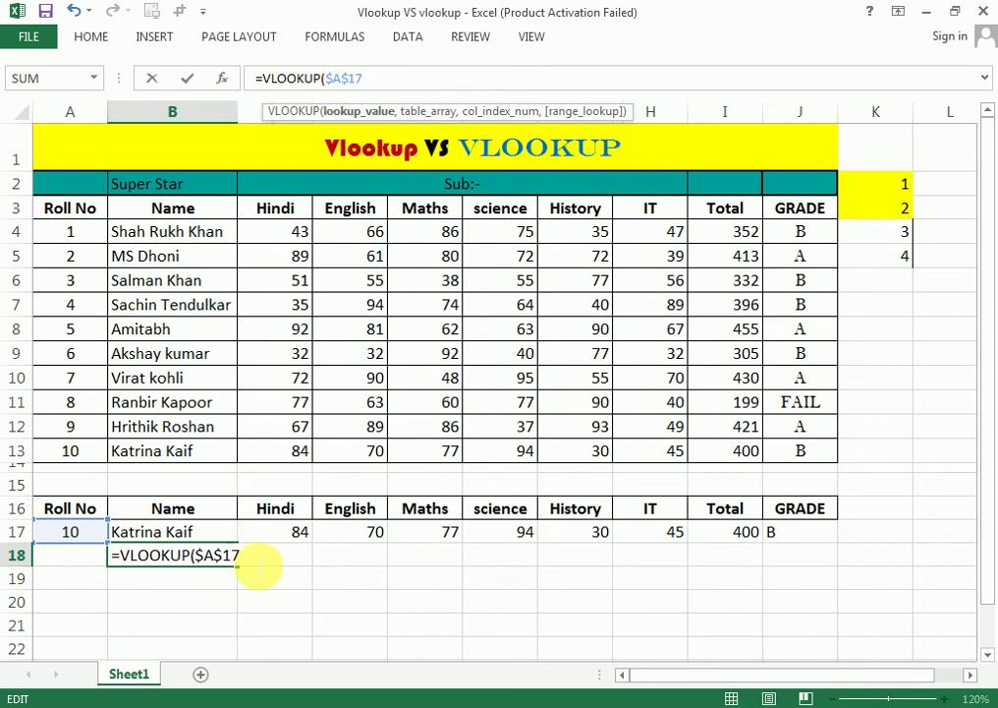
left_click(240, 557)
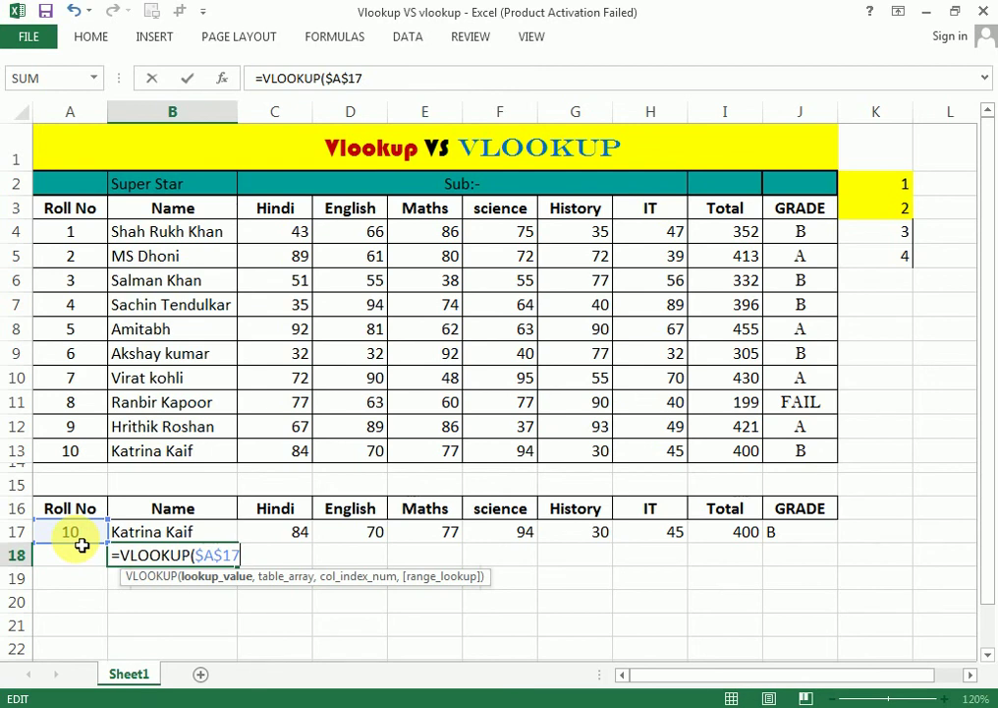
Step: Complete B18 as =VLOOKUP($A$17,$A$3:$J$13,2,0) with an absolute table range
type(",")
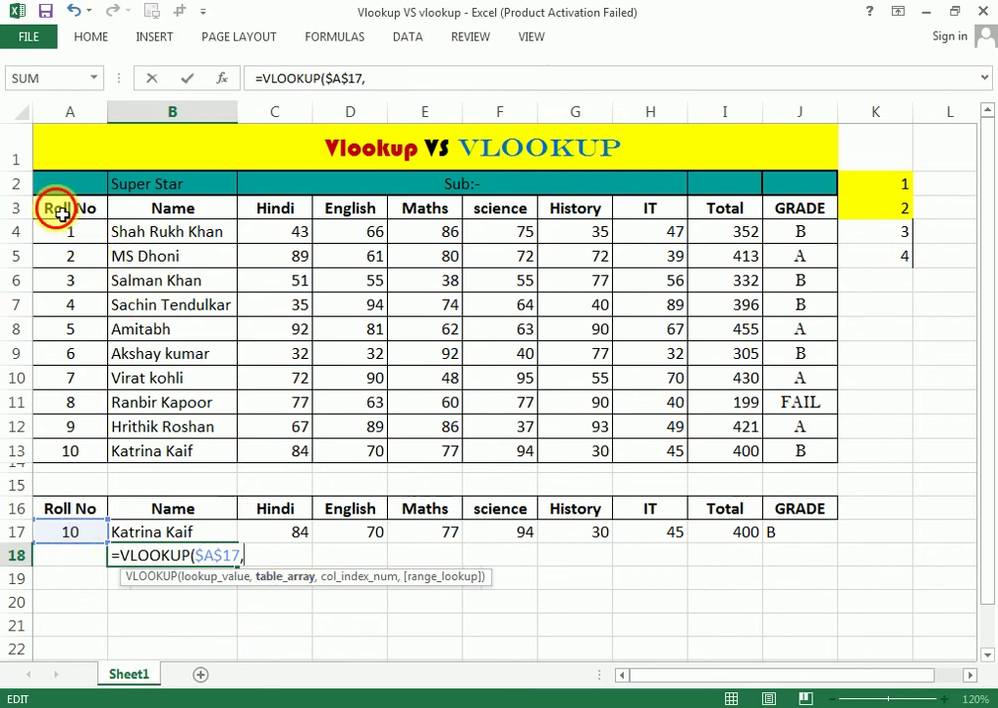
left_click_drag(53, 209, 815, 465)
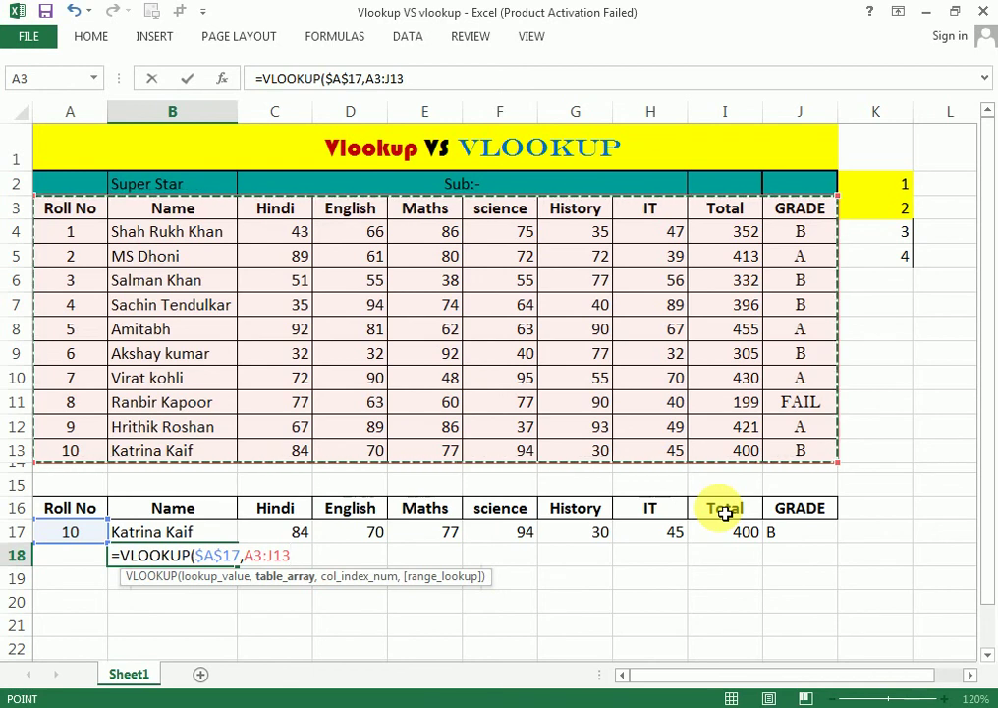
key("F4")
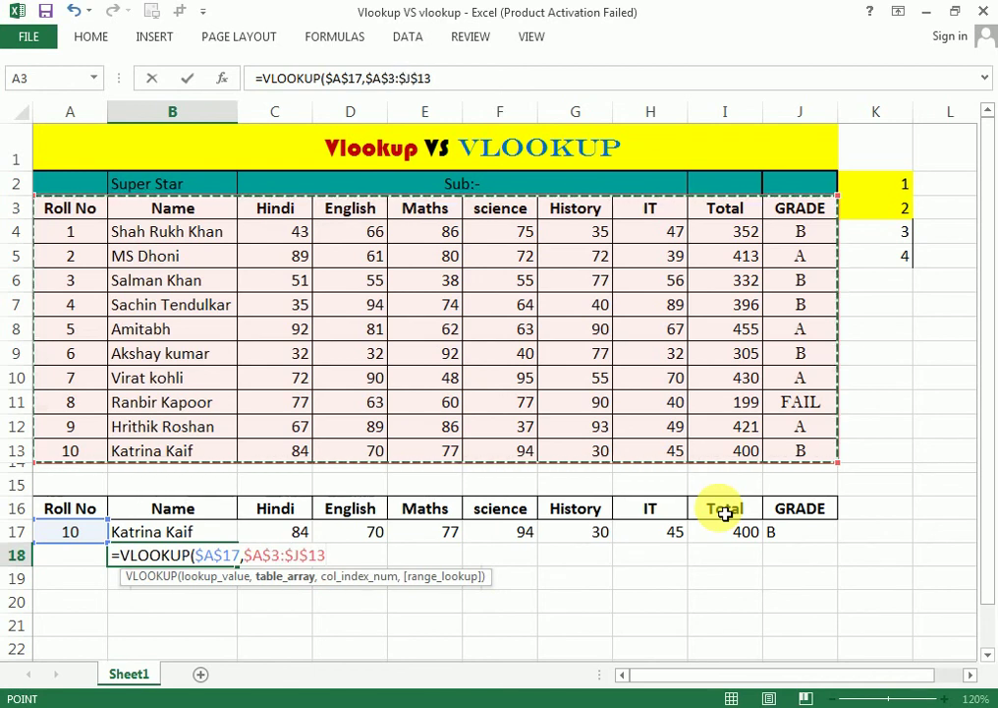
type(",")
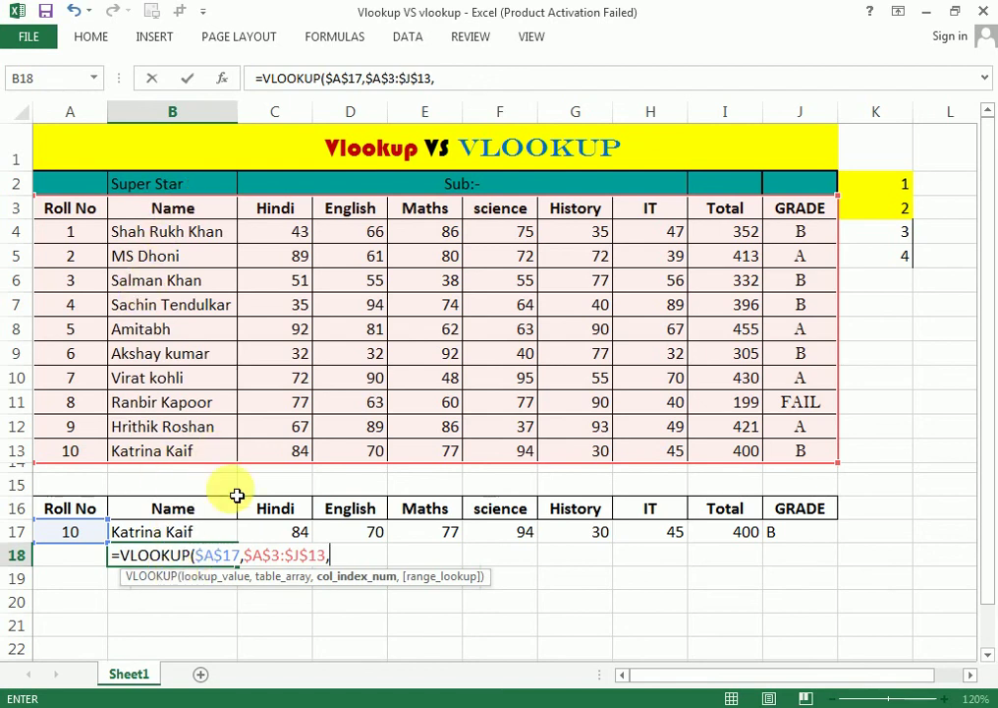
type("2,0")
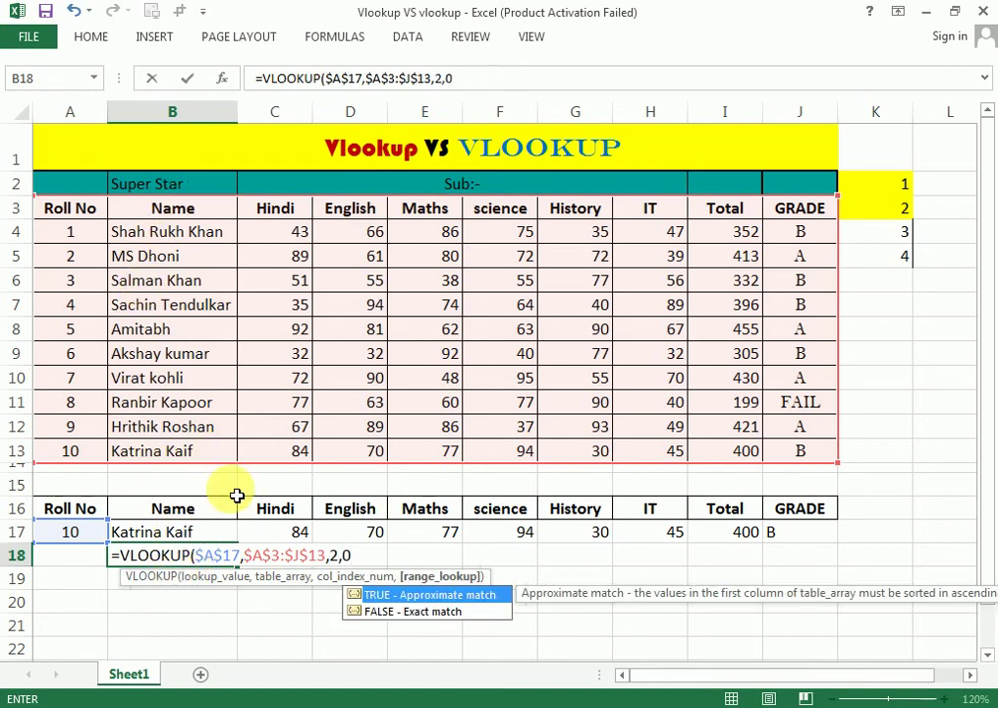
type(")")
key("Return")
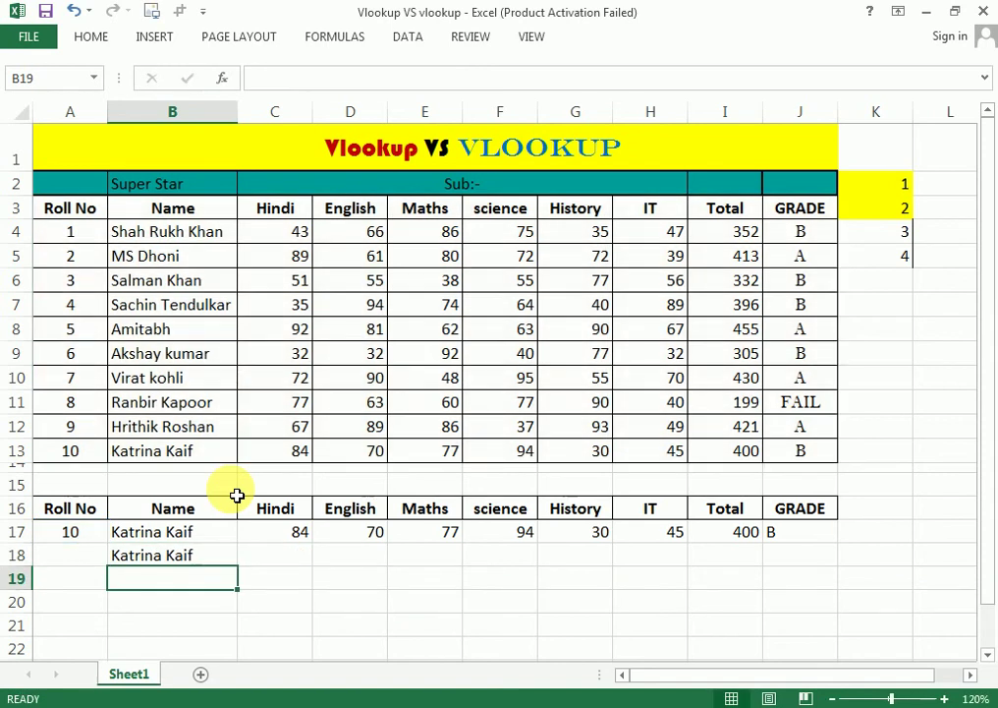
Step: Copy B18's absolute lookup across C18:J18 with the fill handle
left_click(226, 560)
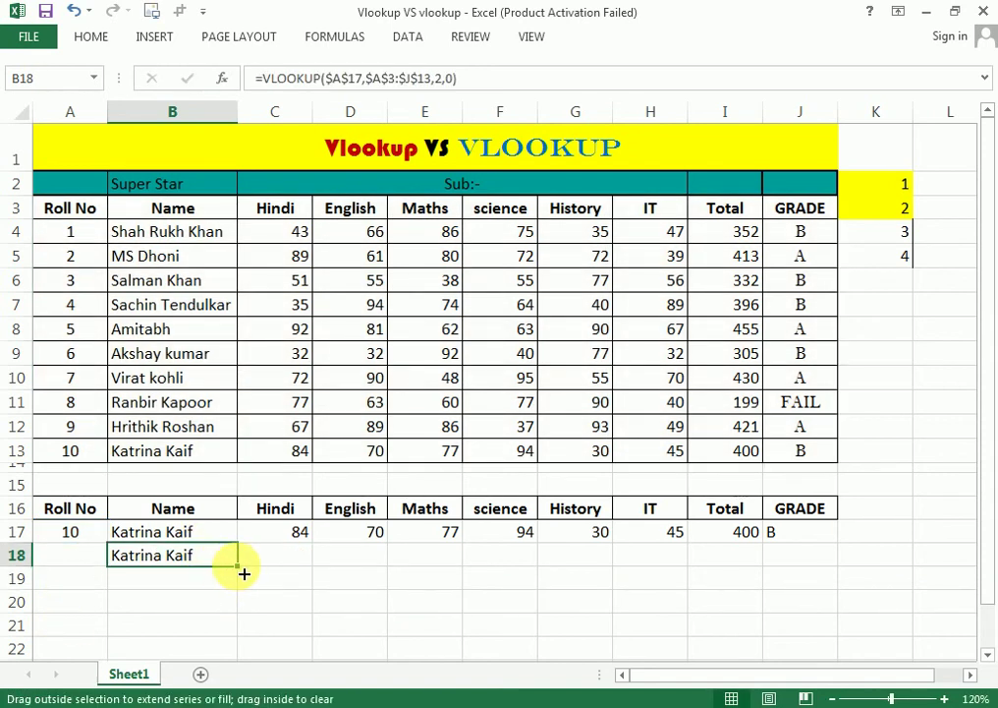
left_click_drag(244, 573, 830, 557)
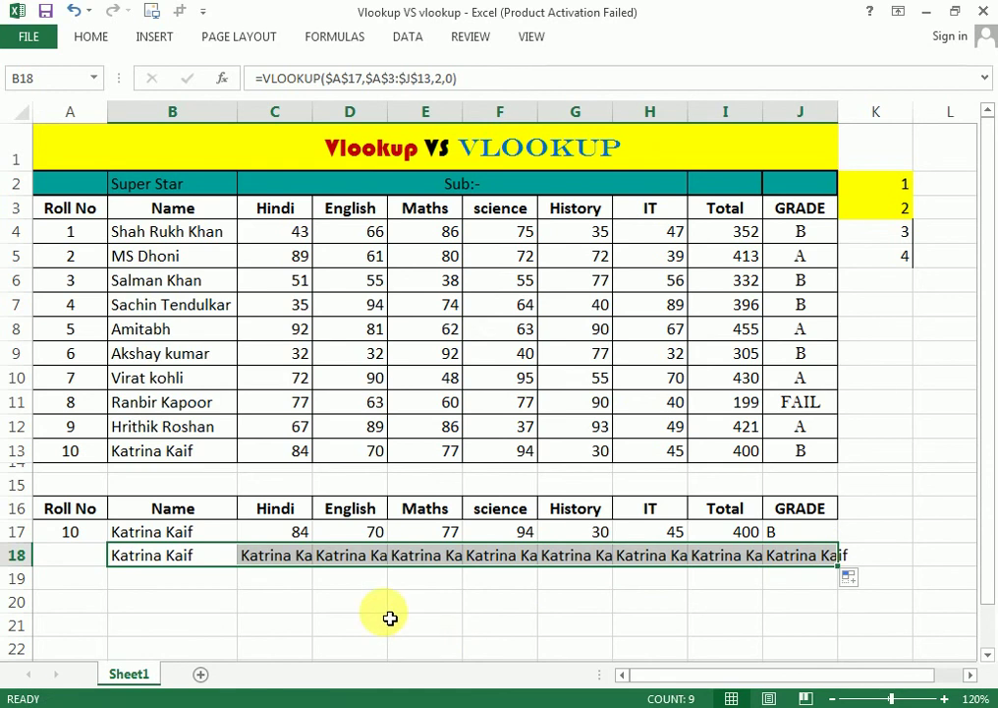
left_click(329, 597)
Step: Change C18 and D18 to column indices 3 and 4, returning 84 and 70
left_click(292, 563)
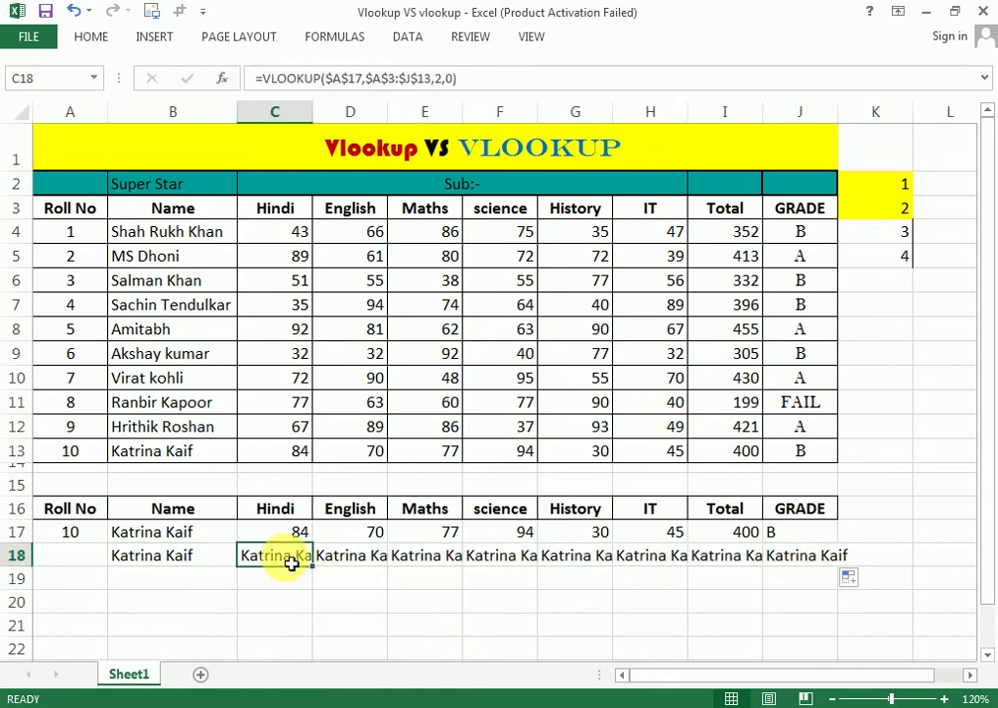
double_click(302, 568)
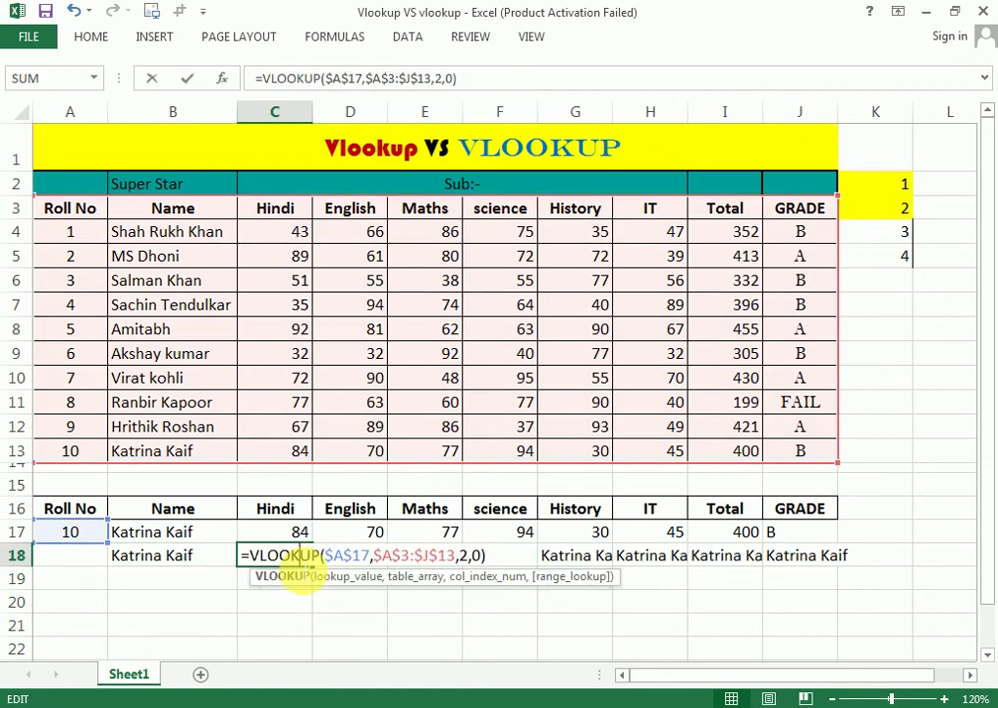
left_click(482, 556)
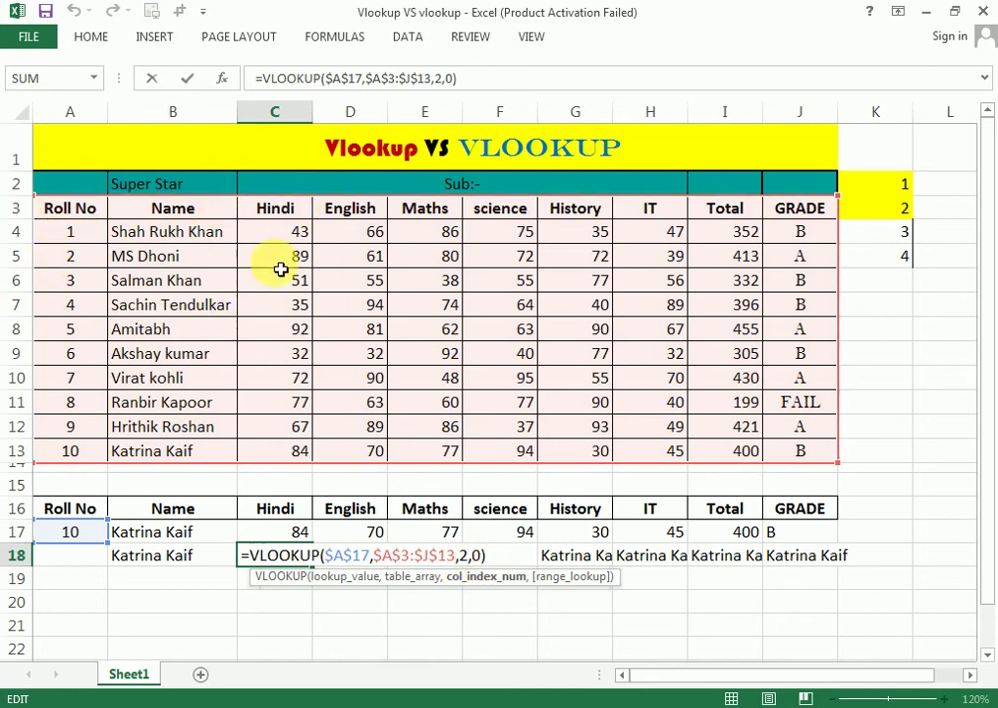
key("BackSpace")
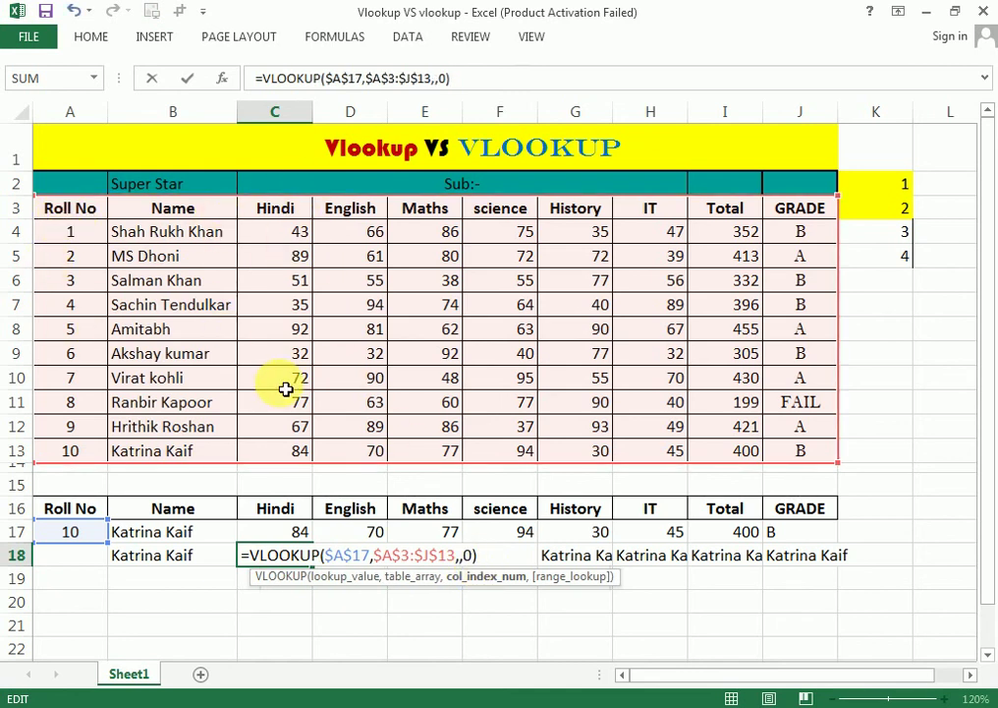
type("3")
key("Tab")
key("F2")
key("Left")
key("Left")
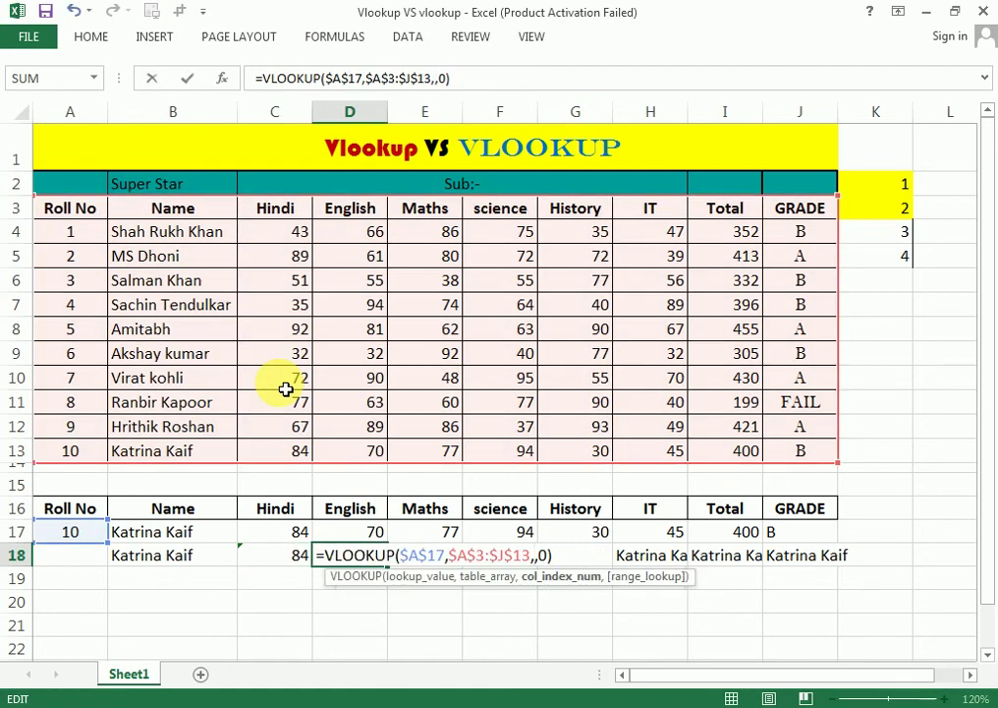
type("4")
key("Tab")
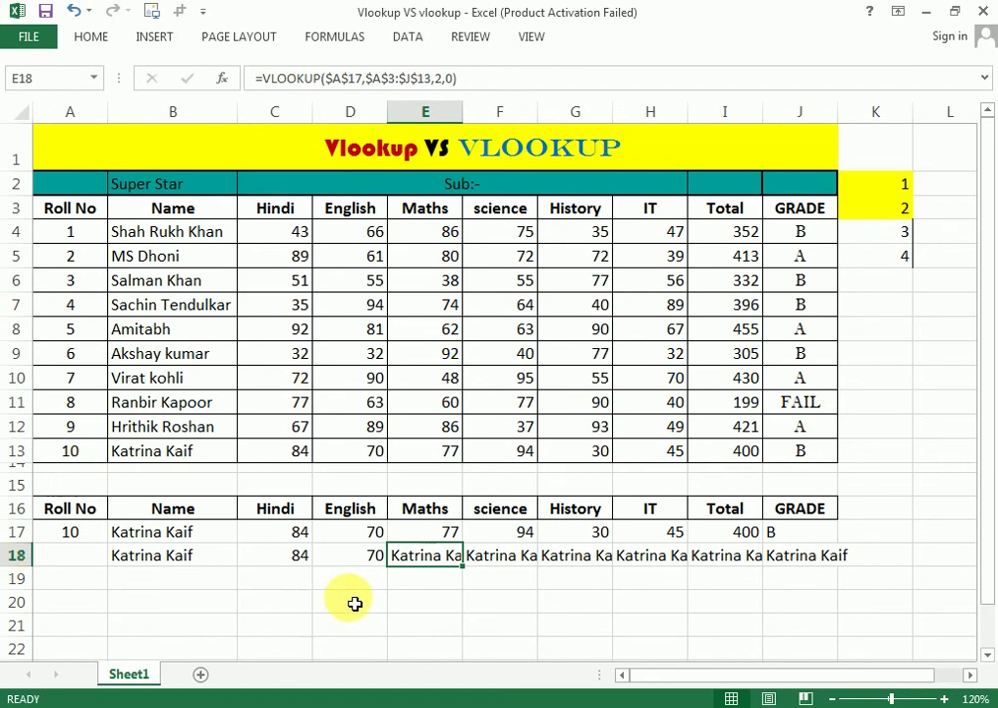
left_click(300, 557)
left_click(789, 560)
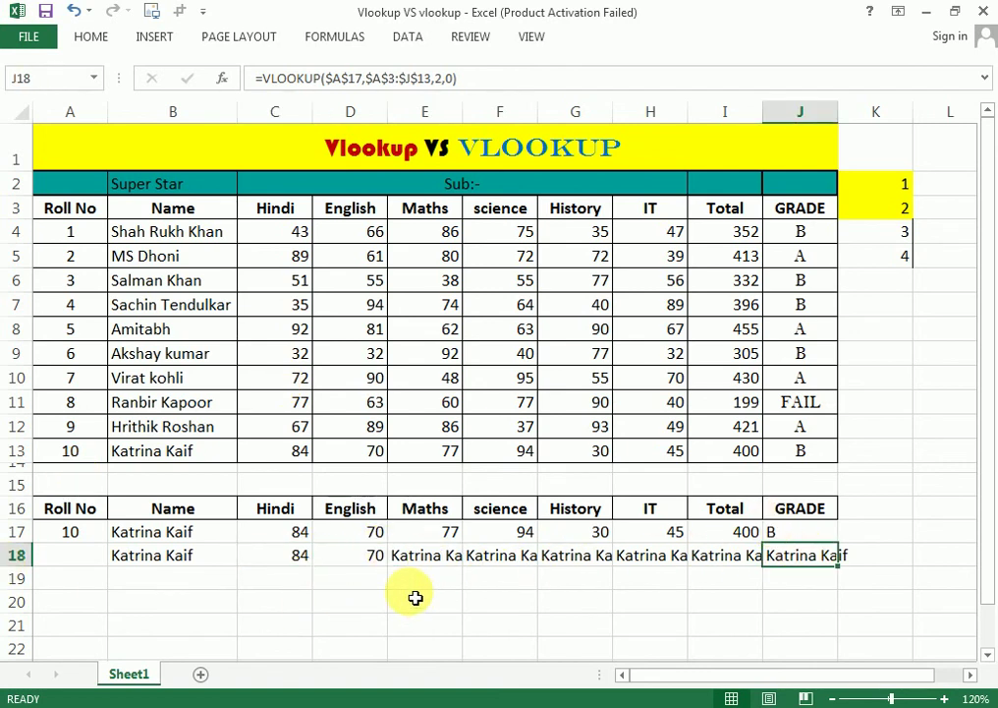
Step: Enter 1, 2 and 3 in A15:C15
left_click(169, 578)
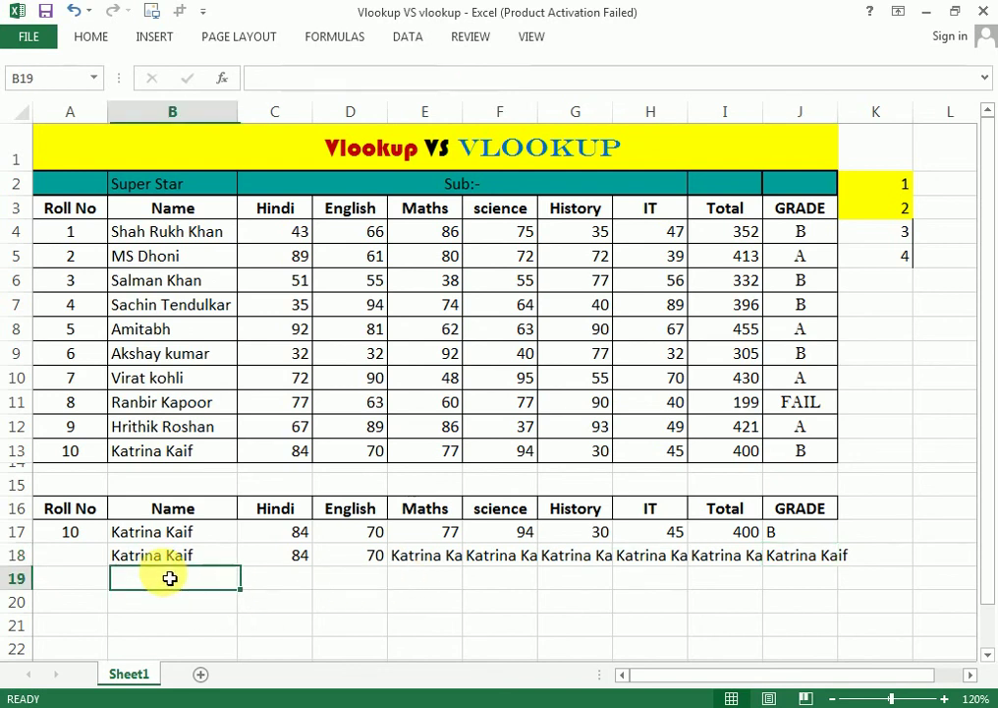
left_click(183, 488)
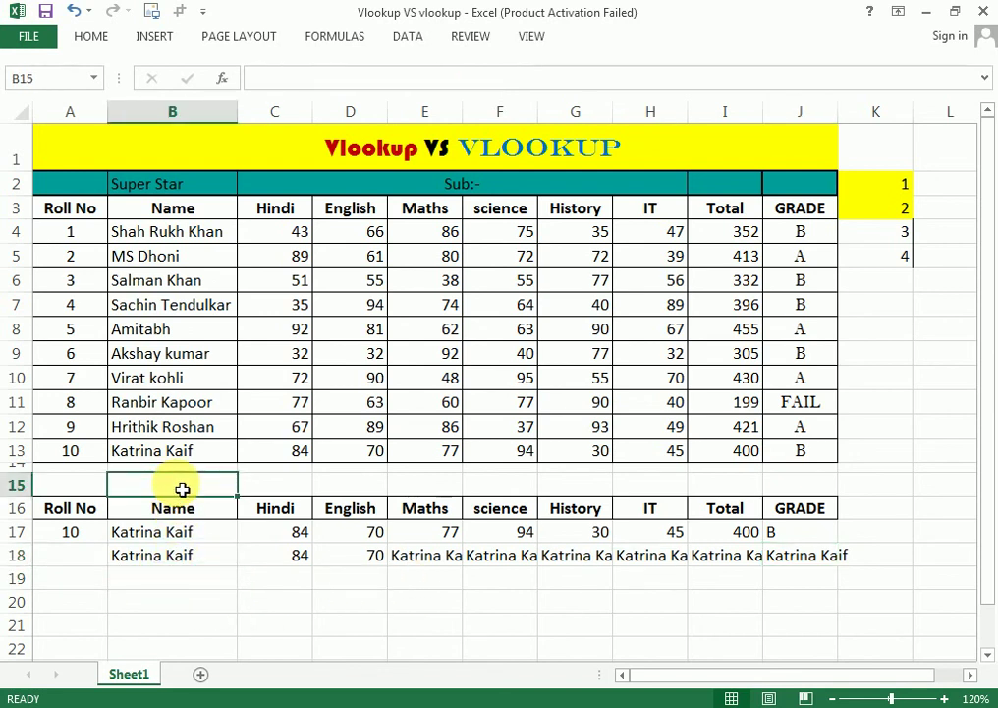
key("Left")
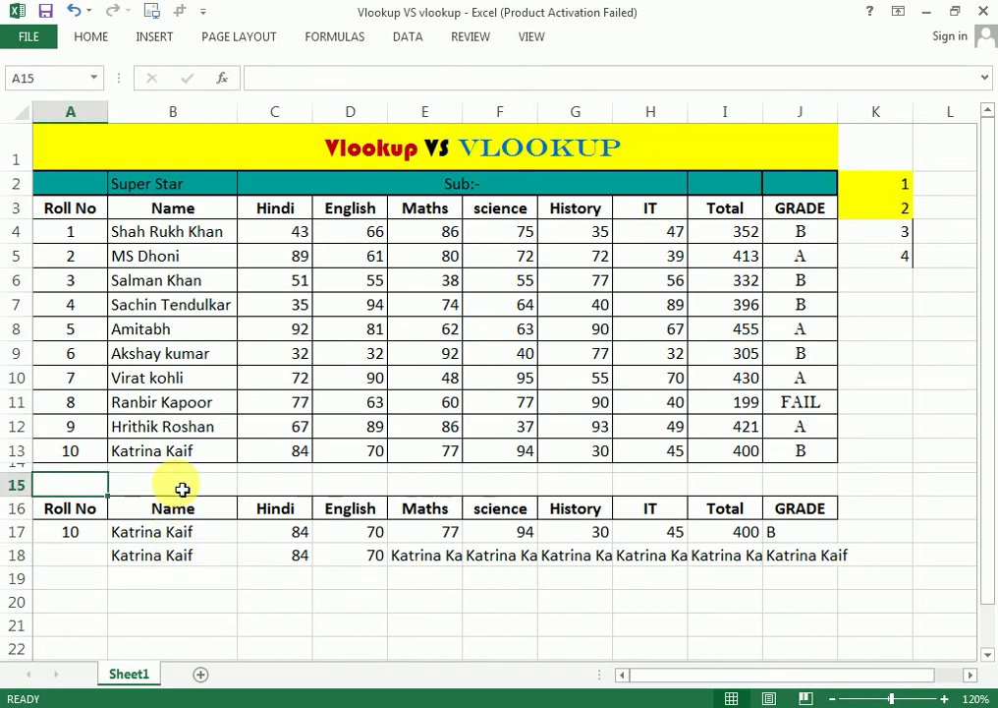
type("1")
key("Tab")
type("2")
key("Tab")
type("3")
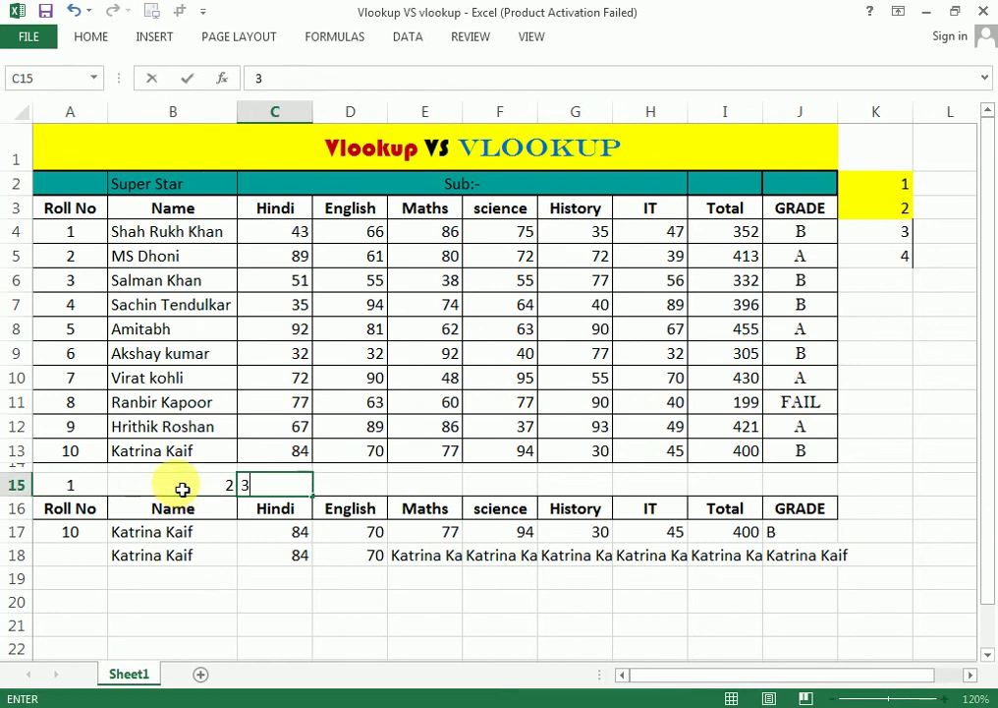
key("Tab")
Step: Continue numbering D15:J15 with 4 through 10, correcting the entry in D15
type("47")
key("Tab")
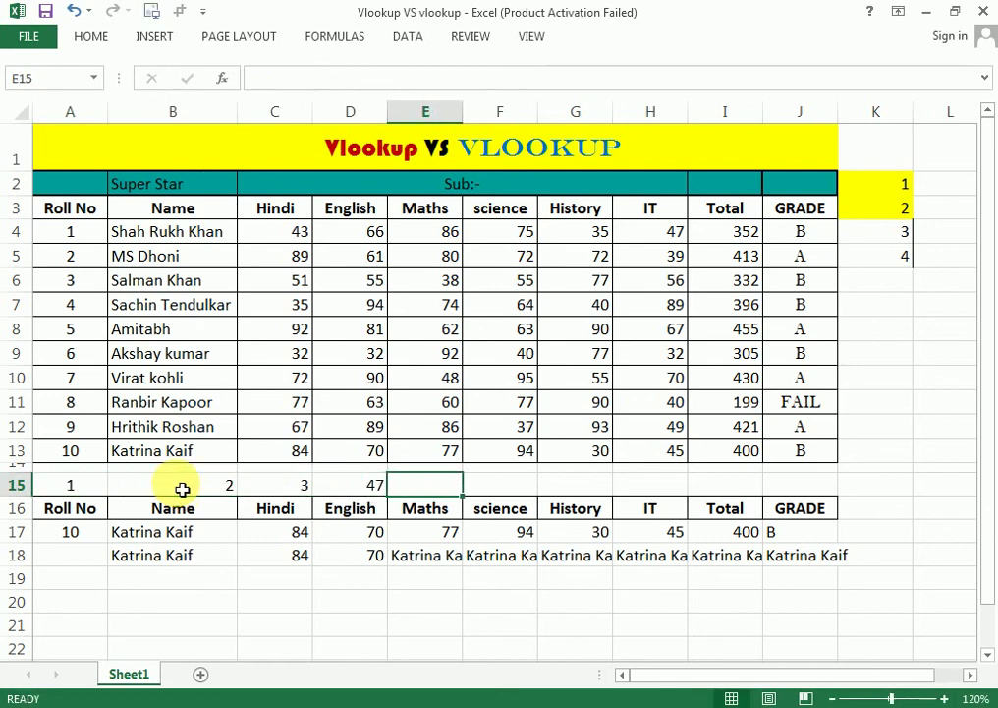
key("Left")
type("1")
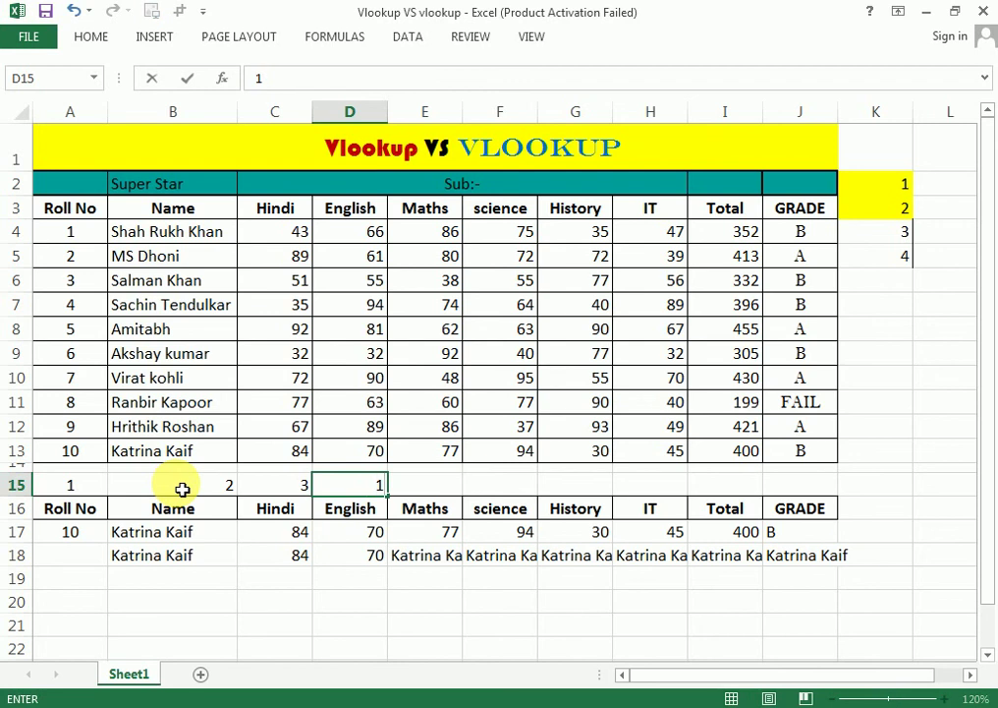
type("4")
key("Tab")
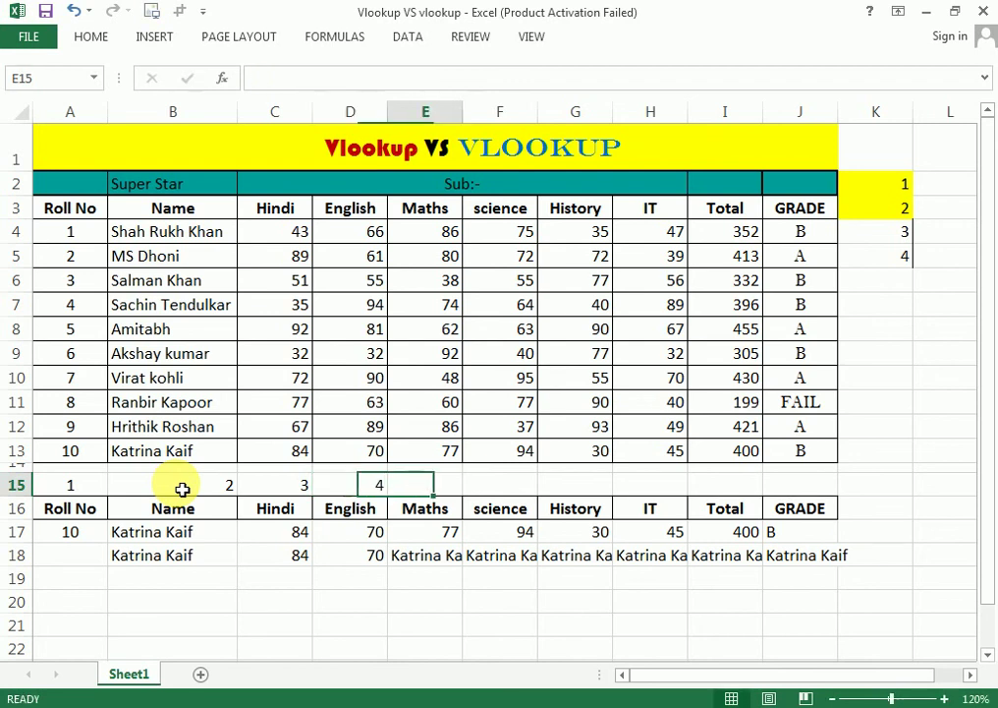
type("5")
key("Tab")
type("6")
key("Tab")
type("7")
key("Tab")
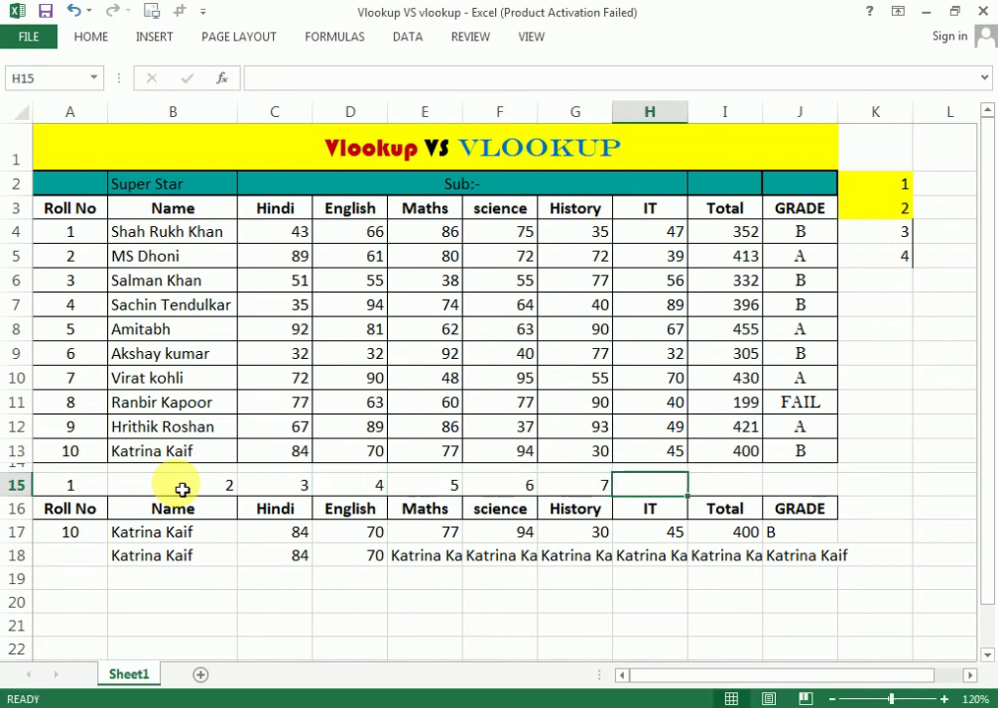
type("8\t9")
key("Tab")
type("10")
key("Return")
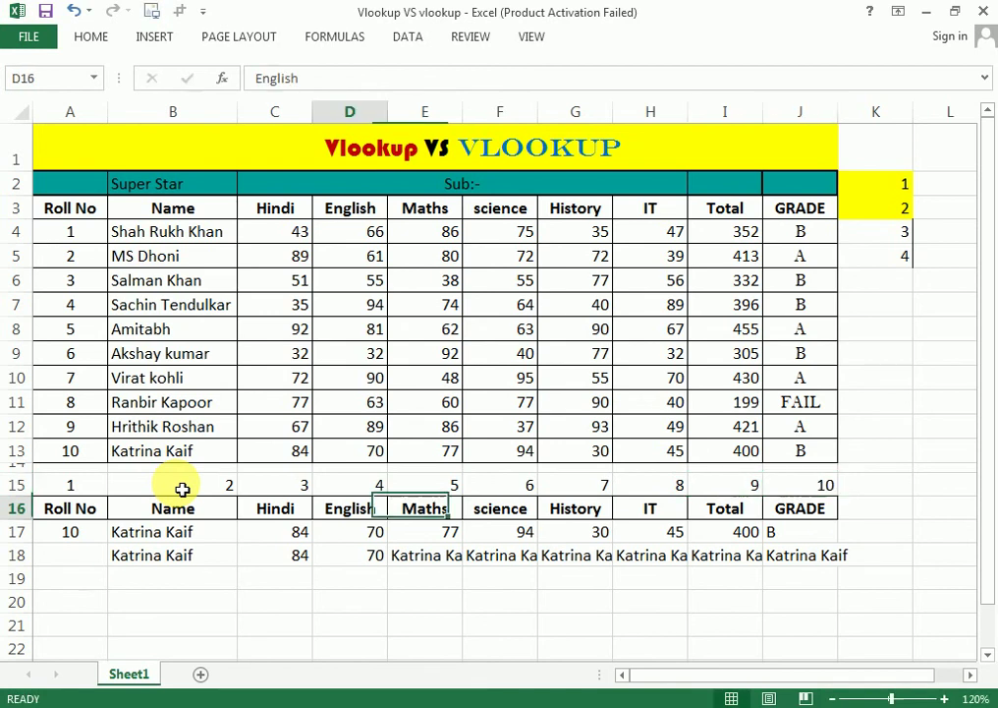
Step: Start a VLOOKUP in B19 with $A$17 as the lookup value
left_click(191, 580)
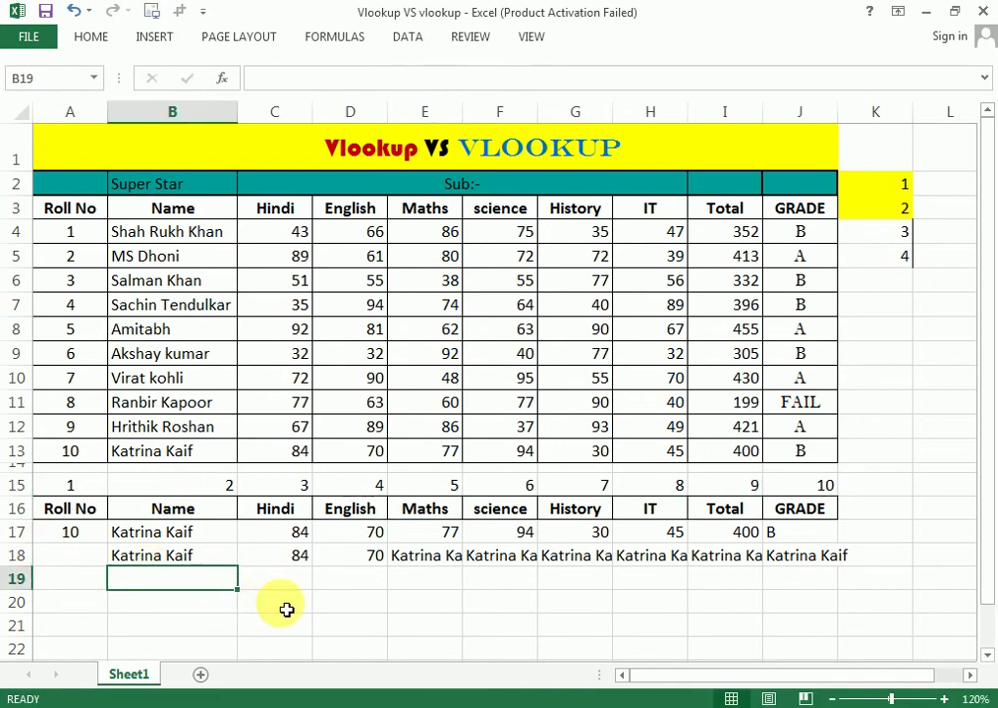
type("=")
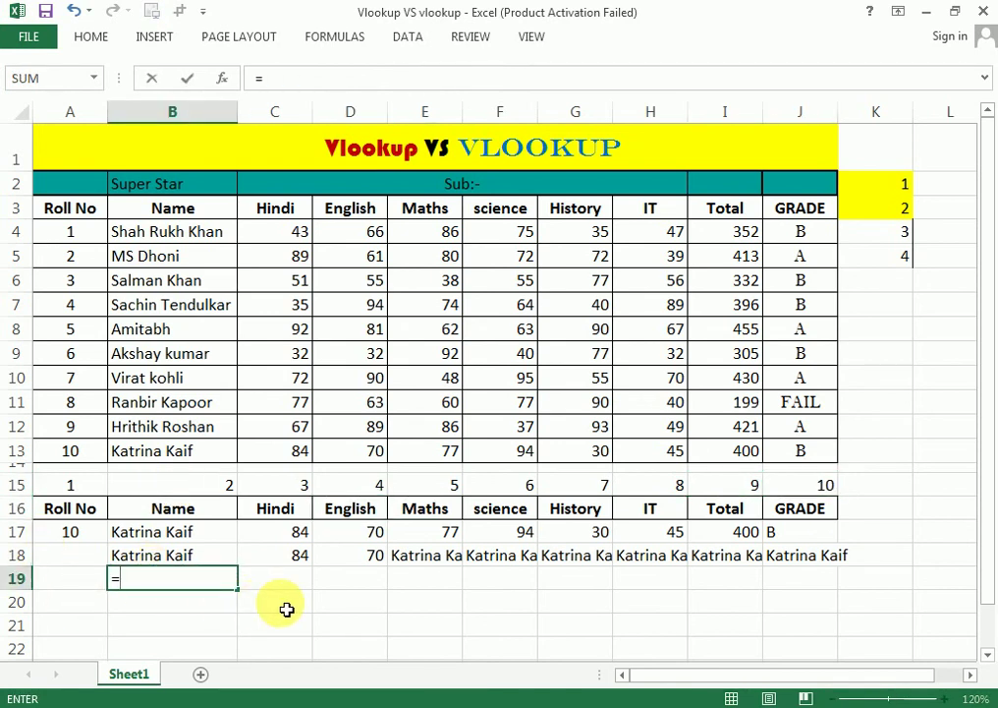
key("Up")
key("Up")
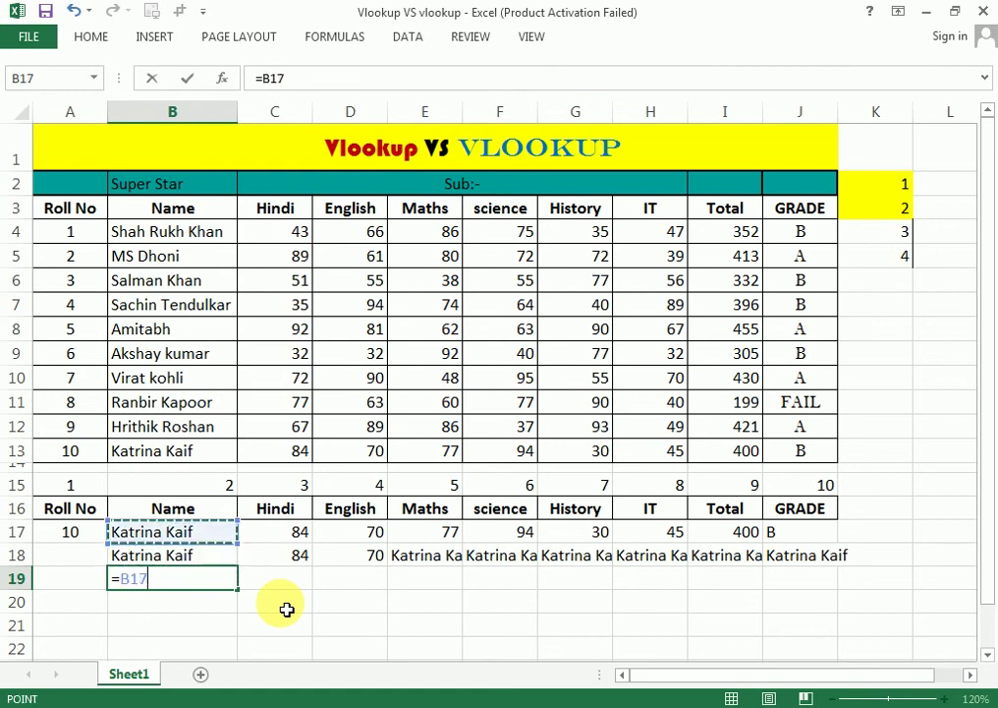
key("Down")
key("Down")
key("BackSpace")
key("BackSpace")
key("BackSpace")
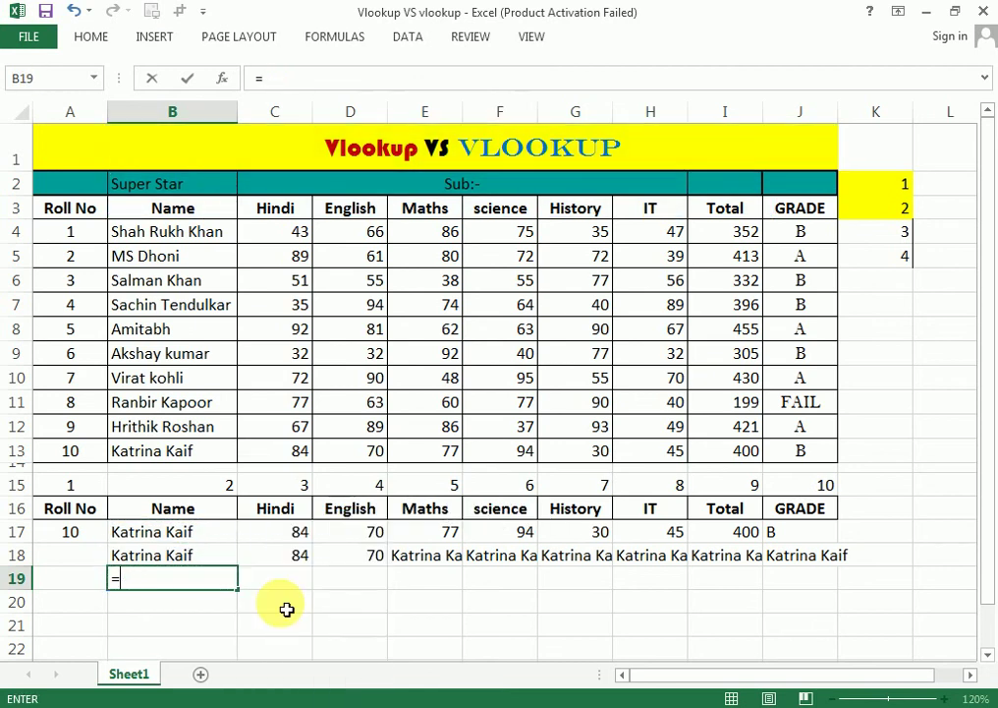
key("Tab")
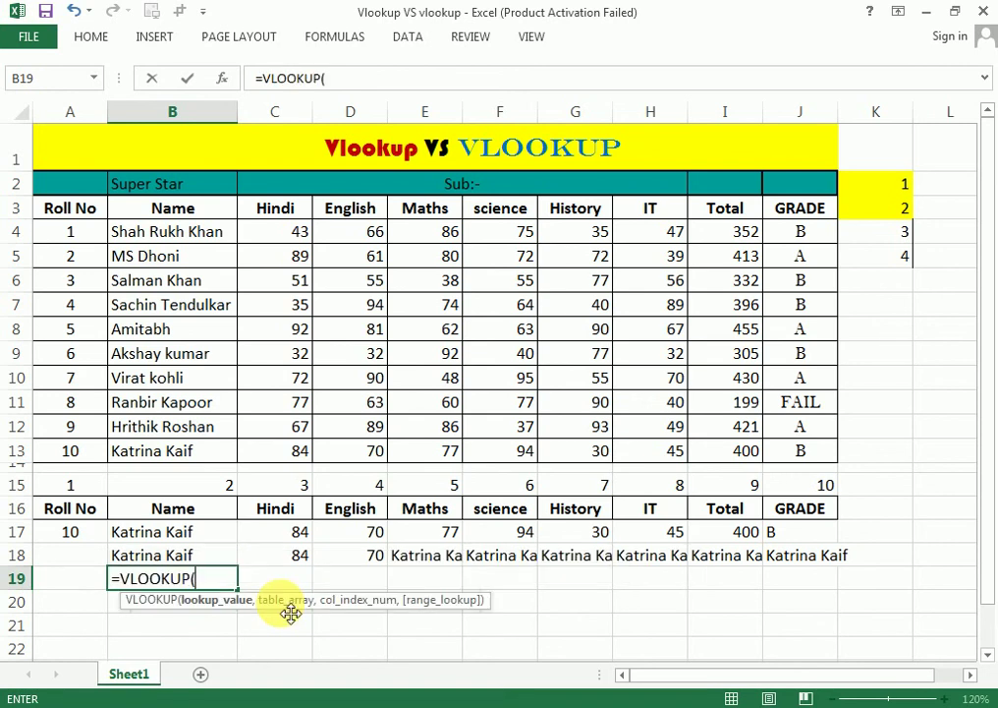
key("Left")
key("Up")
key("Up")
Step: Complete B19 as =VLOOKUP($A$17,$A$3:$J$13,B15,0)
key("Up")
key("Down")
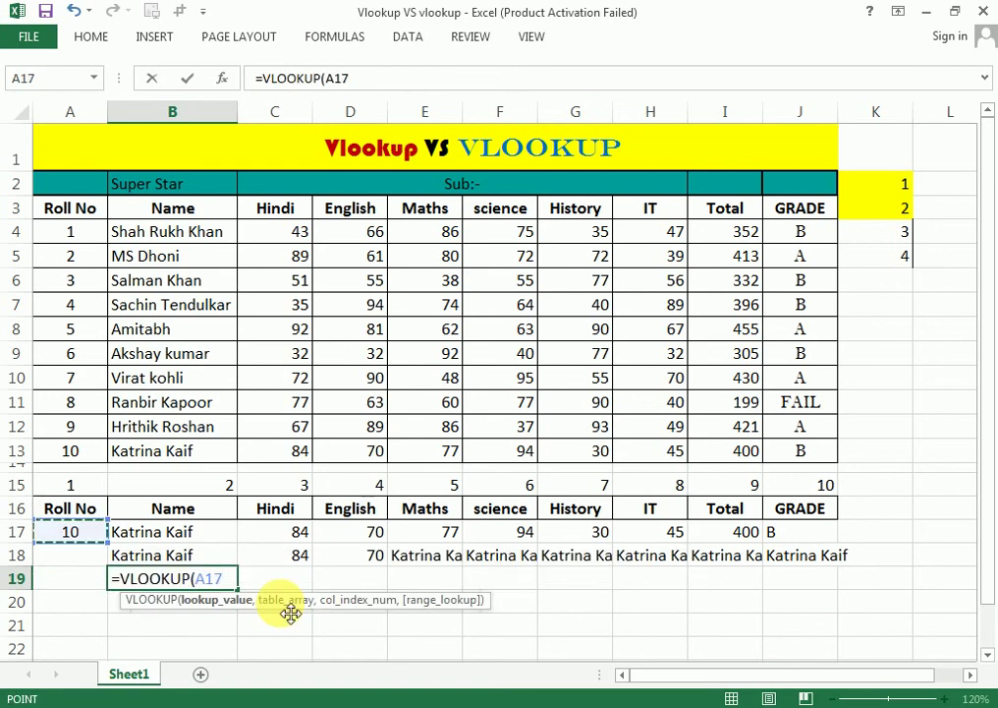
type("$A$17,")
key("Up")
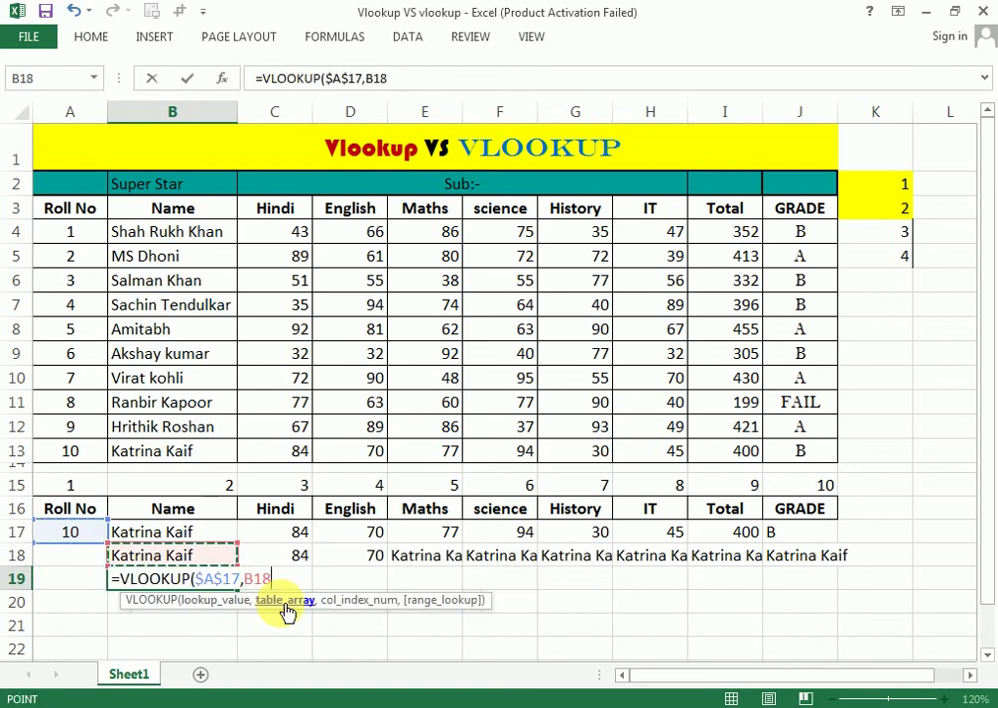
key("Up")
key("Up")
key("Up")
key("Up")
key("Left")
key("Up")
key("shift+Up")
key("shift+Up")
key("shift+Up")
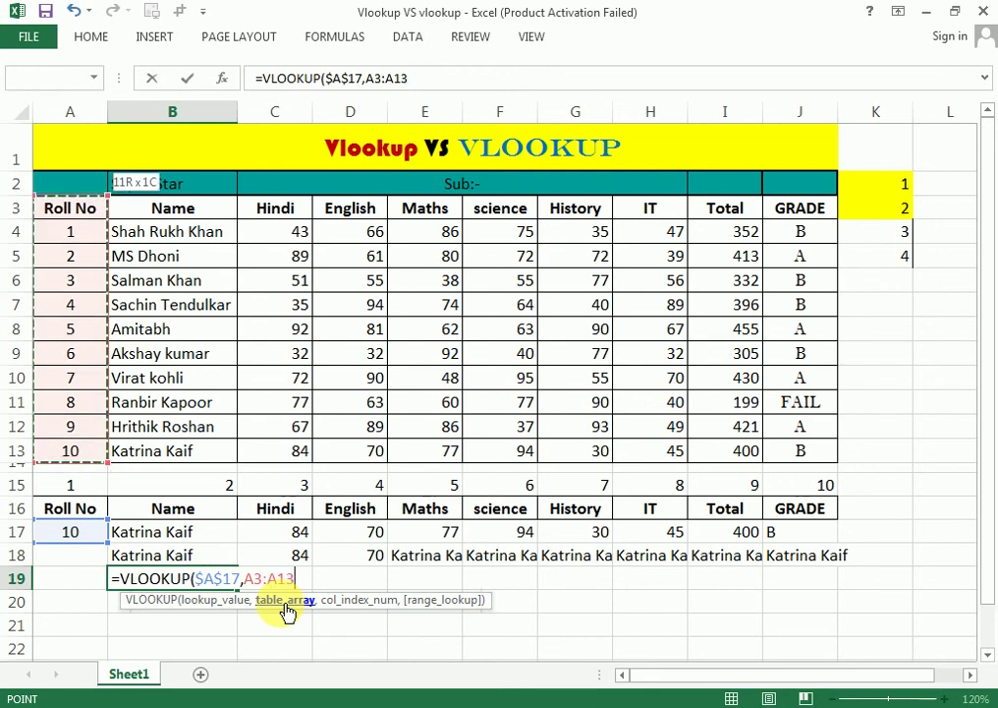
key("ctrl+shift+Right")
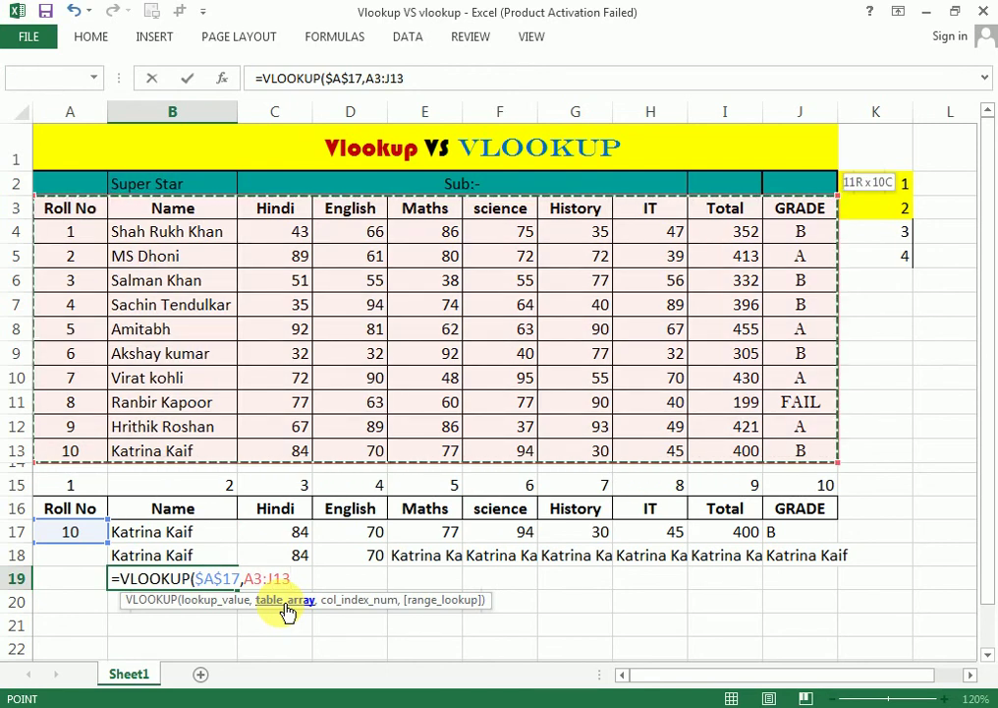
key("F4")
type("$J$13,")
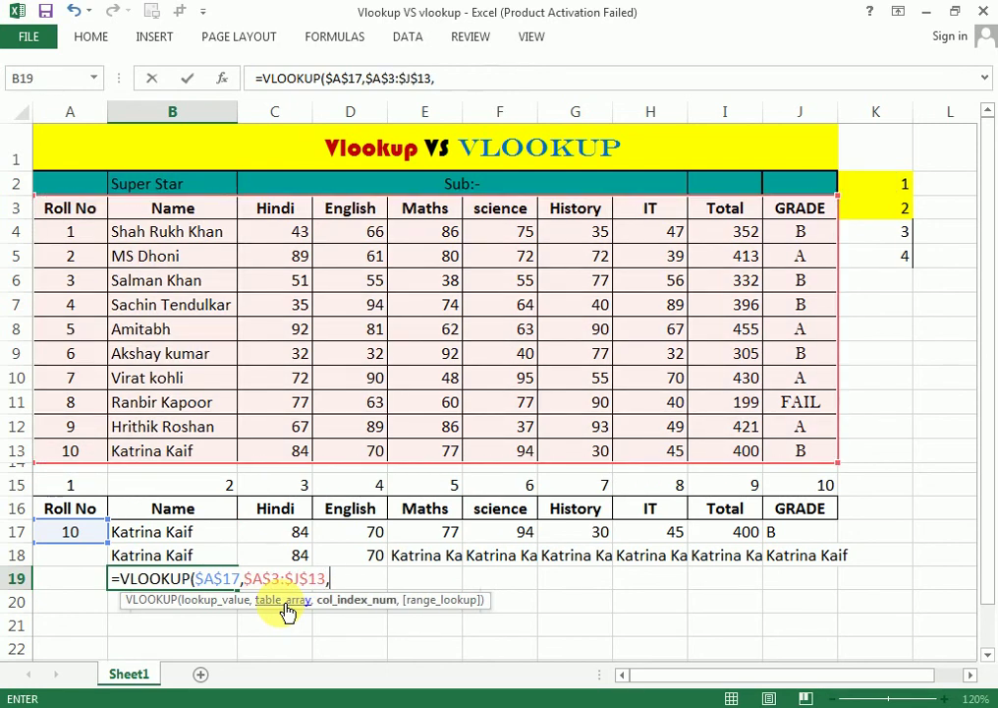
key("Up")
key("Up")
key("Up")
key("Up")
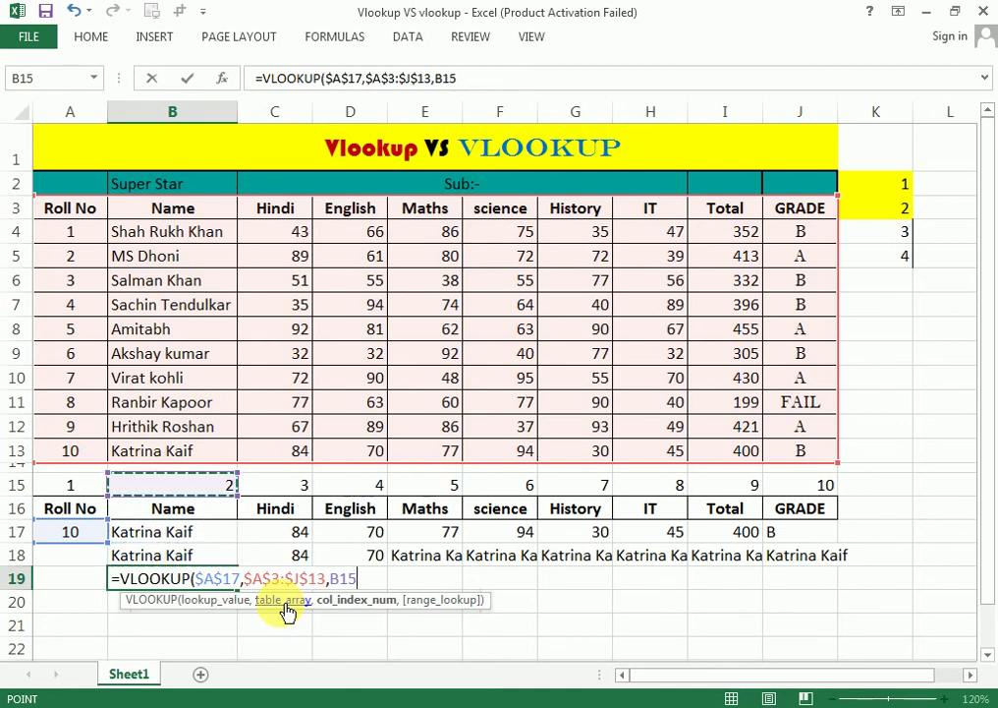
type(",0)")
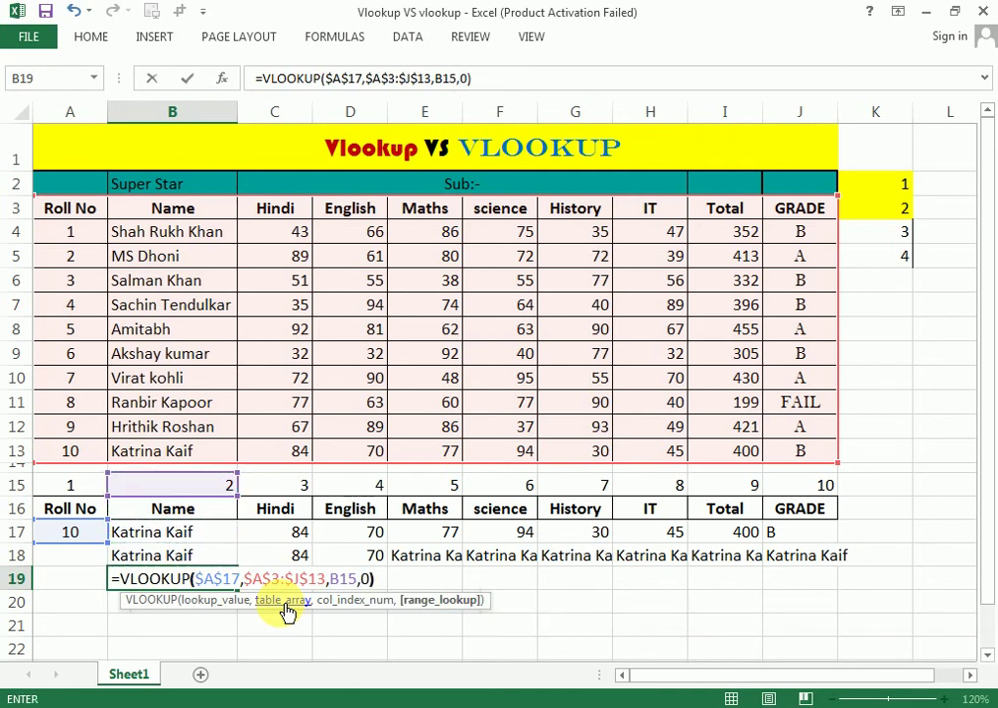
key("Return")
Step: Fill B19's lookup formula right across B19:J19 with Ctrl+R
key("Up")
key("shift+Right")
key("shift+Right")
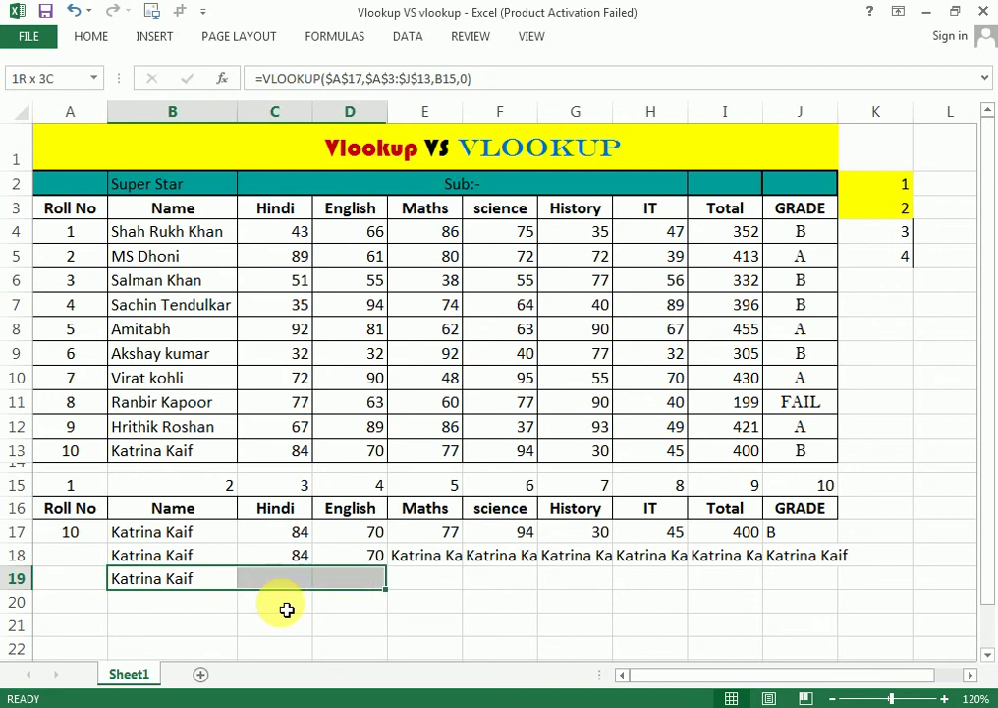
key("shift+Right")
key("shift+Right")
key("shift+Right")
key("shift+Right")
key("shift+Right")
key("shift+Right")
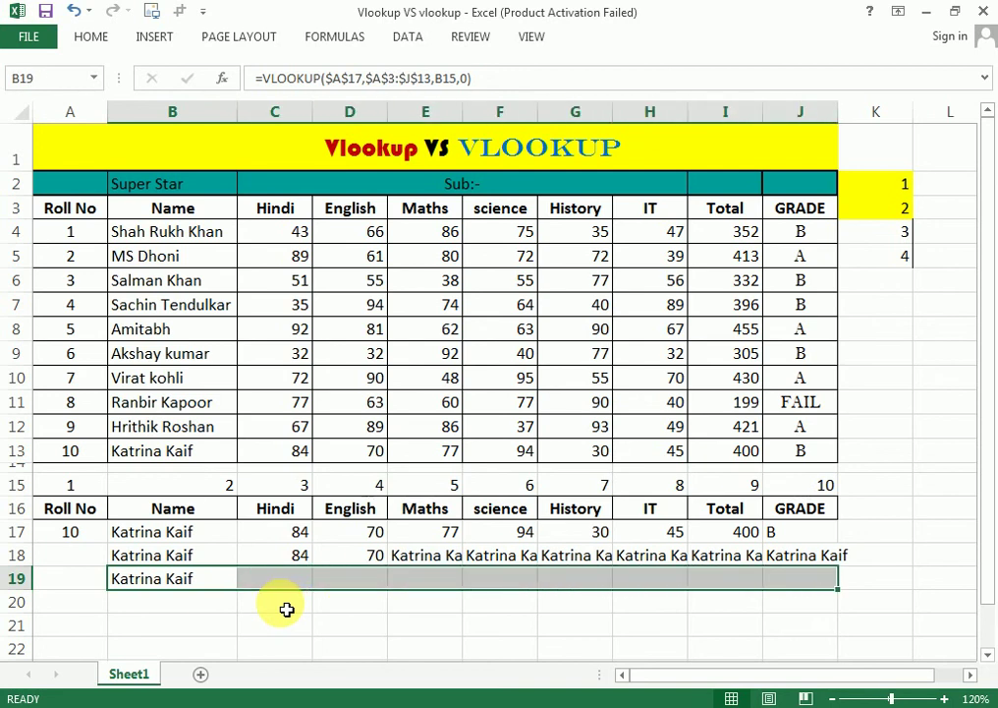
key("ctrl+r")
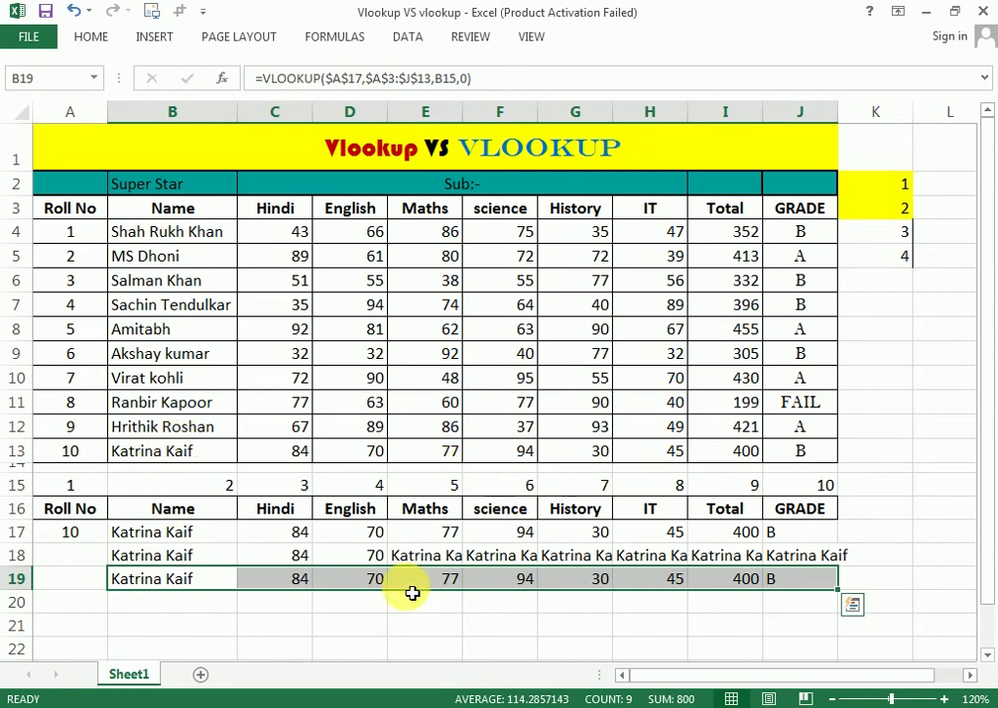
left_click(298, 586)
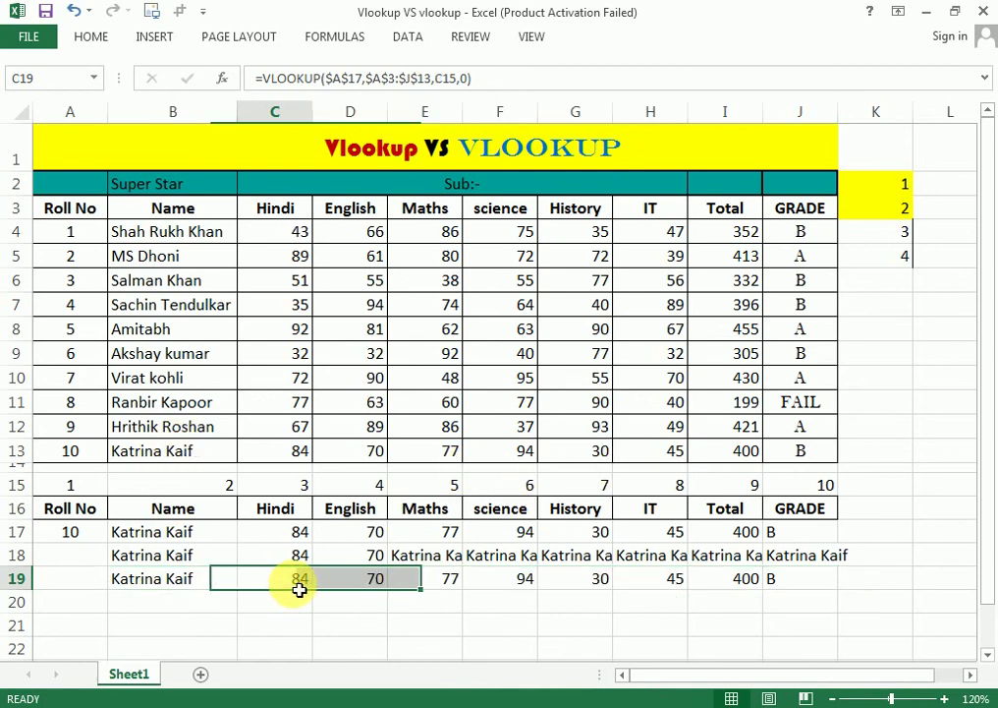
left_click(308, 488)
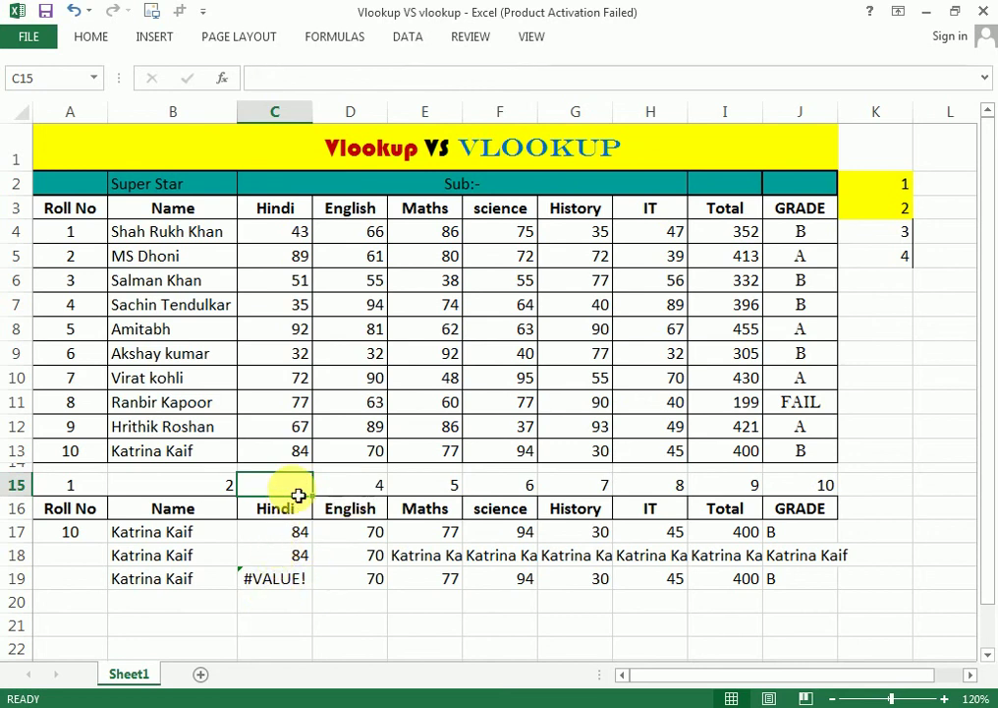
type("4")
key("Return")
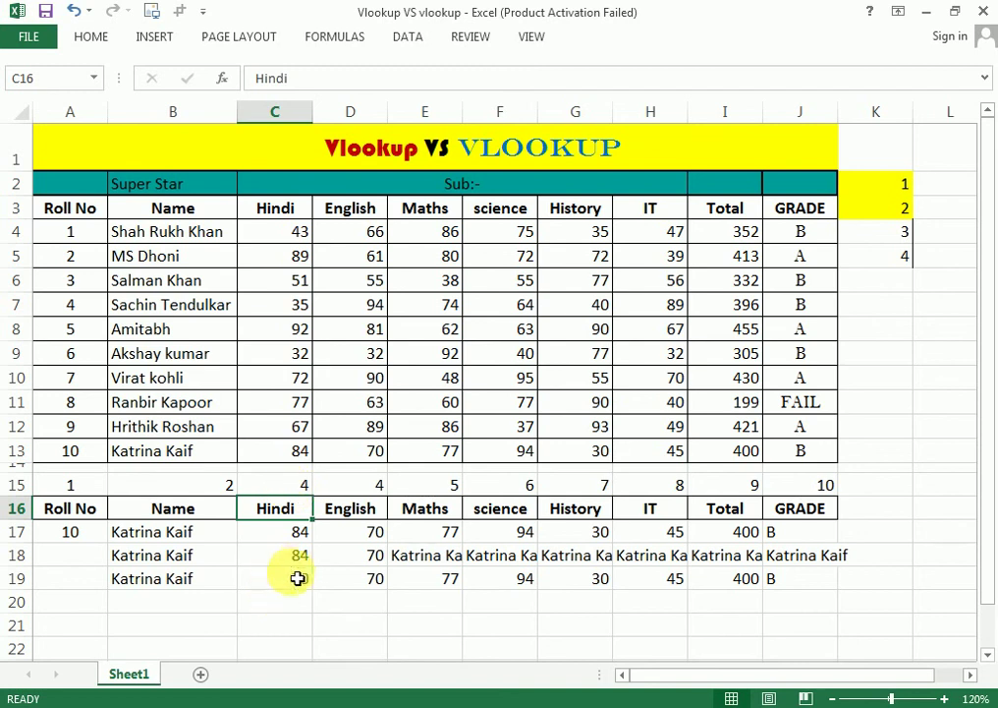
left_click(305, 489)
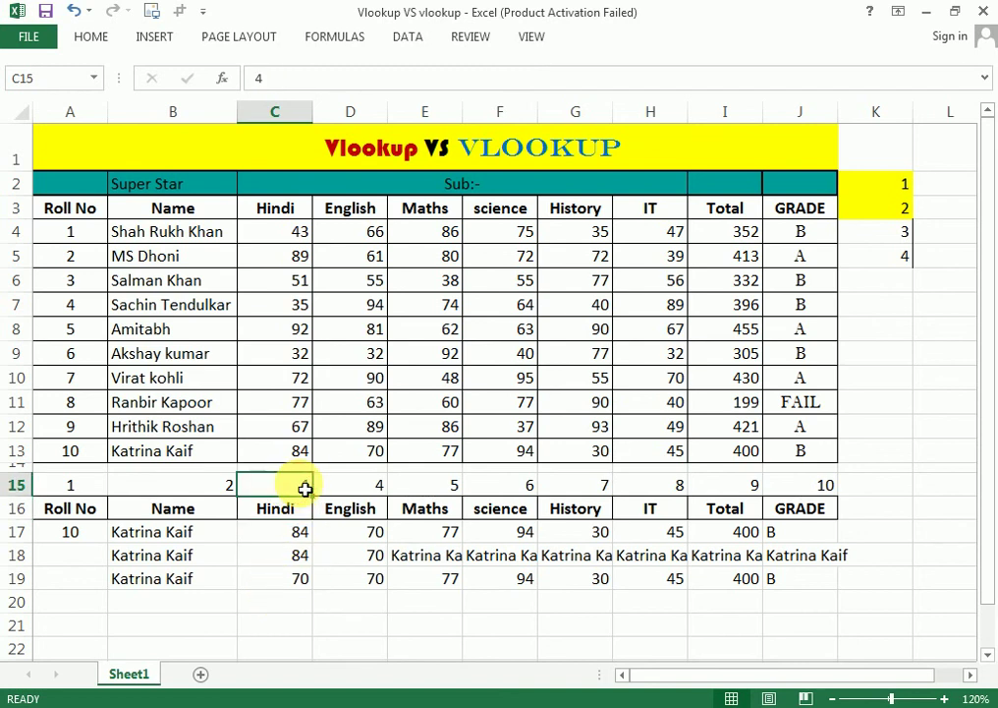
type("3")
key("Return")
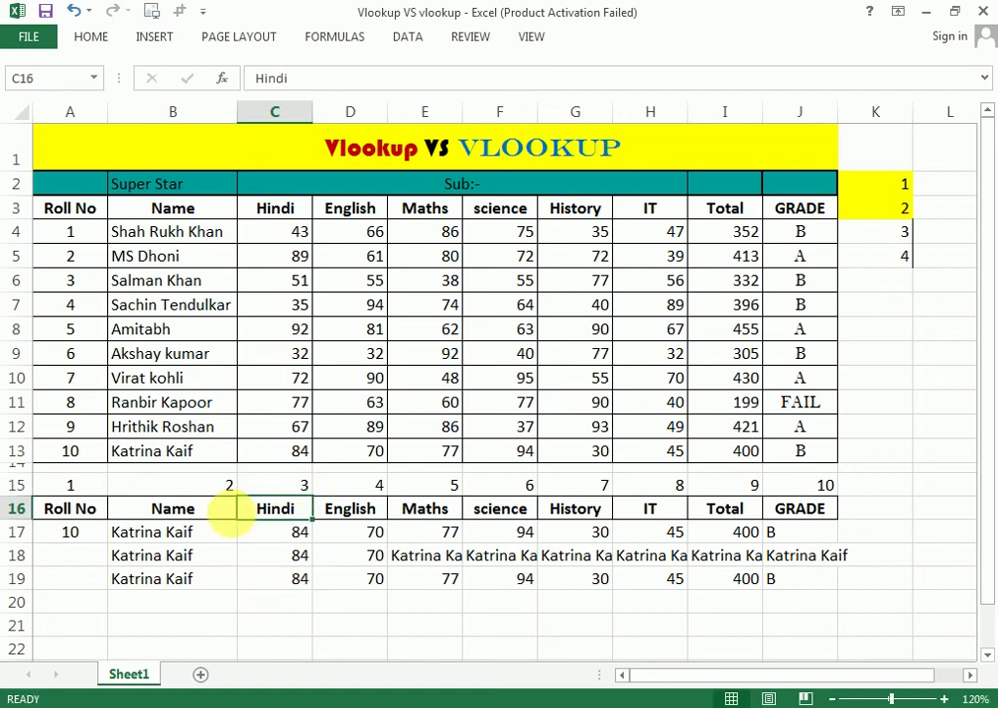
Step: Hide helper row 15 and review the earlier name lookup in B18
left_click(18, 487)
right_click(18, 487)
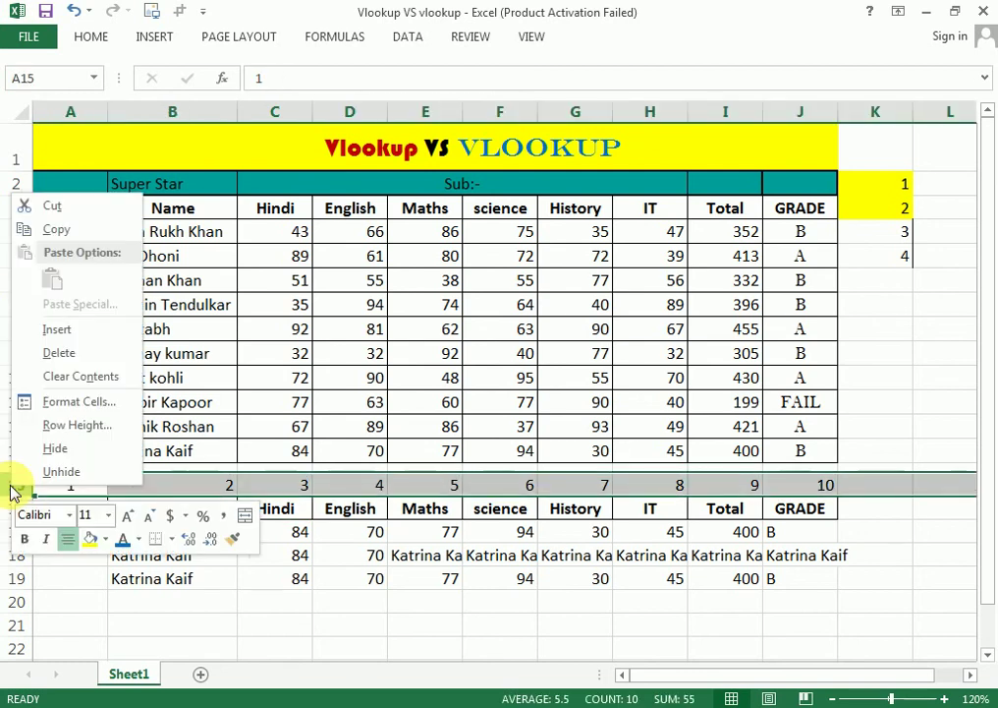
left_click(59, 449)
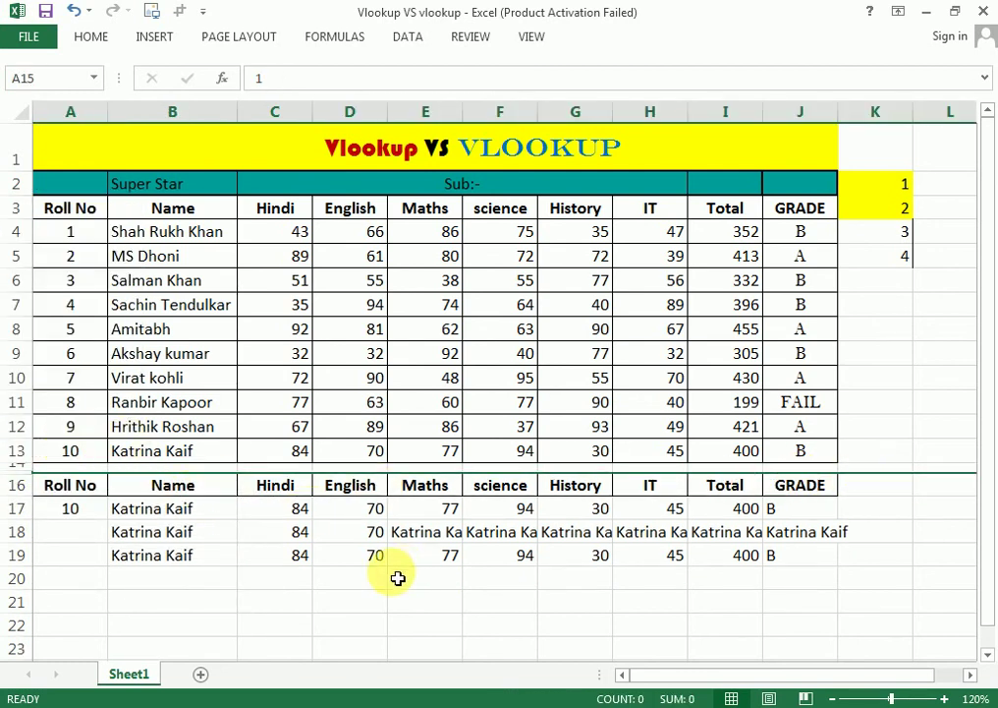
left_click(181, 577)
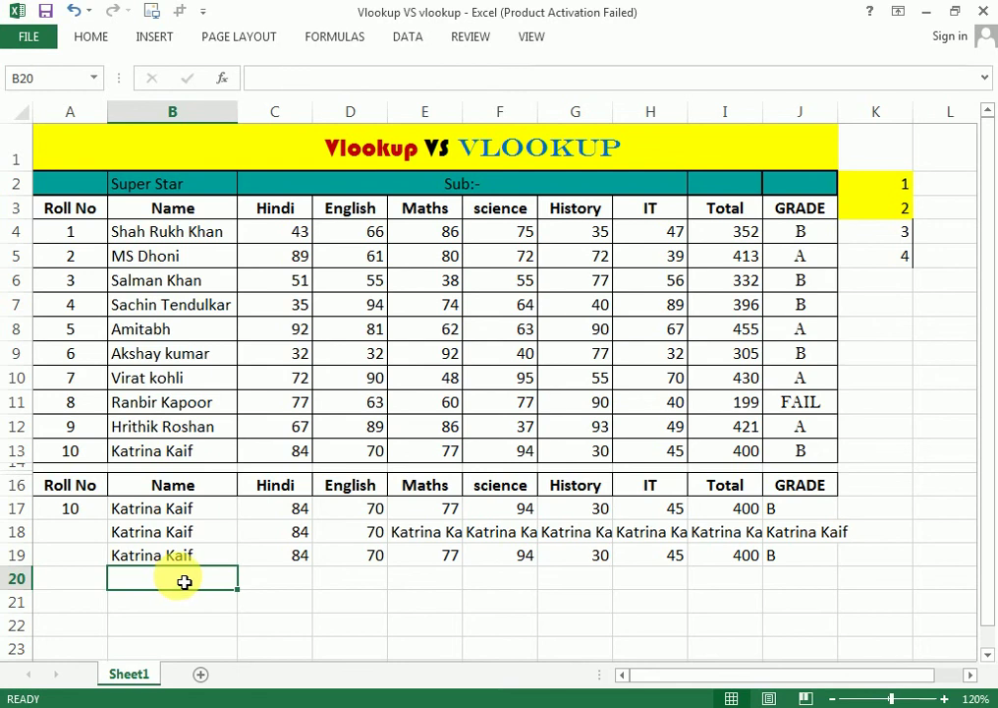
left_click_drag(147, 508, 144, 530)
left_click(147, 532)
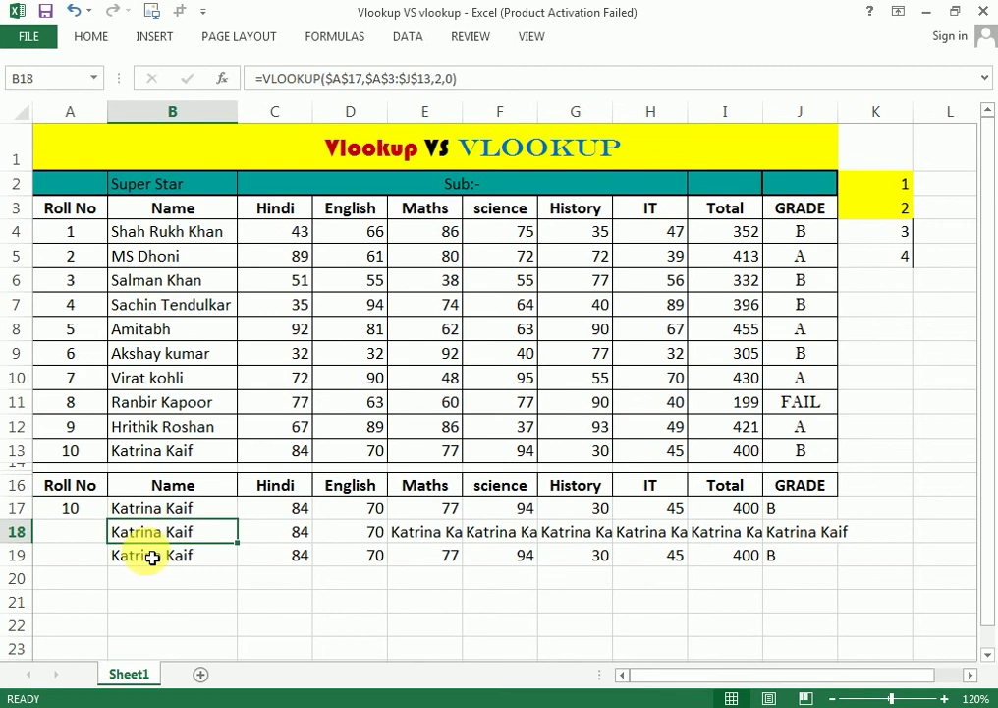
Step: Give K4 and K5, holding 3 and 4, a yellow fill
left_click(898, 240)
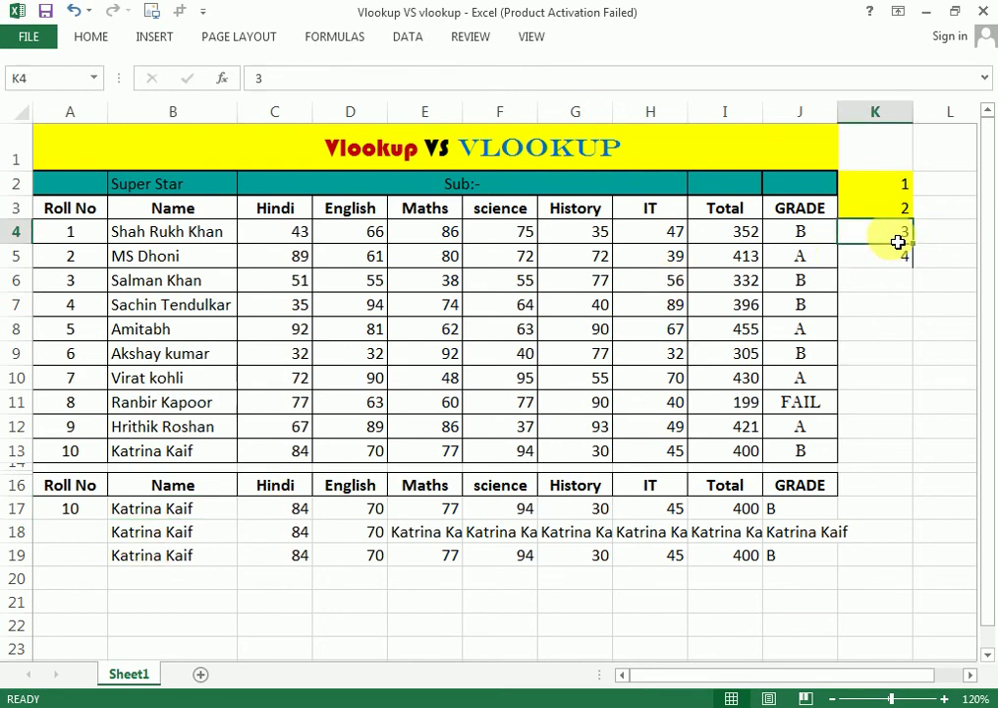
left_click(90, 37)
left_click(225, 100)
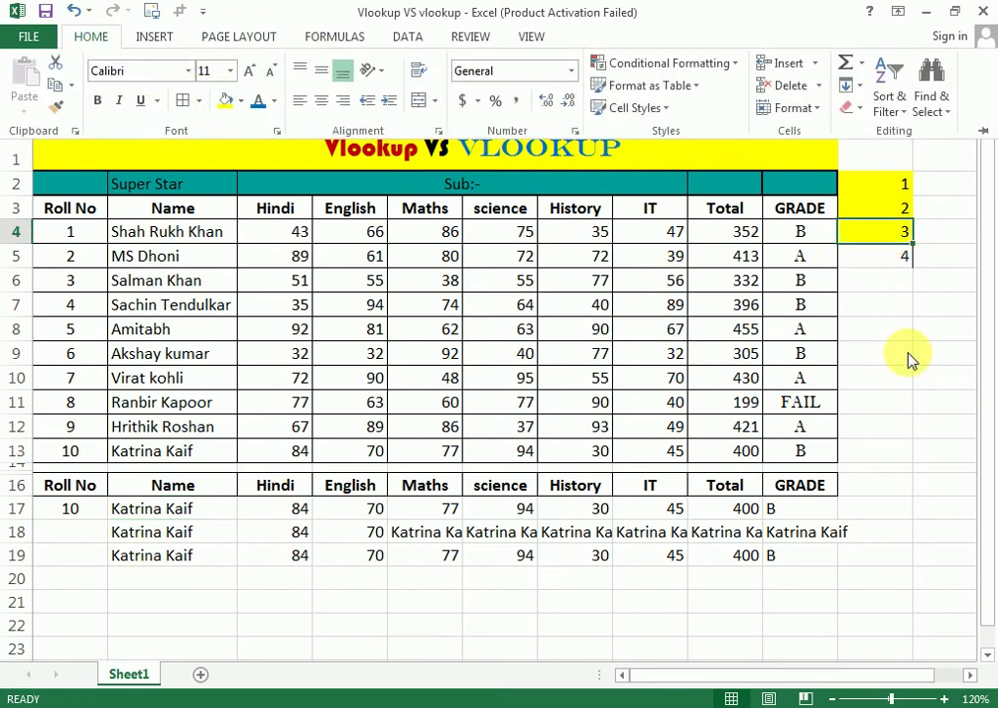
left_click(877, 255)
left_click(877, 253)
left_click(86, 38)
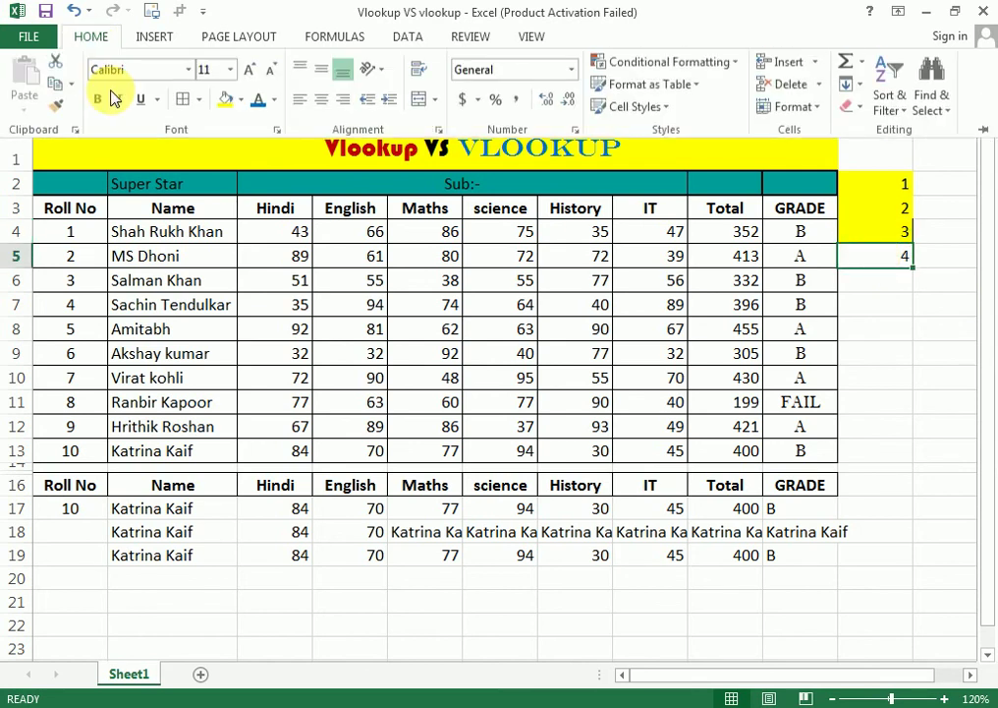
left_click(225, 100)
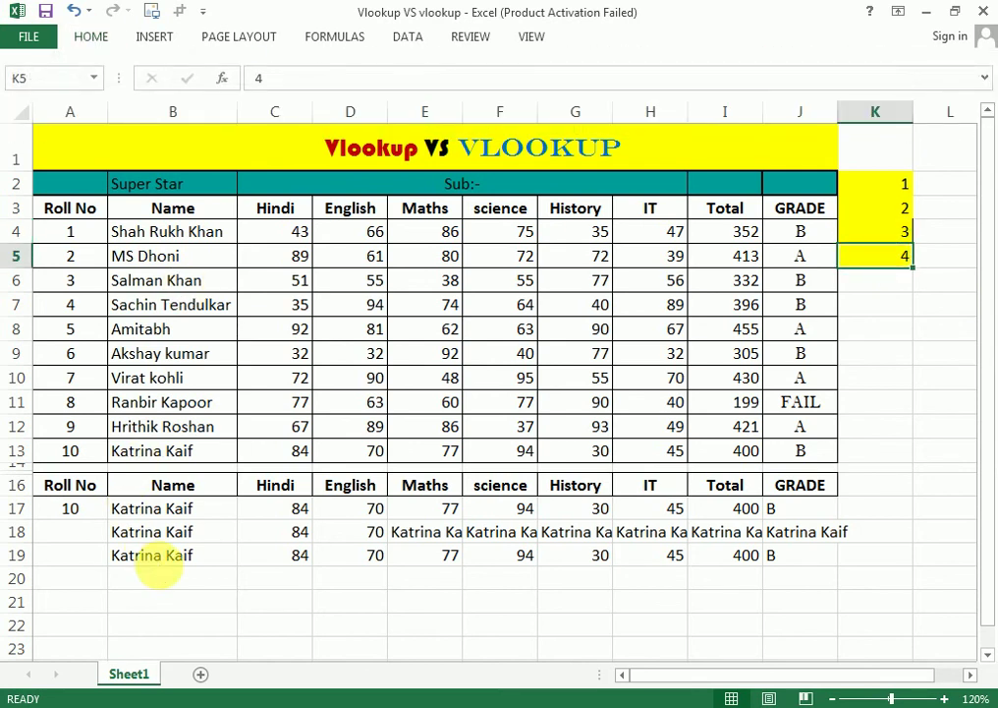
left_click(166, 564)
left_click(182, 585)
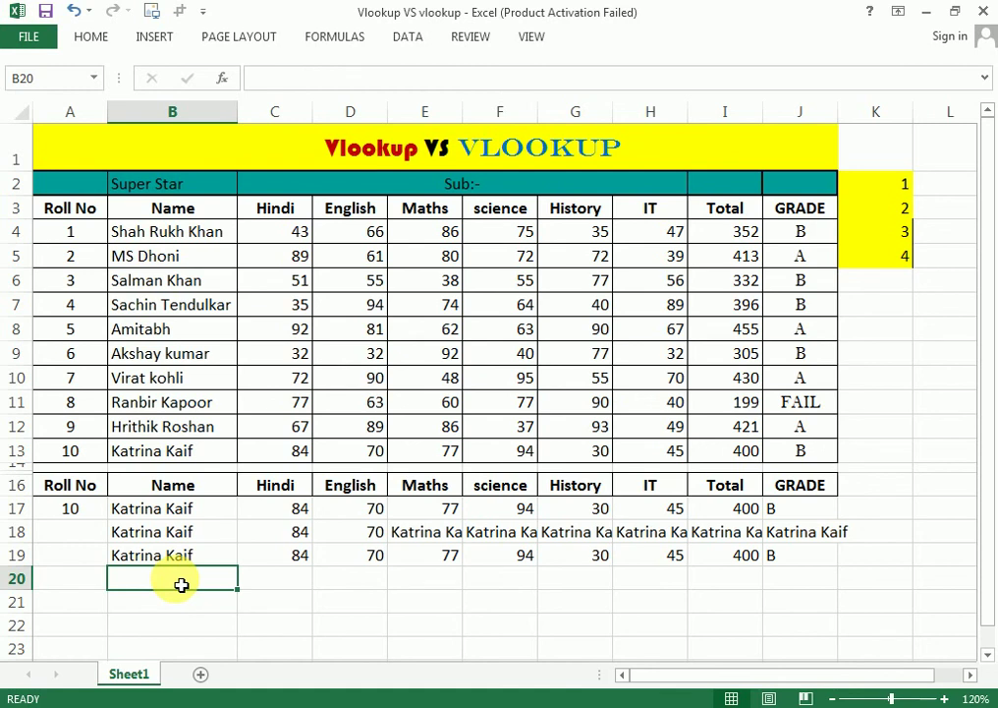
type("=")
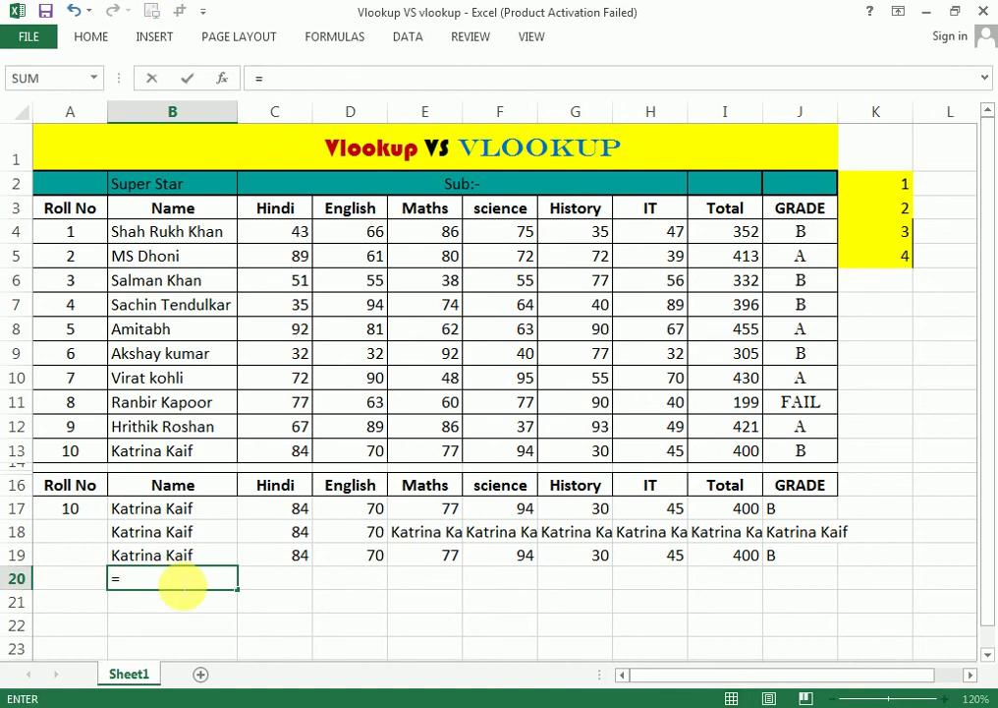
key("Escape")
key("Down")
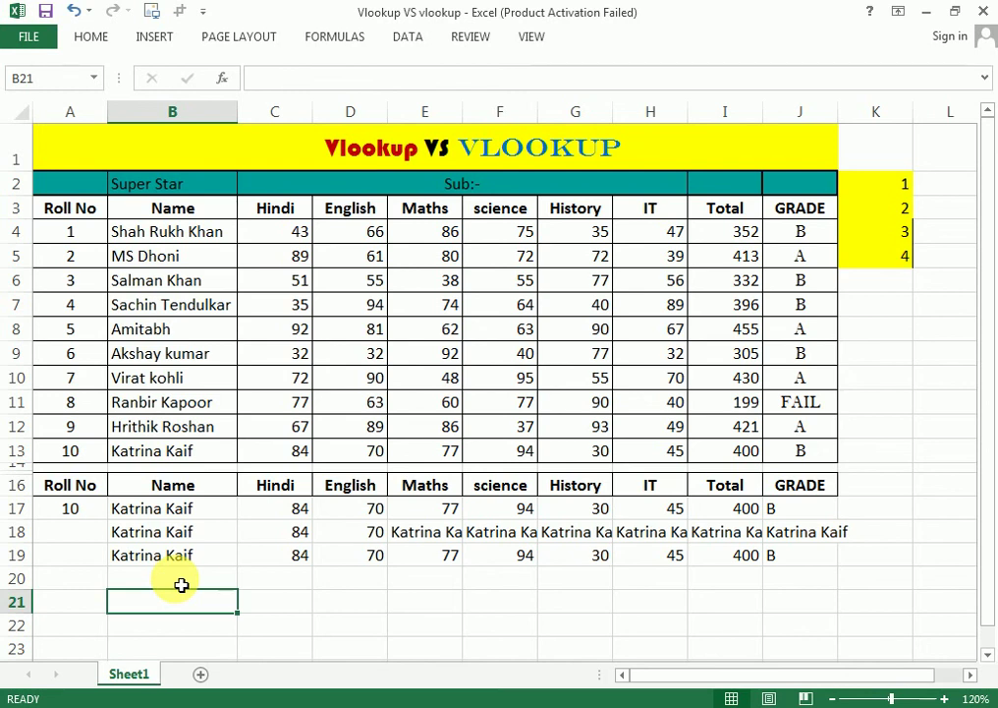
type("=")
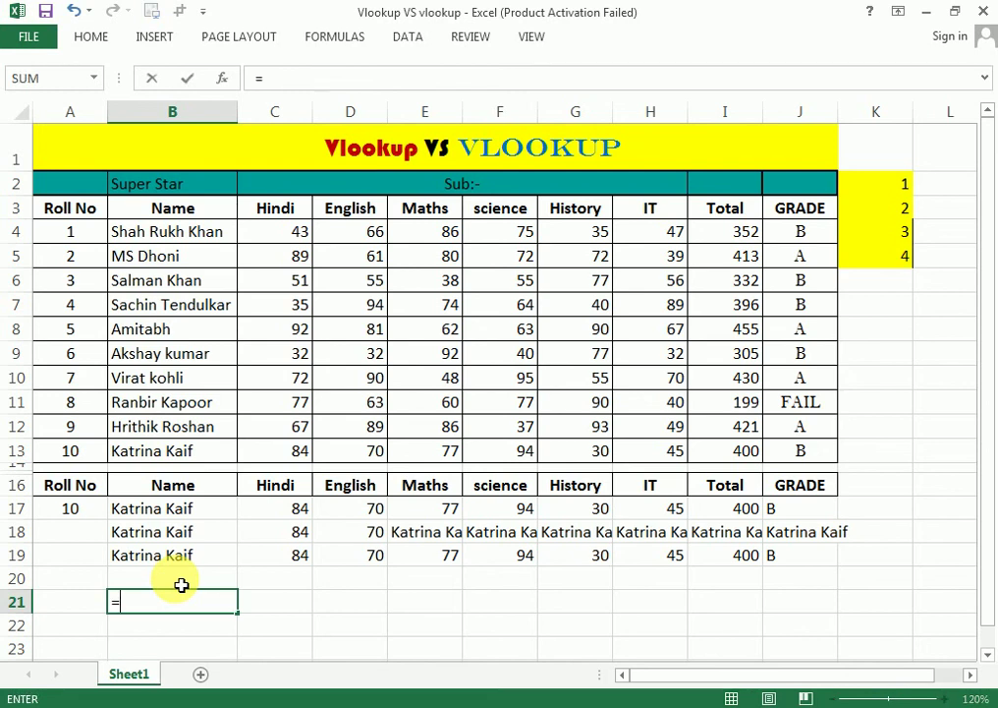
type("col")
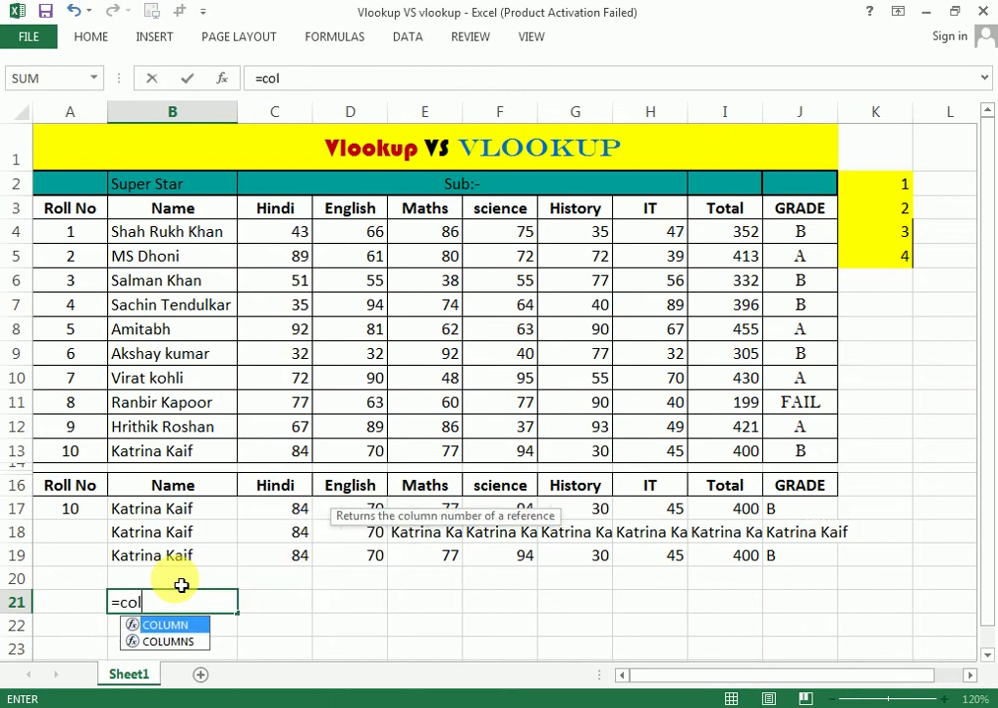
key("Tab")
left_click(174, 218)
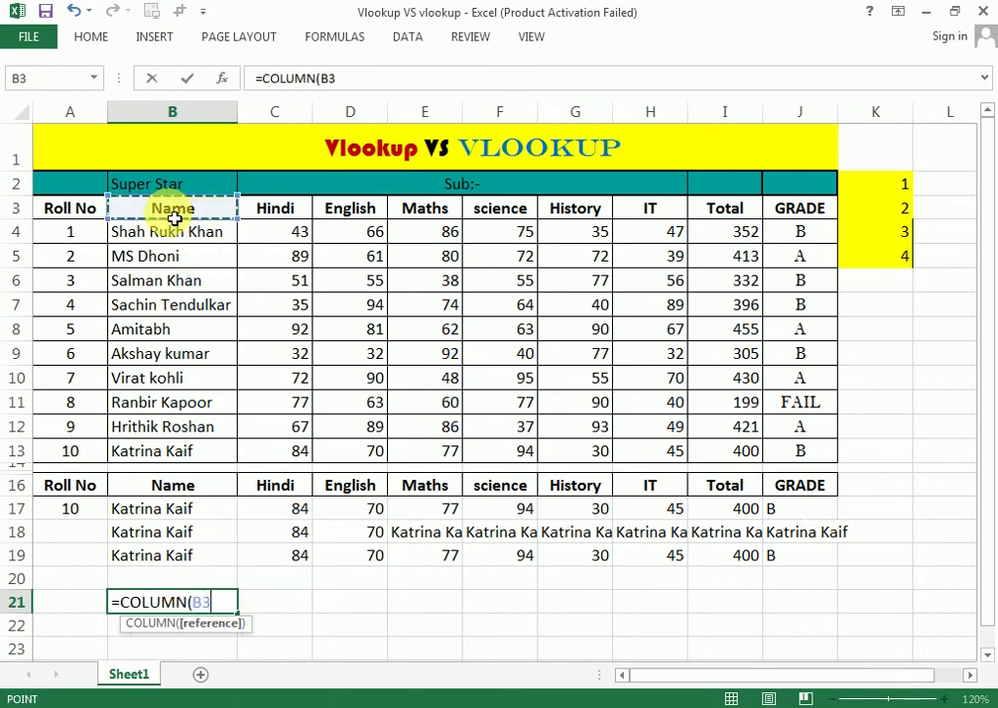
key("Return")
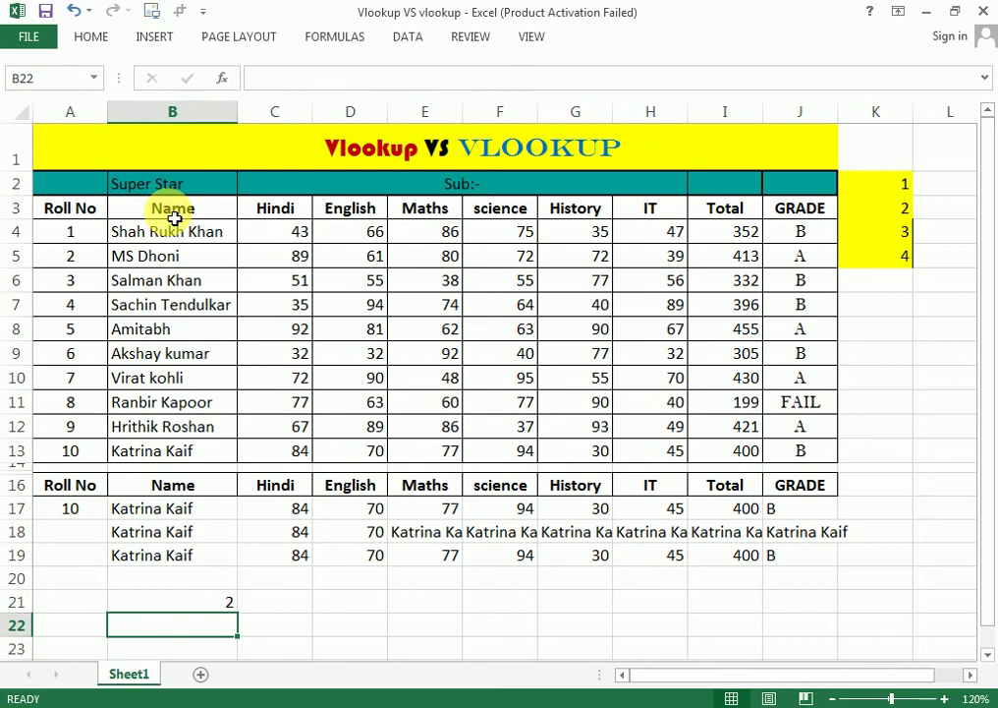
left_click(206, 606)
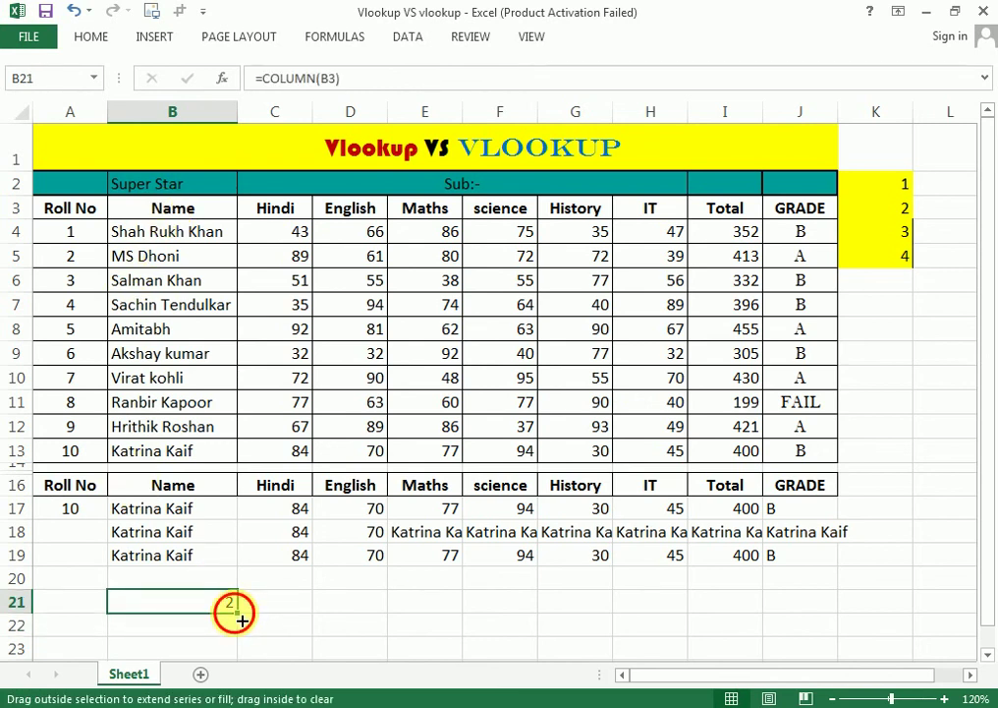
left_click_drag(241, 620, 786, 604)
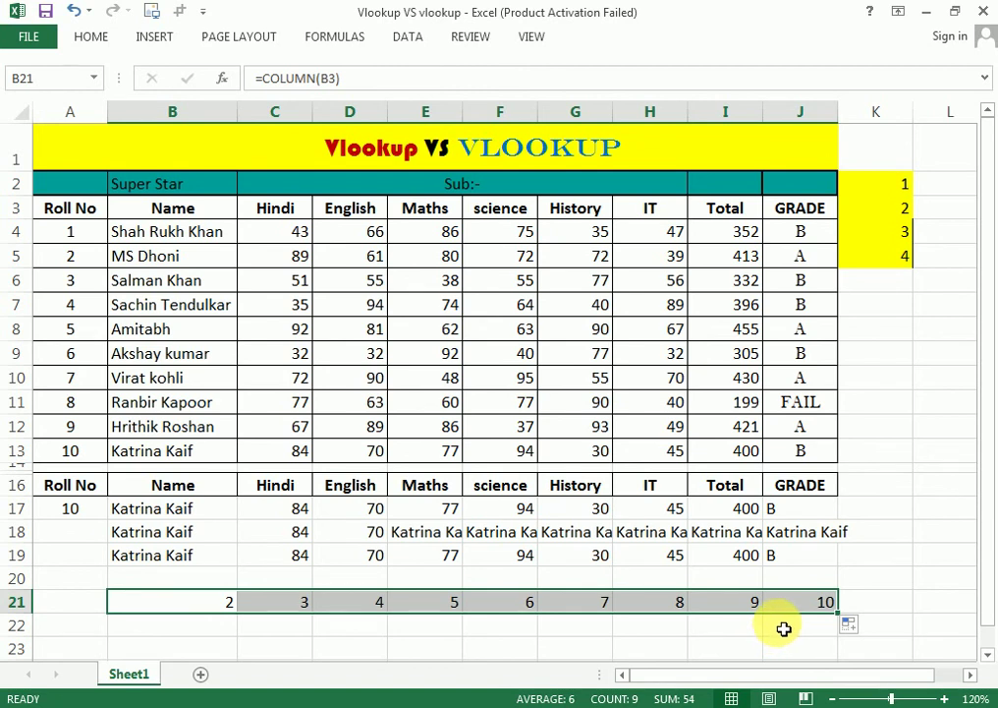
key("Delete")
Step: Start a VLOOKUP in B20 using $A$17 and table $A$3:$J$13
left_click(169, 586)
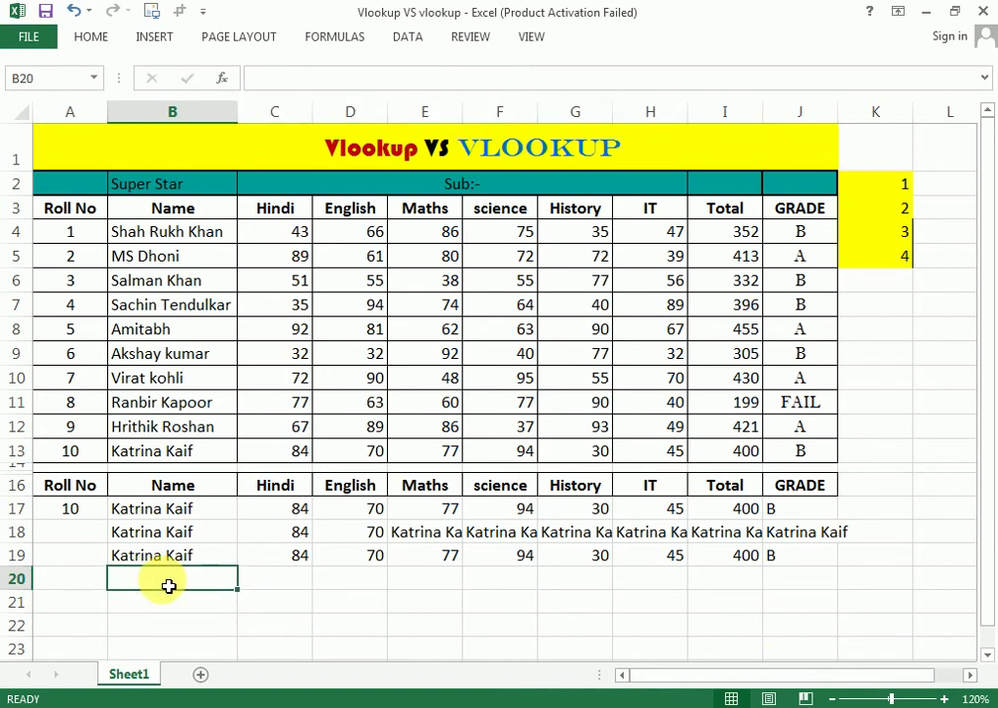
type("=")
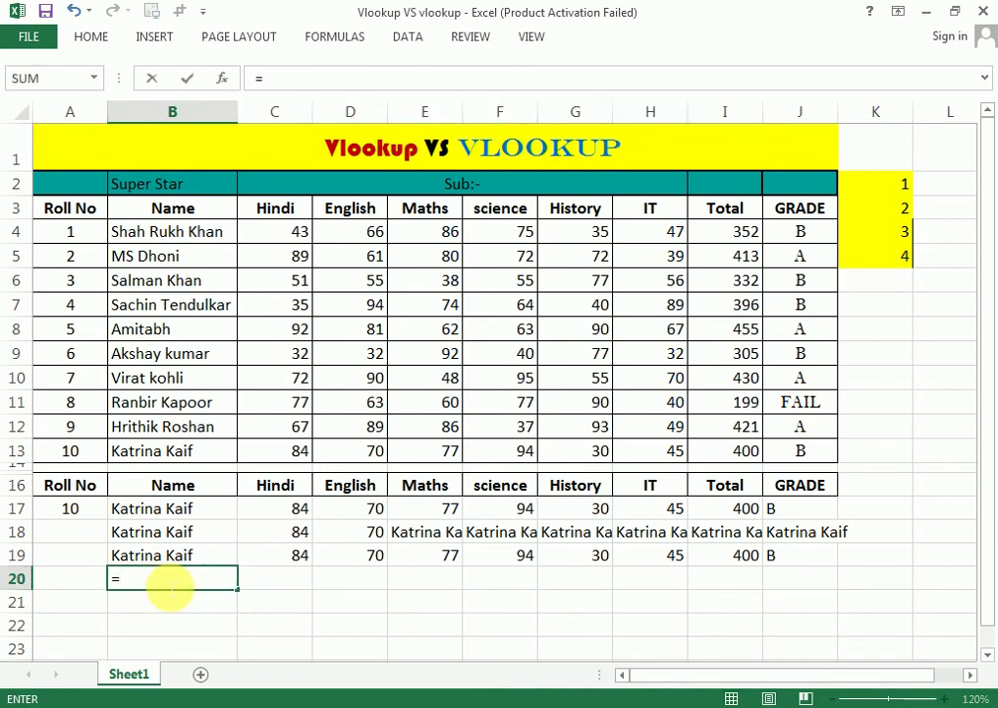
type("vl")
key("Tab")
key("Up")
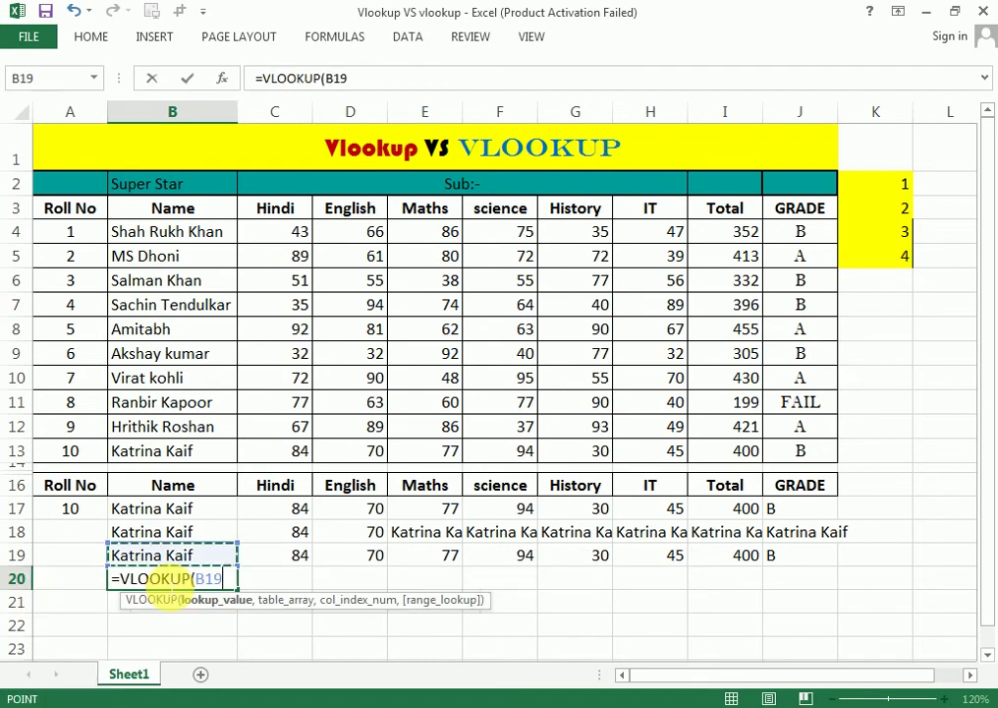
key("Up")
key("Up")
key("Left")
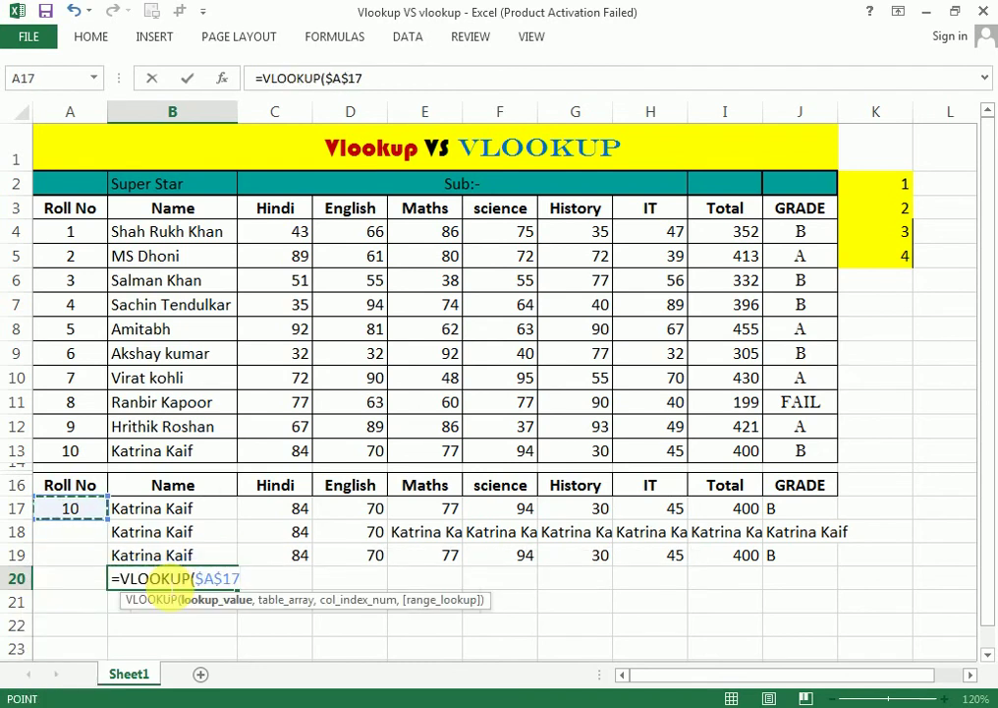
type(",")
key("Up")
key("Up")
key("Up")
key("Up")
key("Up")
key("Left")
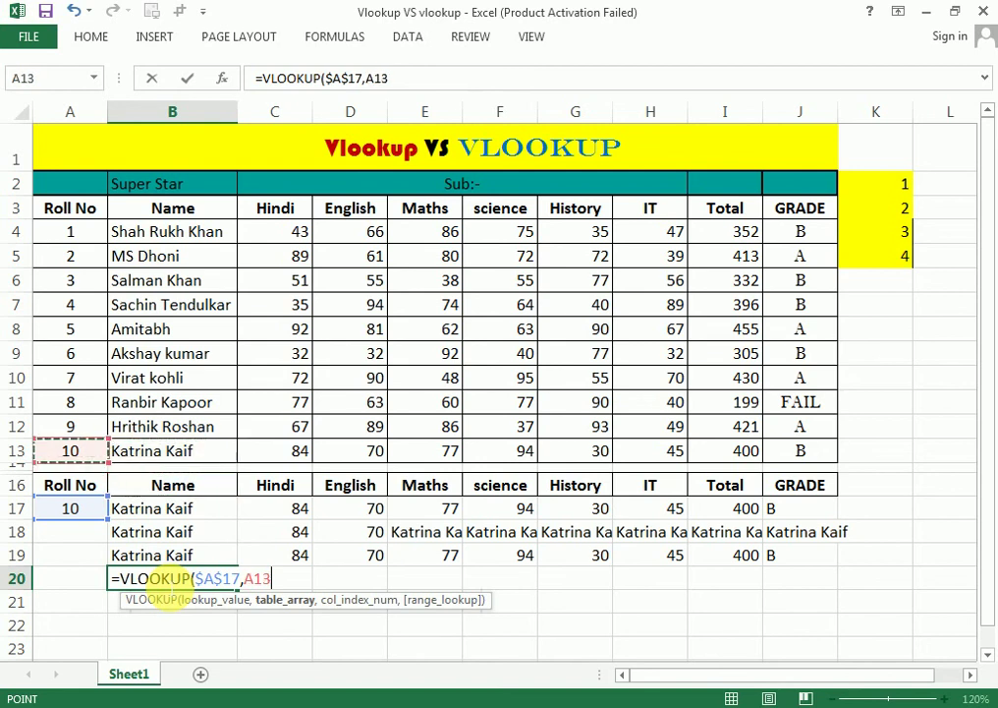
key("ctrl+shift+Up")
key("shift+Right")
key("shift+Right")
key("shift+Right")
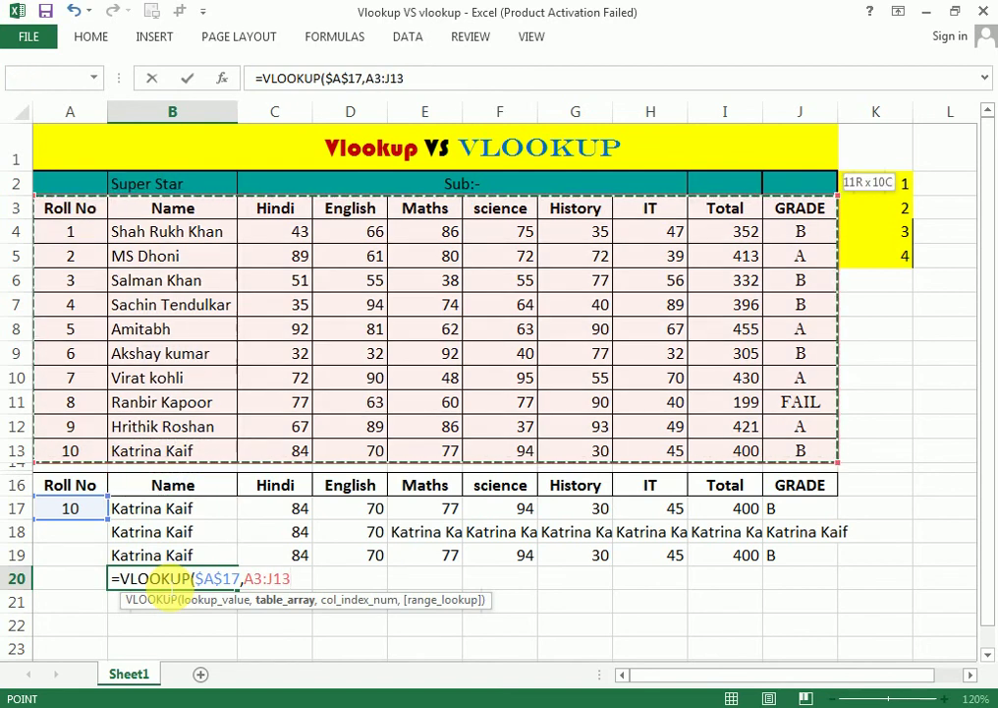
key("F4")
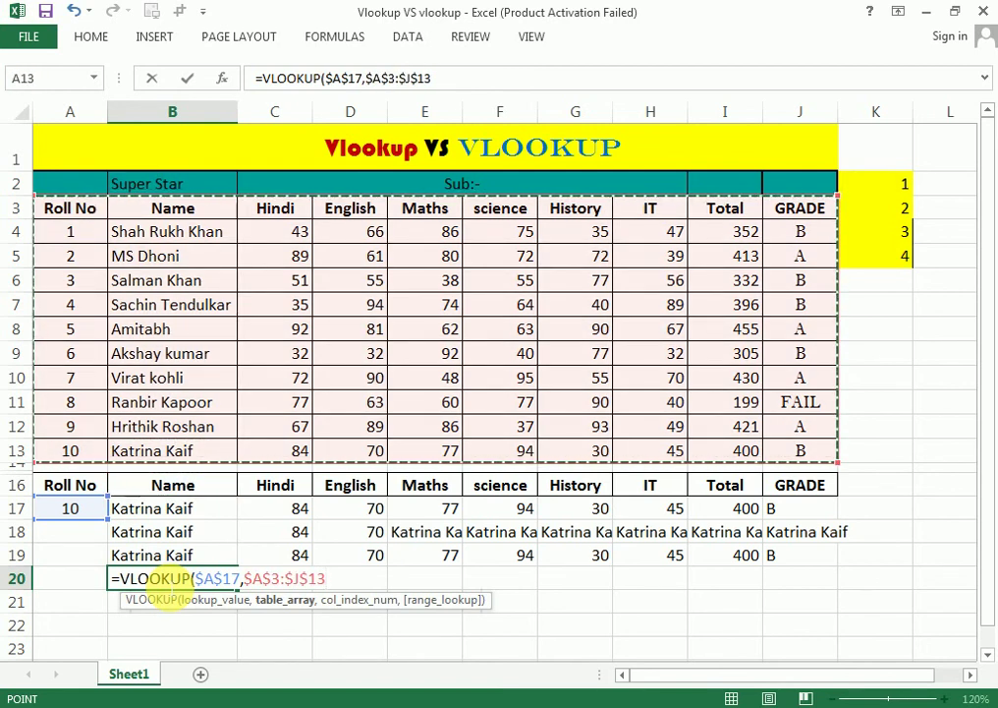
Step: Finish B20 with column index COLUMN(B3) and exact match 0, returning Katrina Kaif
type(",")
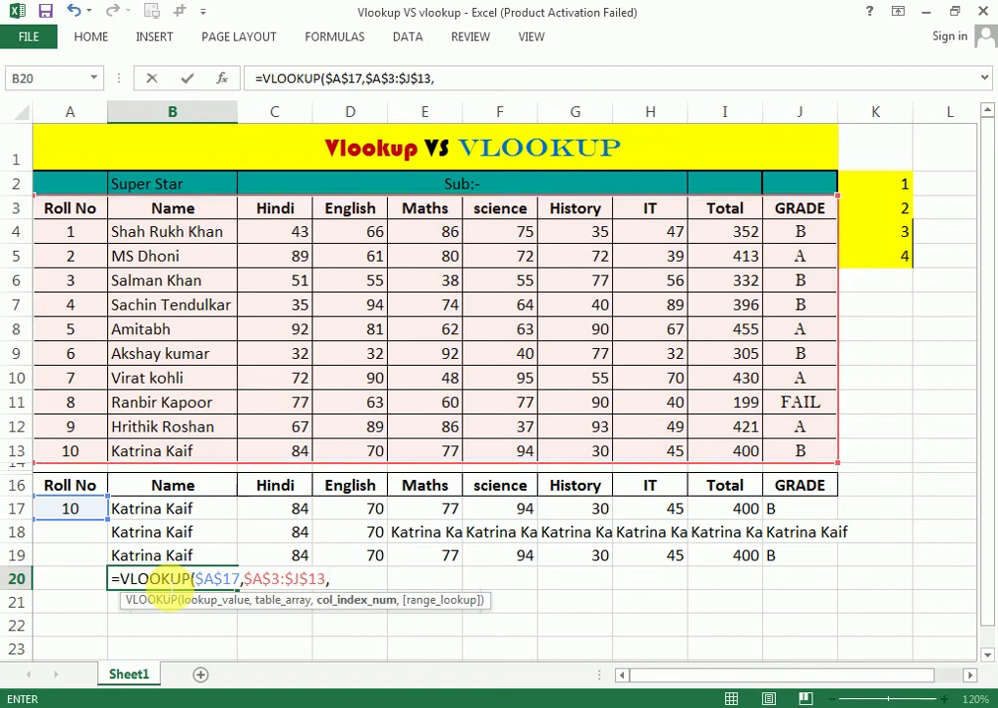
type("co")
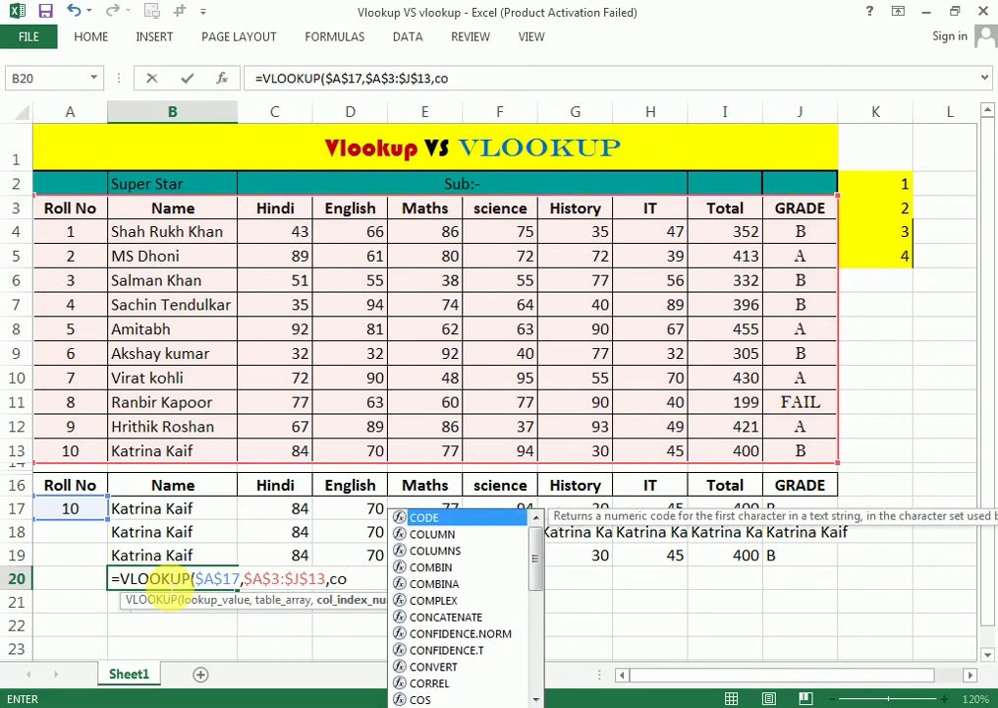
type("l")
key("Tab")
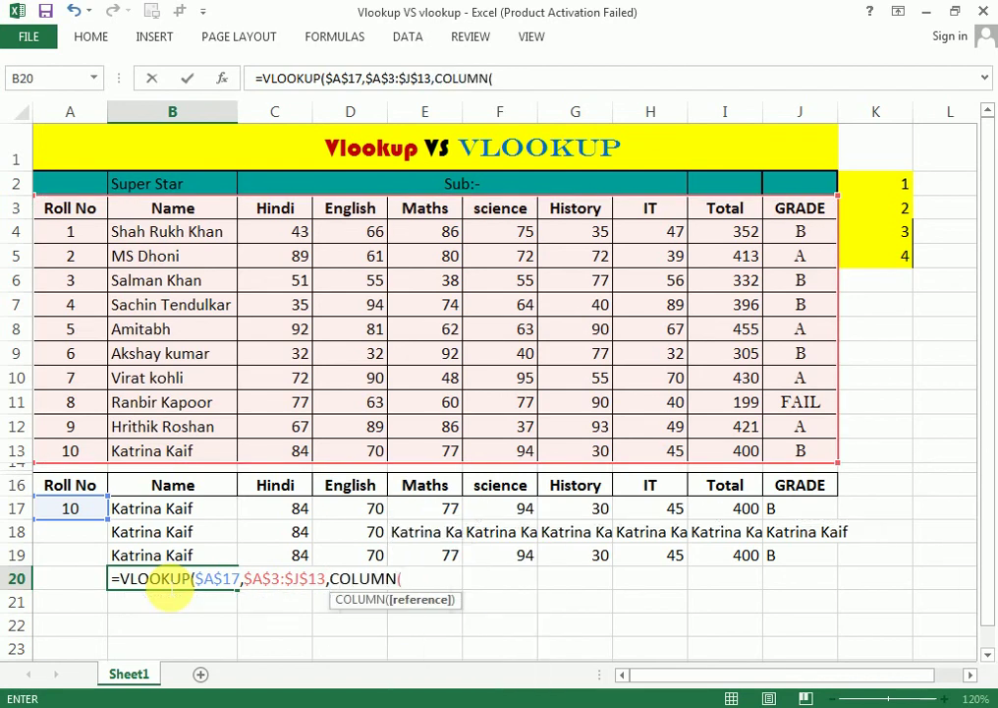
left_click(179, 218)
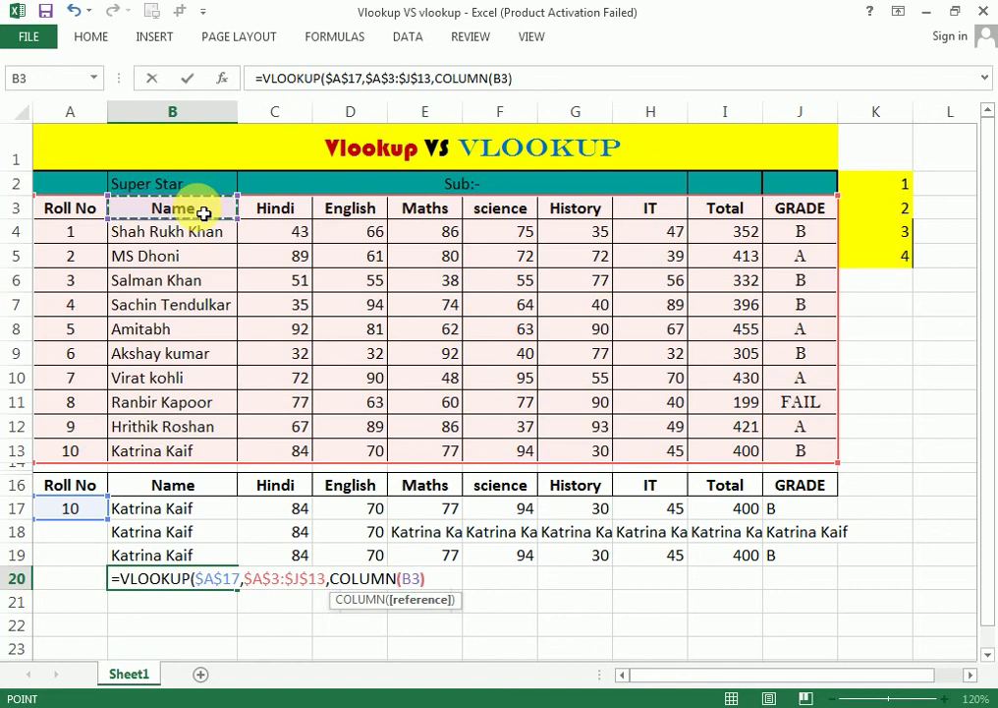
type(",")
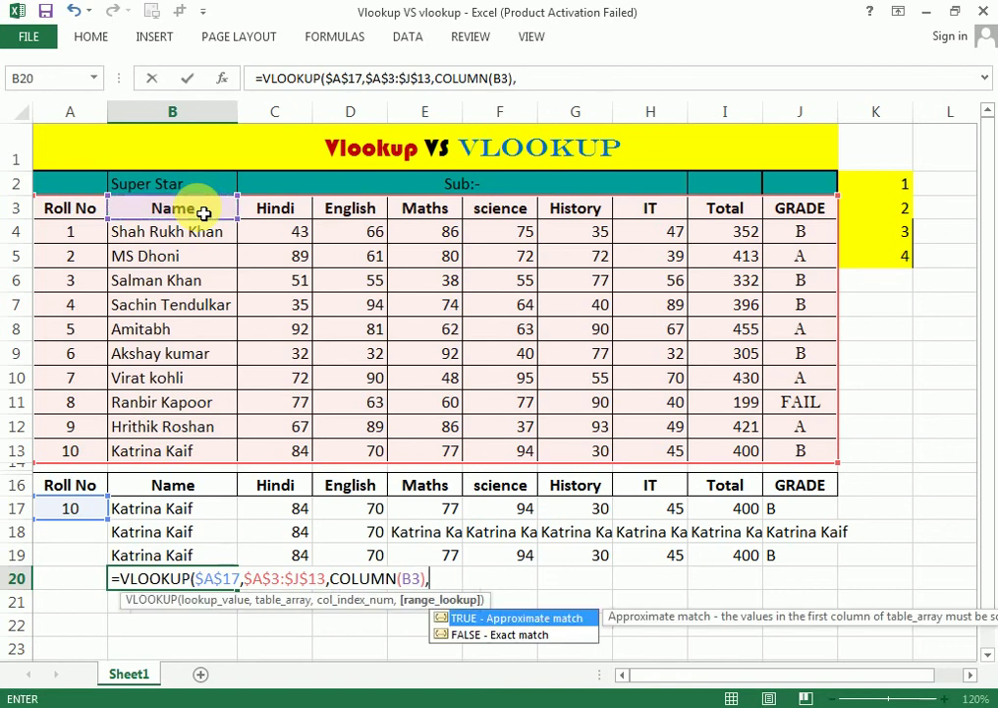
type(")")
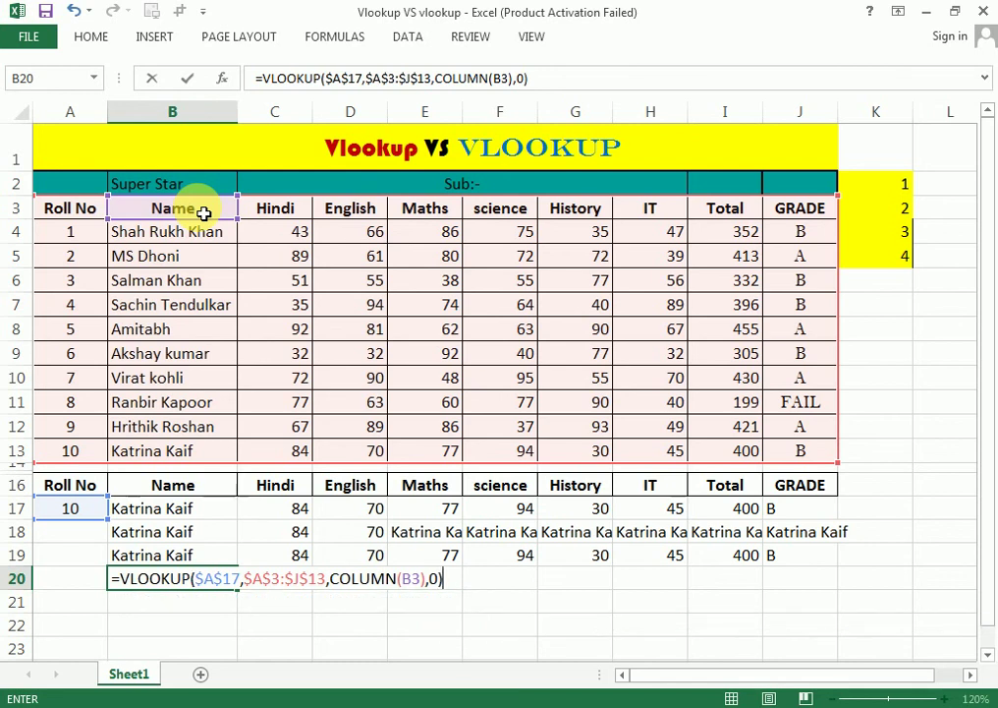
key("Return")
left_click(223, 583)
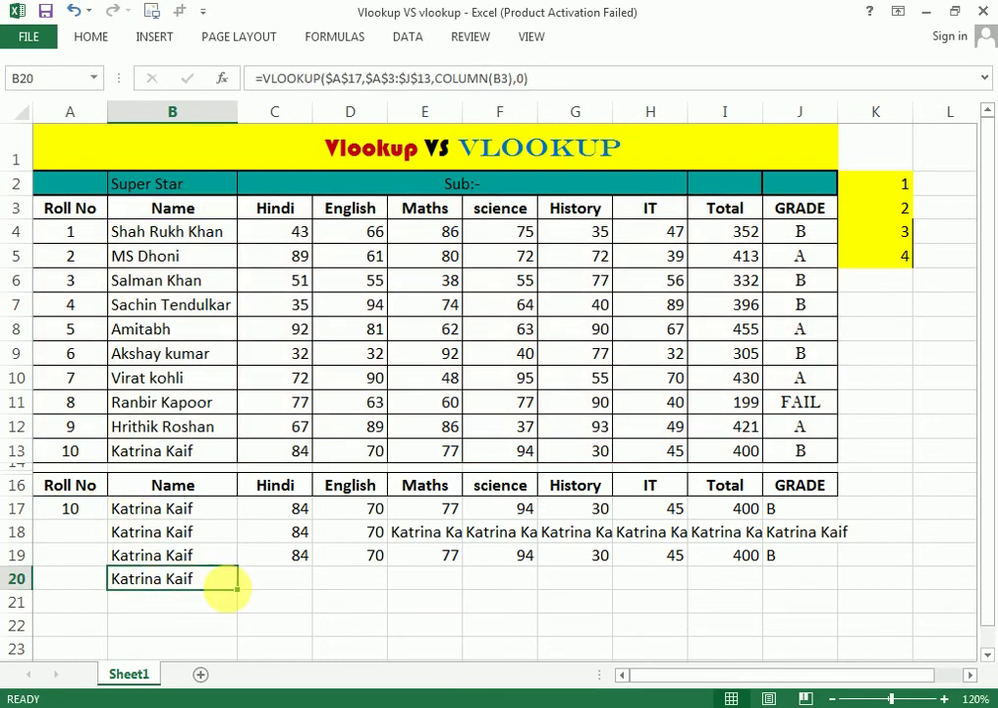
Step: Fill B20's COLUMN-based lookup right to J20, returning 84 through total 400 and grade B
left_click_drag(245, 598, 817, 587)
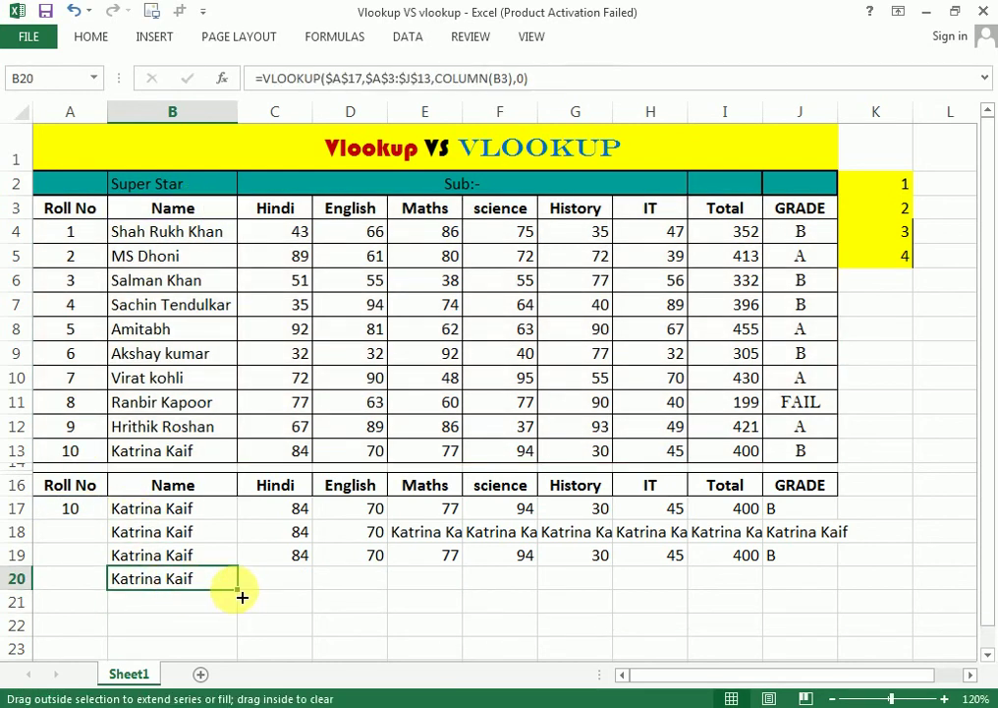
left_click(530, 625)
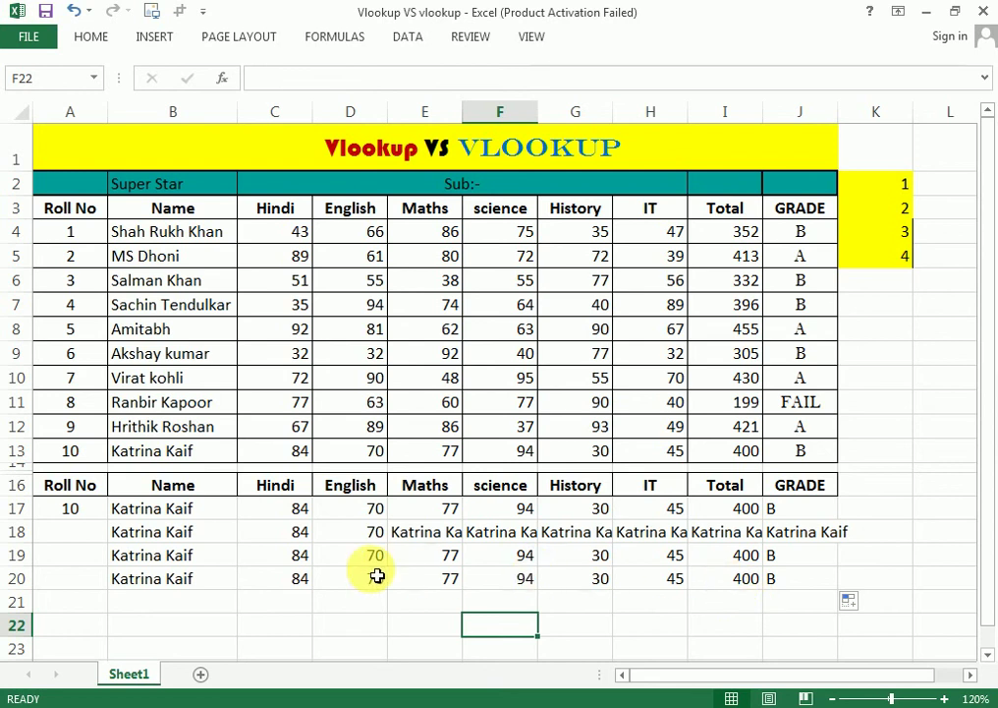
left_click(185, 584)
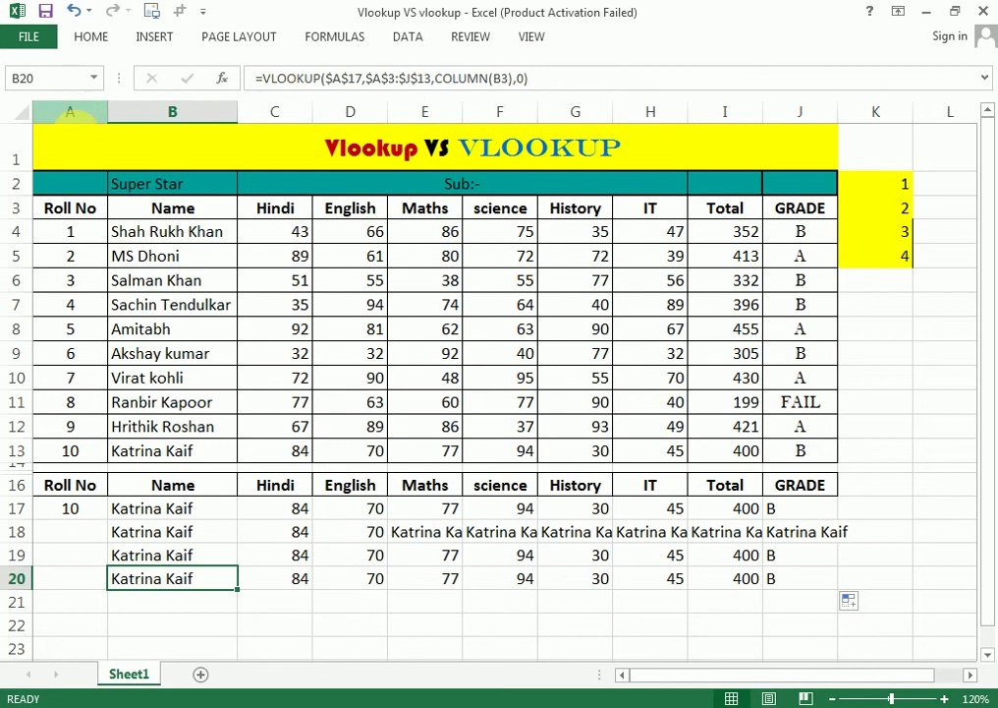
left_click(70, 111)
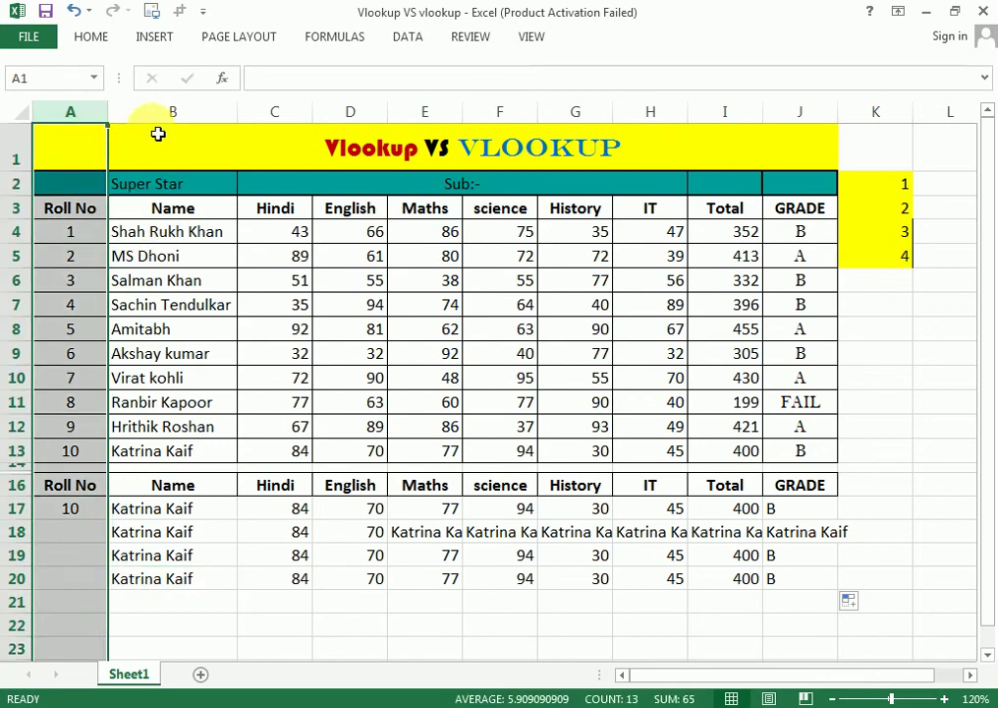
Step: Insert a blank column A, which shifts row 20's lookup results out of place
left_click(157, 133)
key("ctrl+space")
left_click(306, 127)
key("ctrl+space")
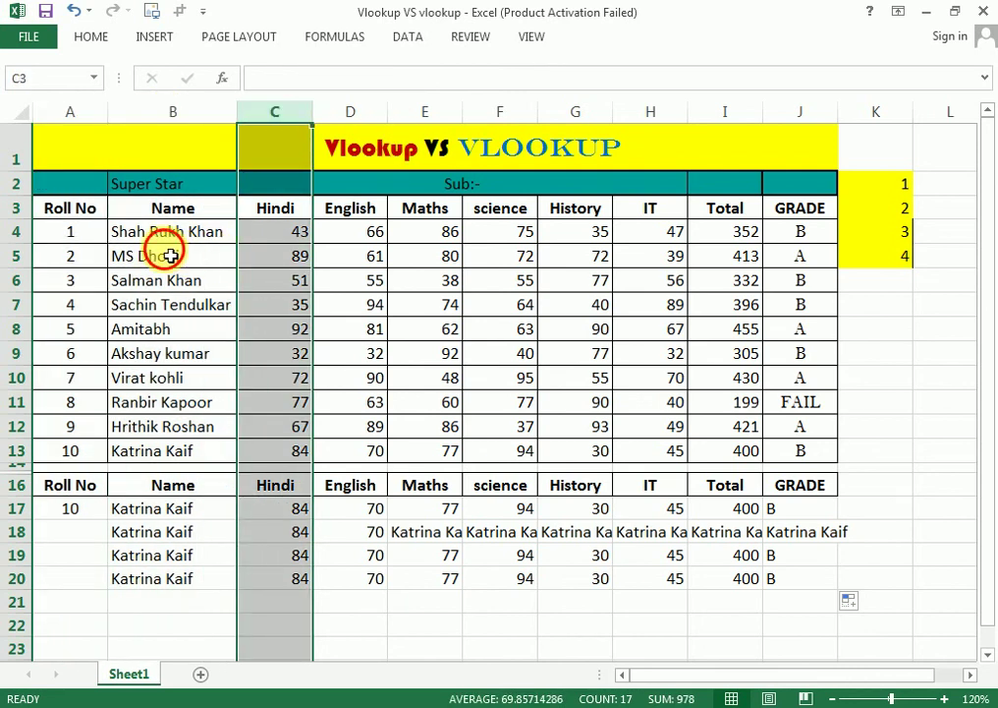
left_click(170, 255)
left_click(84, 115)
right_click(84, 115)
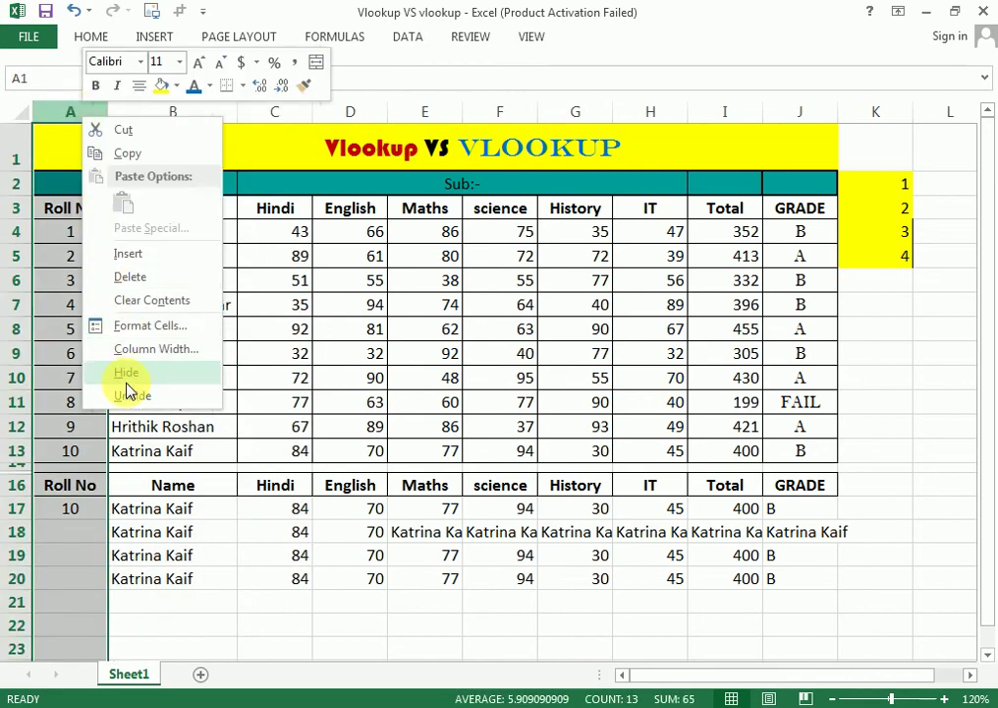
left_click(128, 253)
left_click(171, 279)
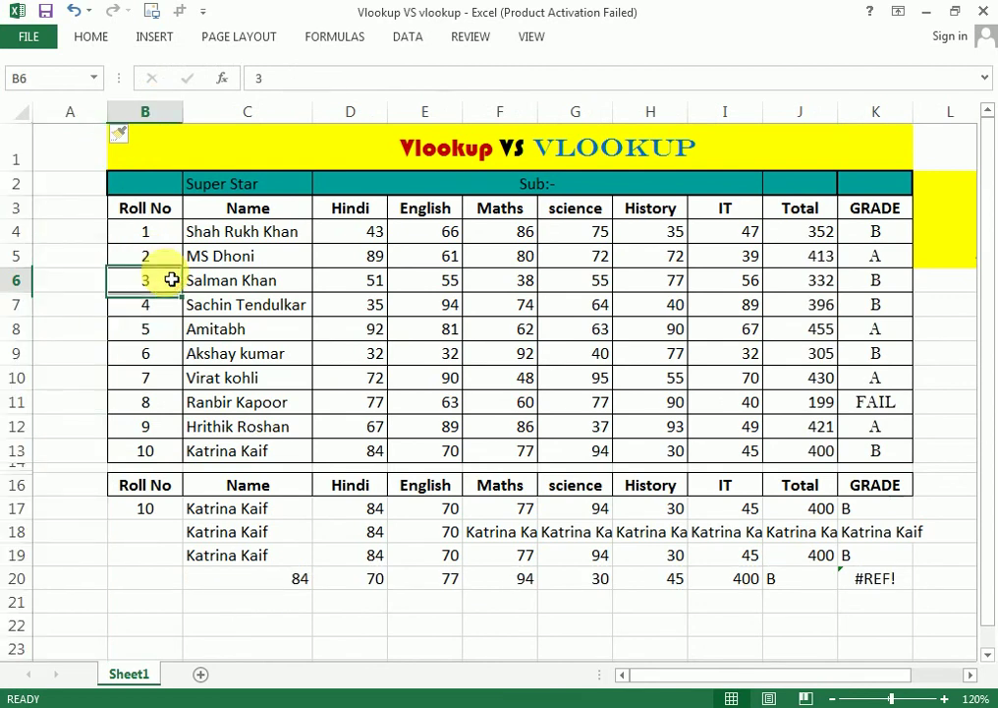
left_click(287, 580)
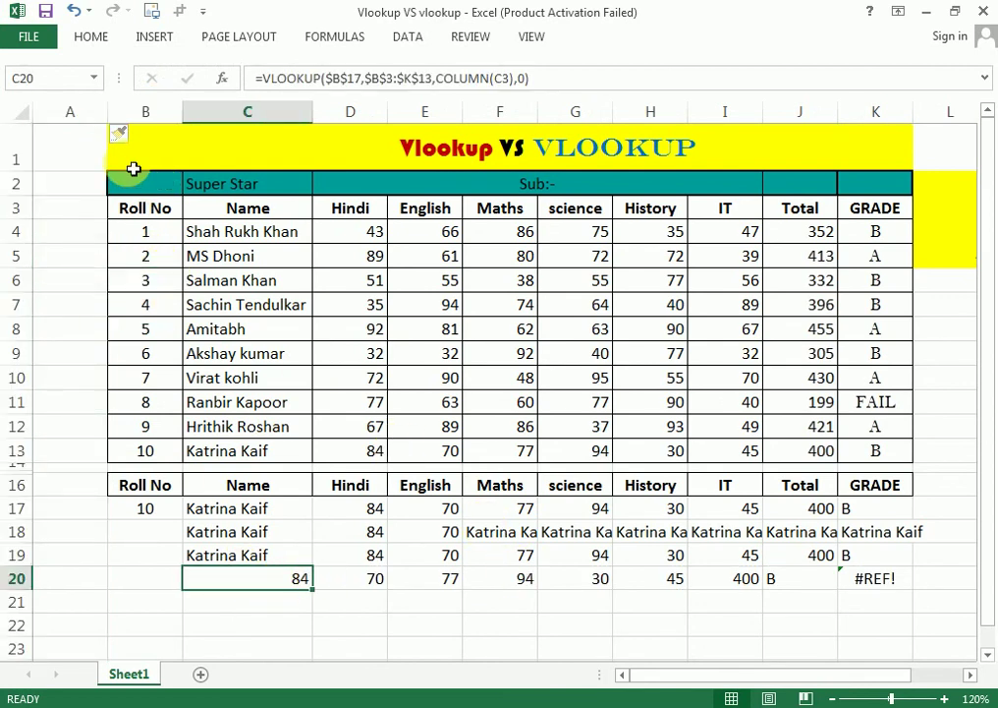
Step: Enter =COLUMN(C3) in C21, returning 3, and inspect C19's VLOOKUP without changing it
left_click(247, 603)
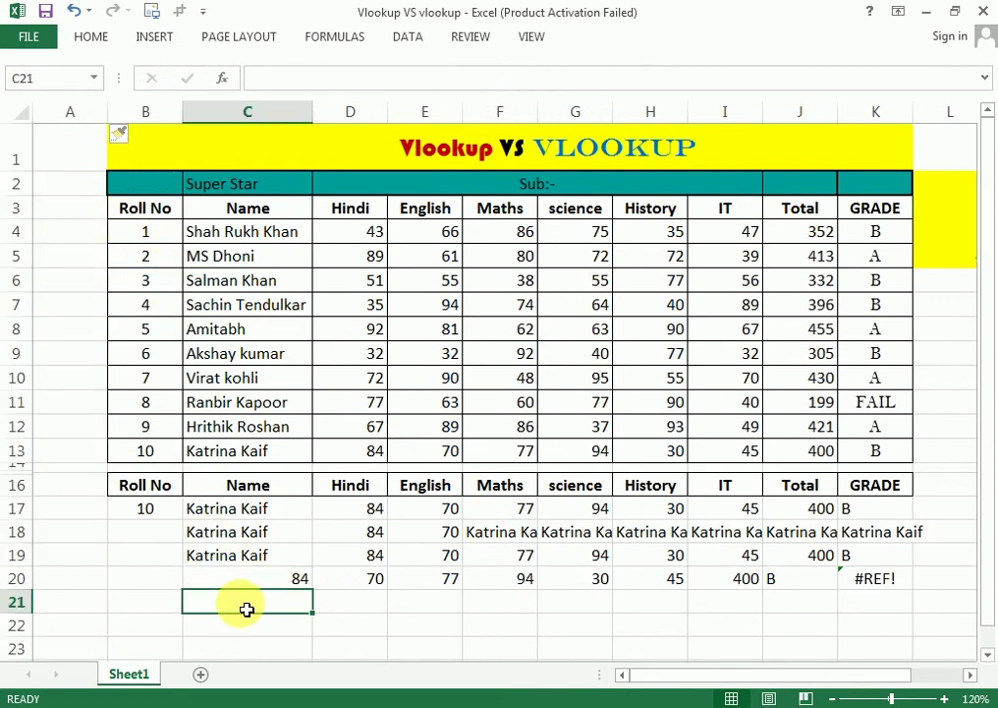
type("=")
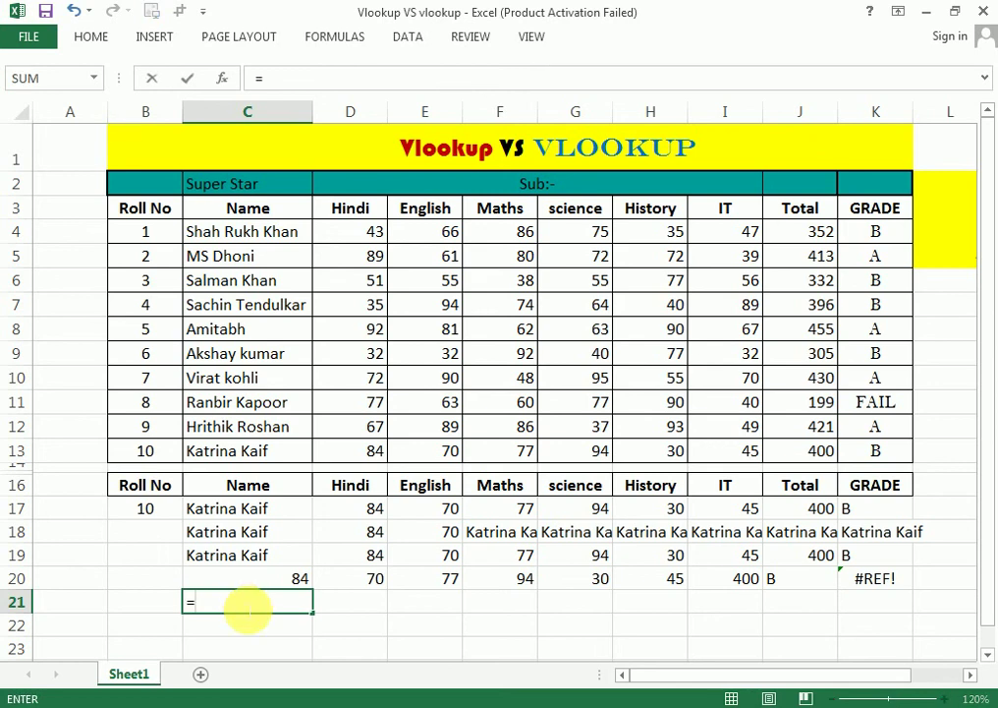
type("col")
key("Tab")
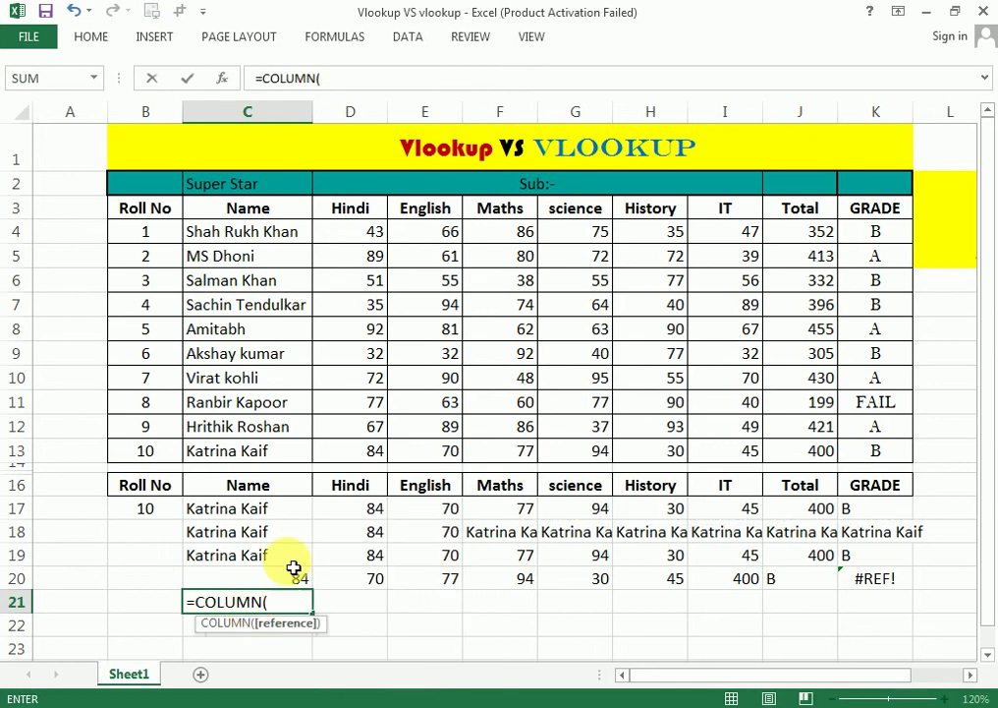
left_click(250, 211)
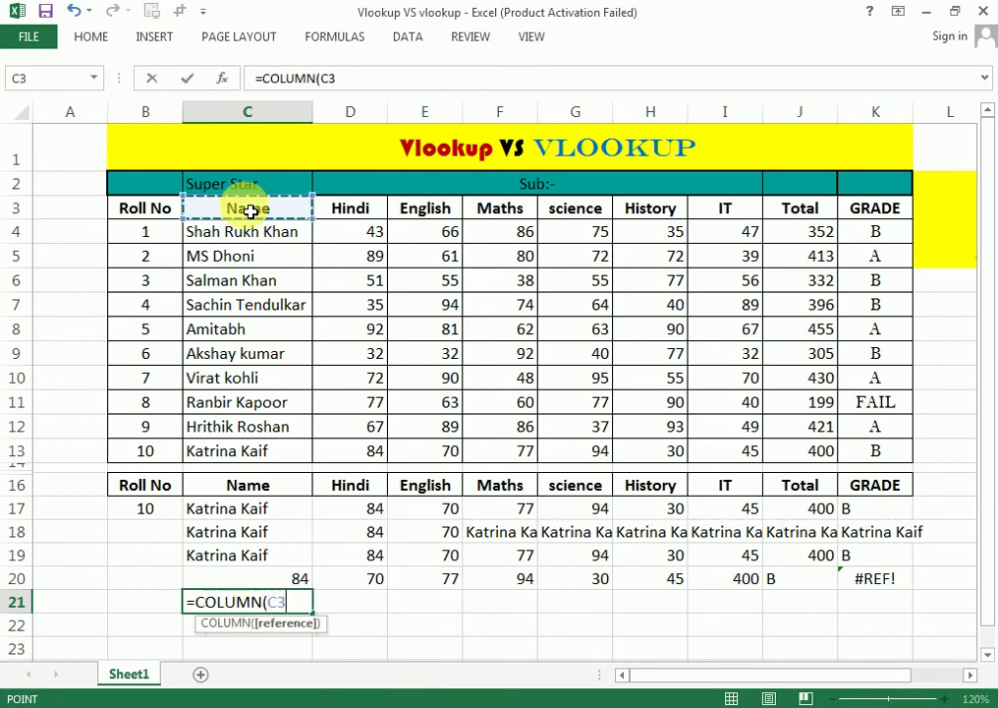
key("Return")
left_click(280, 601)
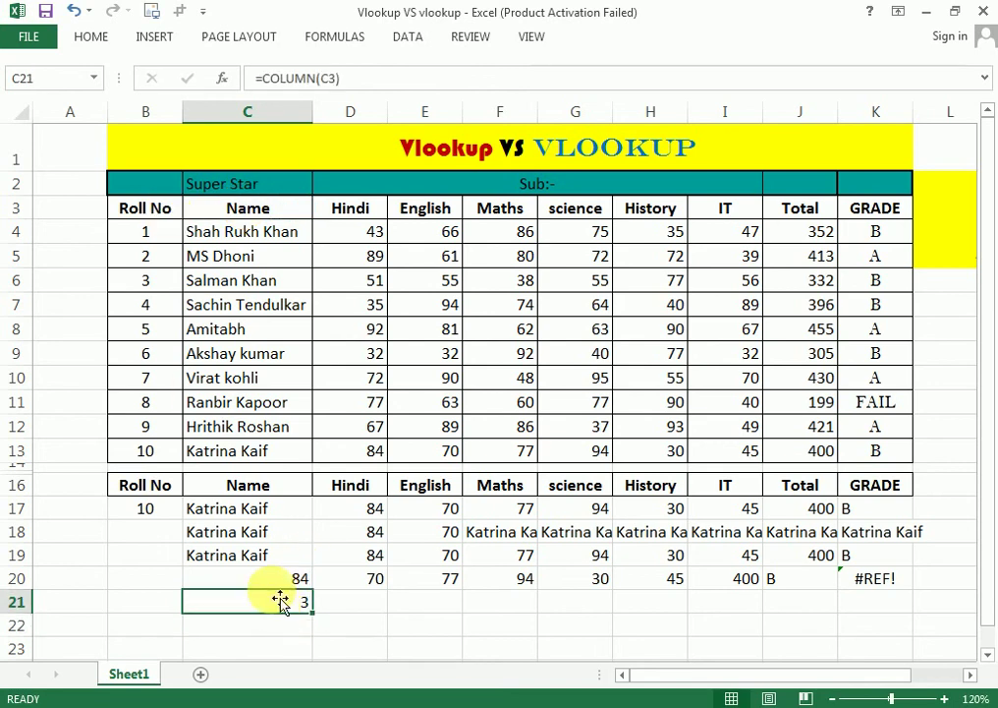
double_click(236, 555)
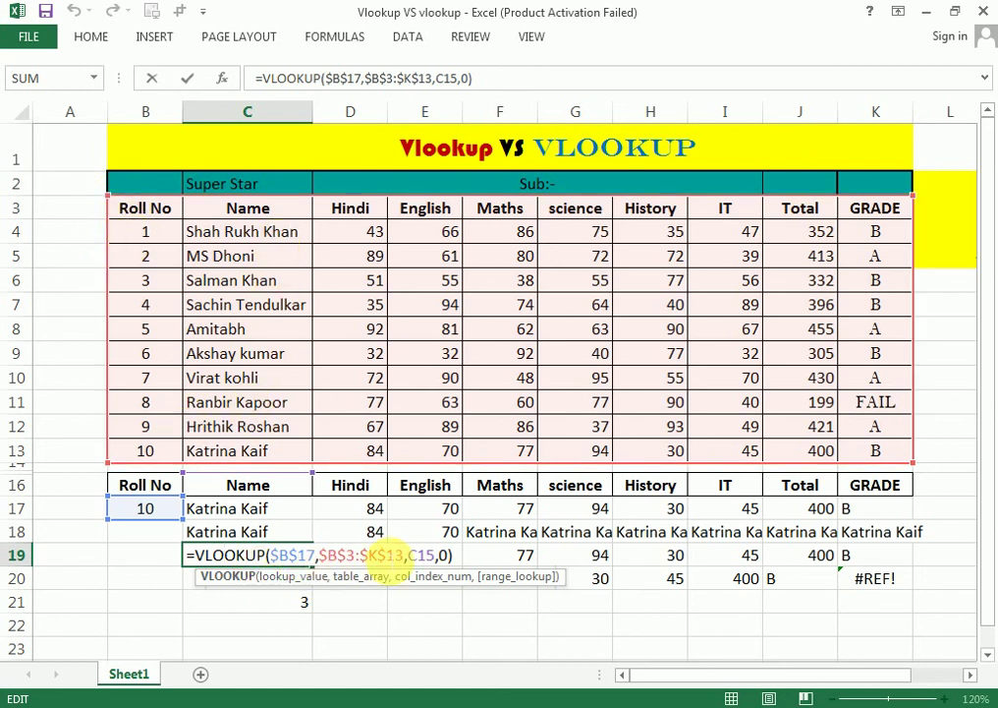
key("Escape")
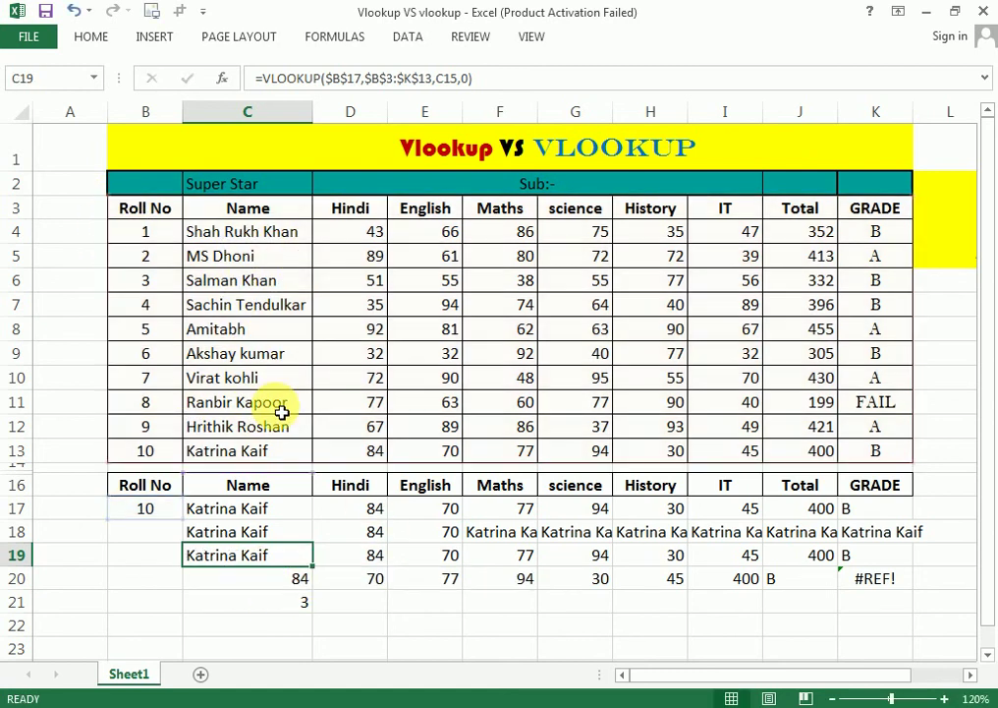
left_click(301, 605)
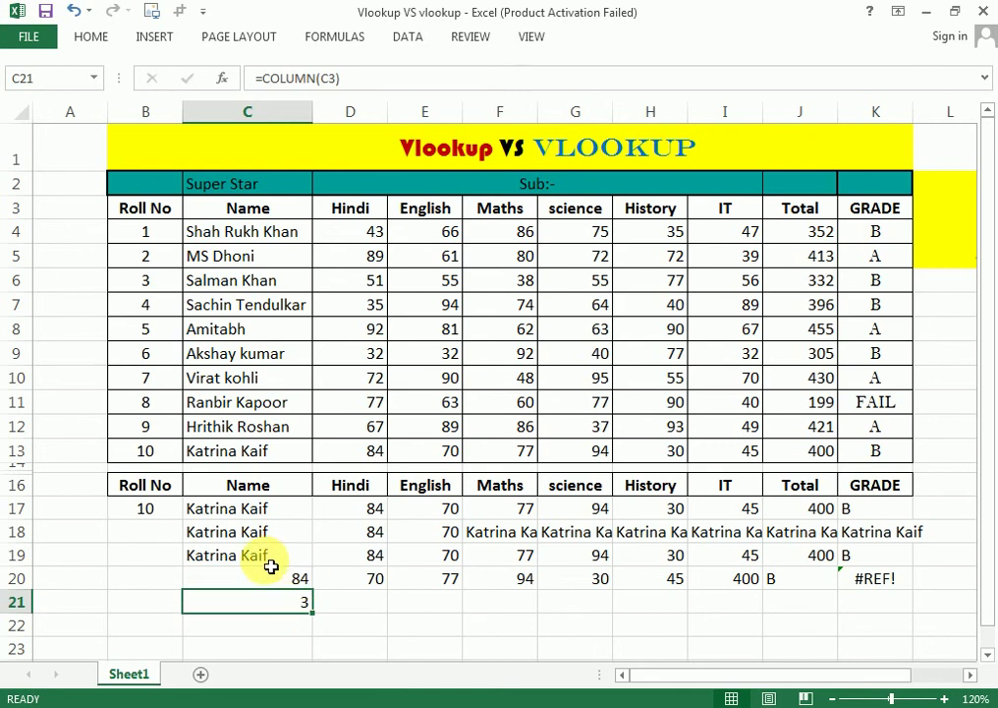
Step: Review C20's lookup, roll 10's row and the empty inserted column A
double_click(307, 585)
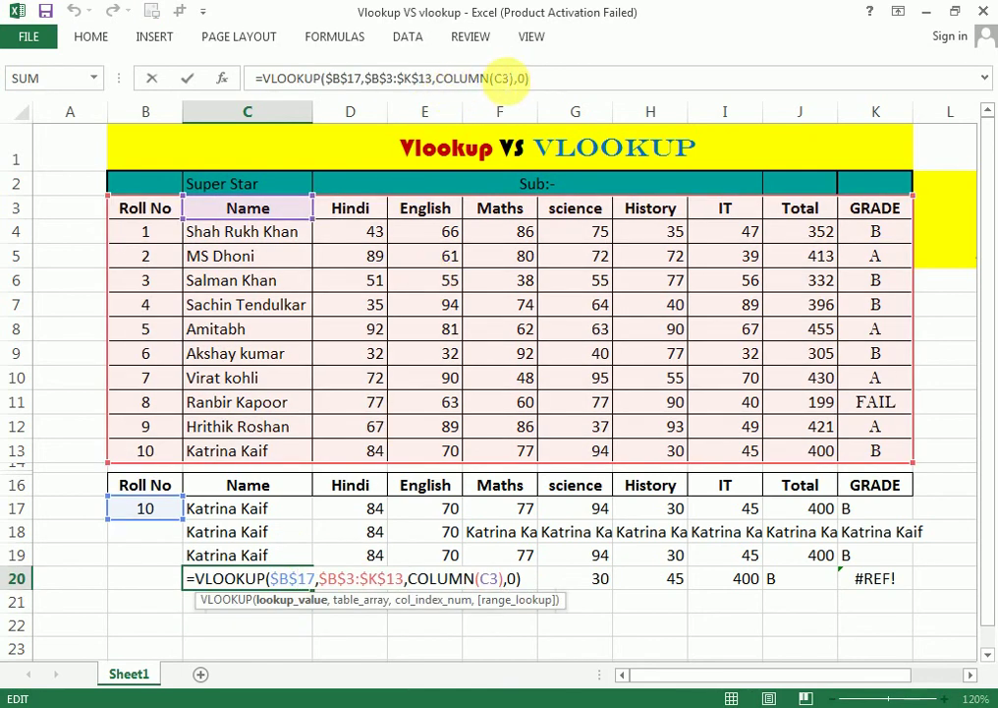
key("Escape")
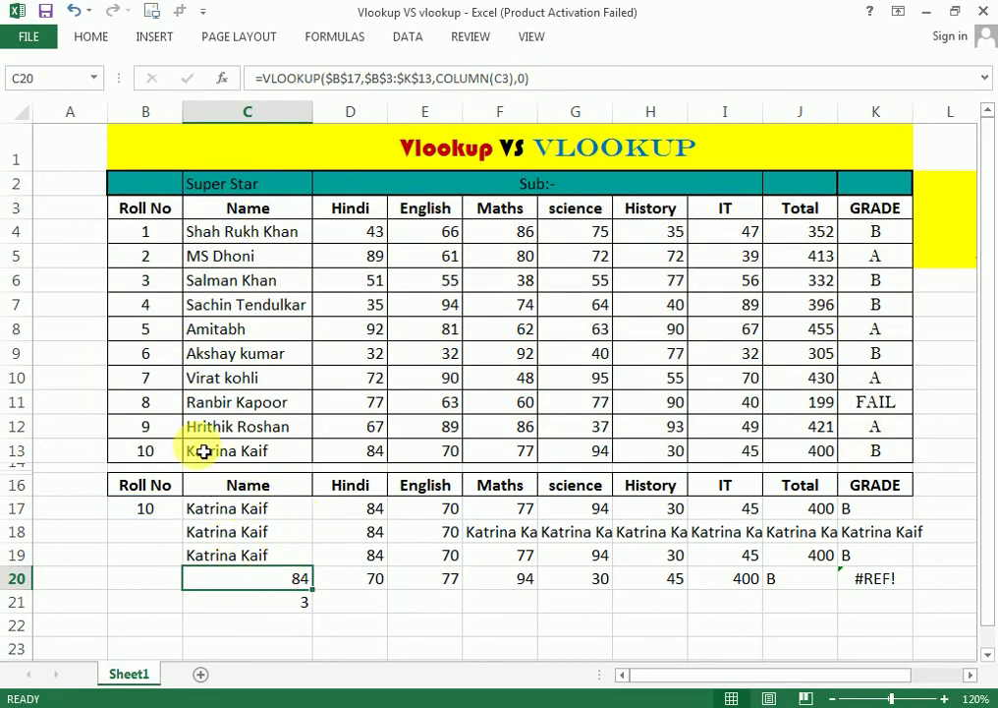
left_click(160, 458)
left_click(384, 458)
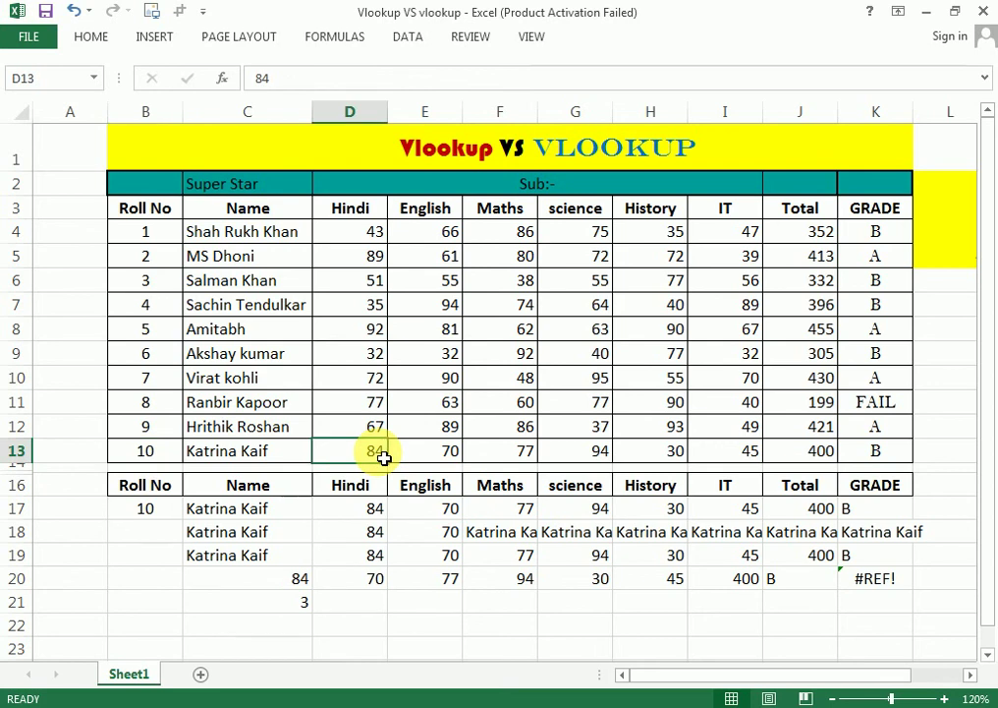
left_click(302, 602)
left_click_drag(76, 151, 74, 496)
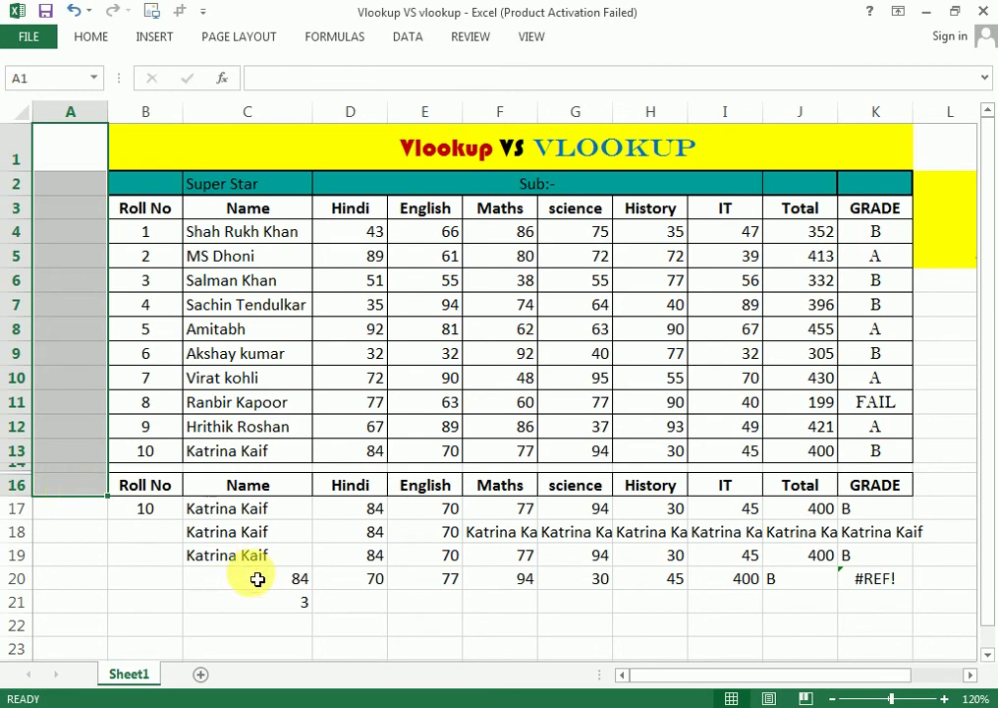
Step: Change C20's index to COLUMN(C3)-1 and fill it right to K20
left_click(287, 582)
double_click(287, 582)
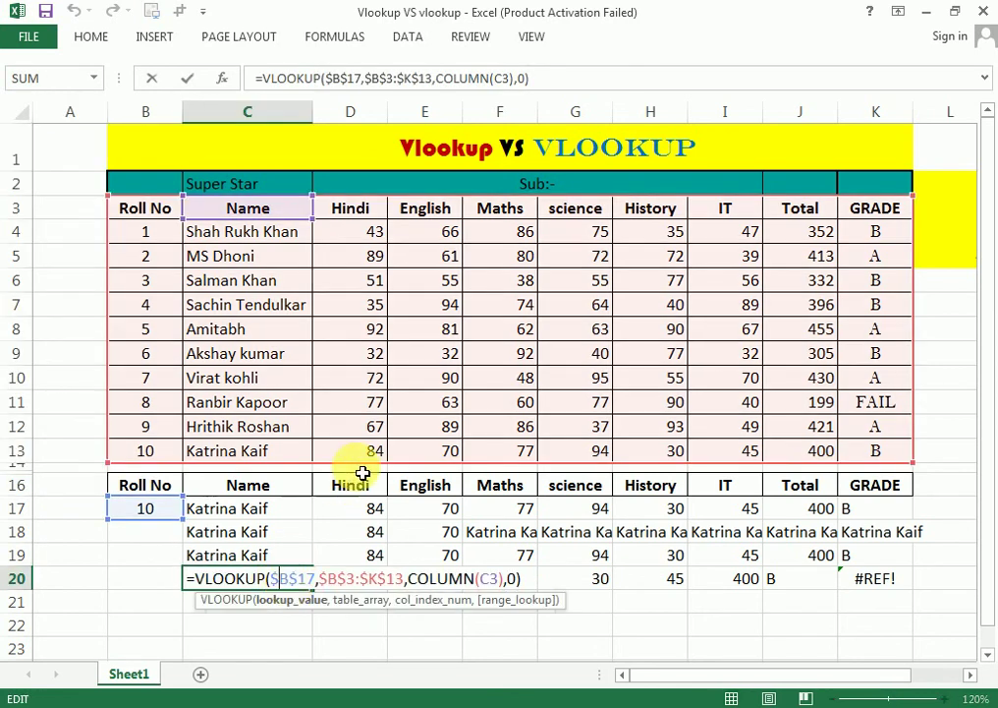
left_click(503, 579)
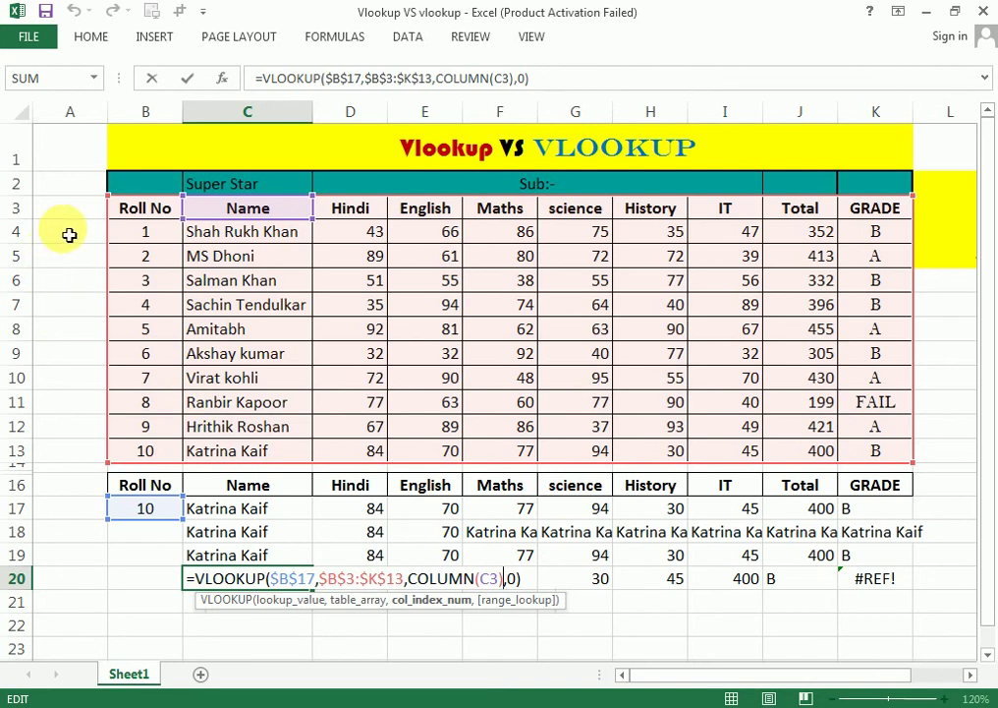
type("-1")
key("Return")
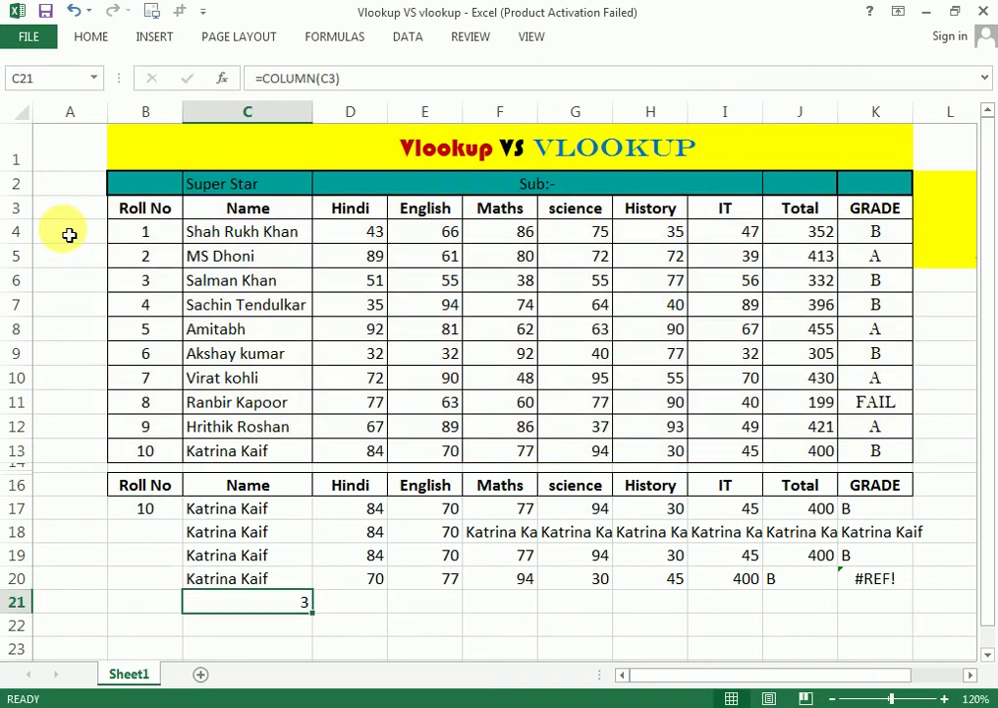
left_click(285, 583)
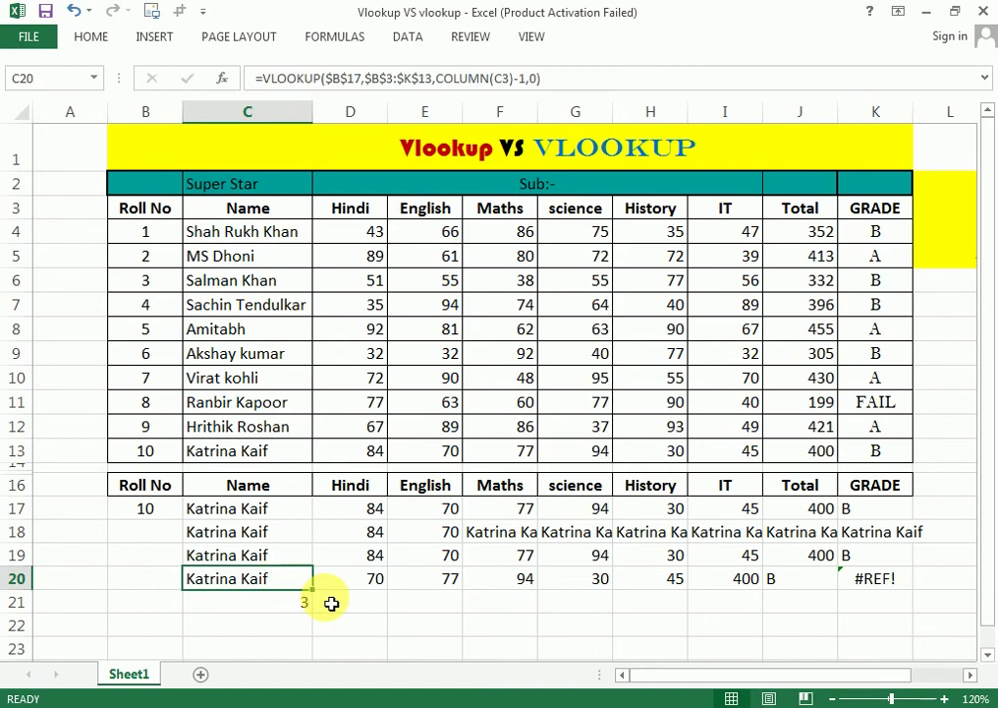
left_click_drag(318, 596, 887, 592)
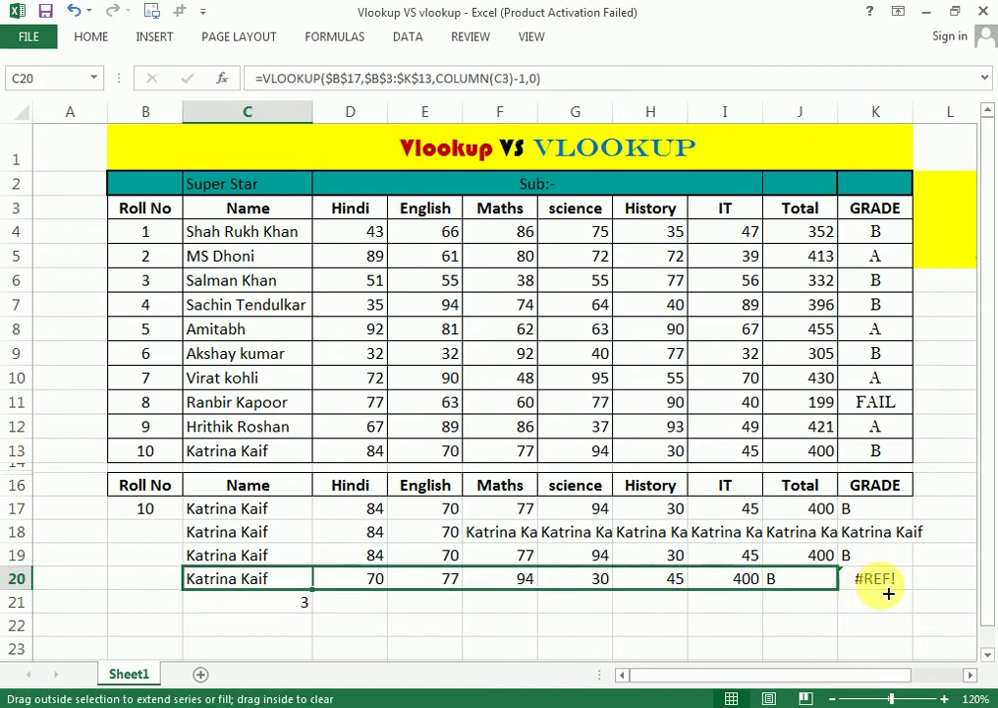
left_click(727, 625)
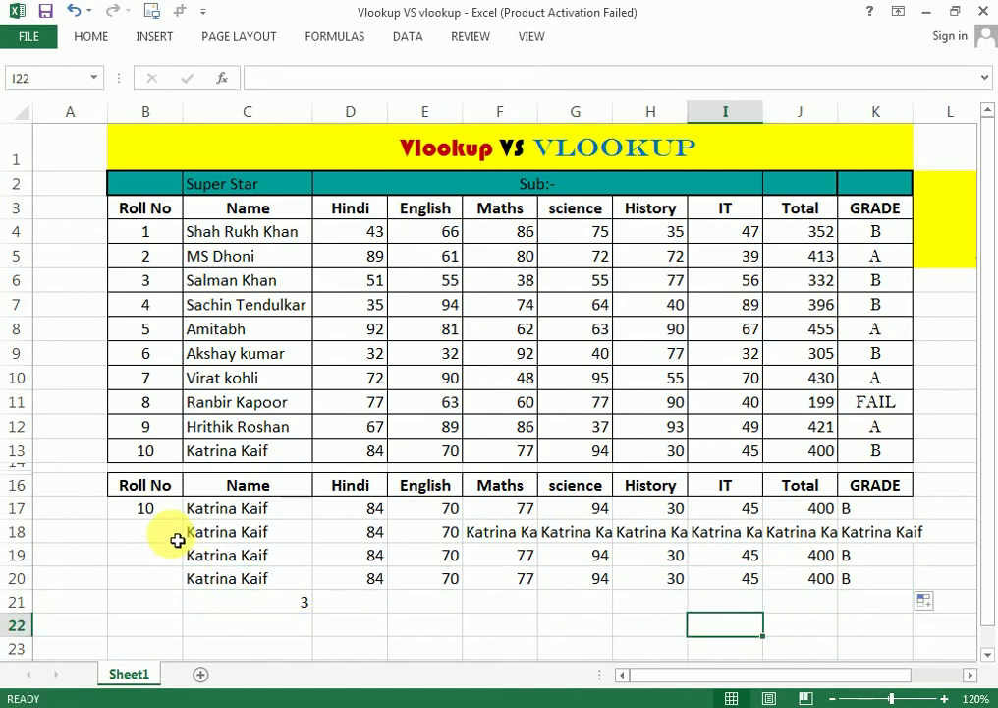
Step: Insert another blank column at A, shifting the table right again
right_click(103, 114)
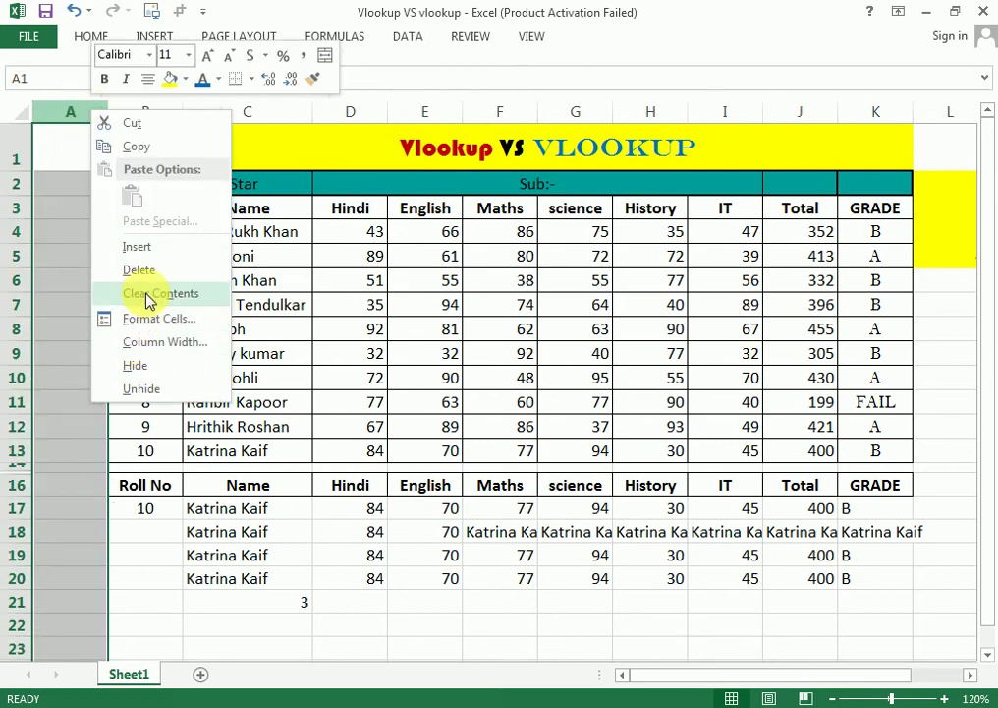
left_click(147, 246)
left_click(349, 578)
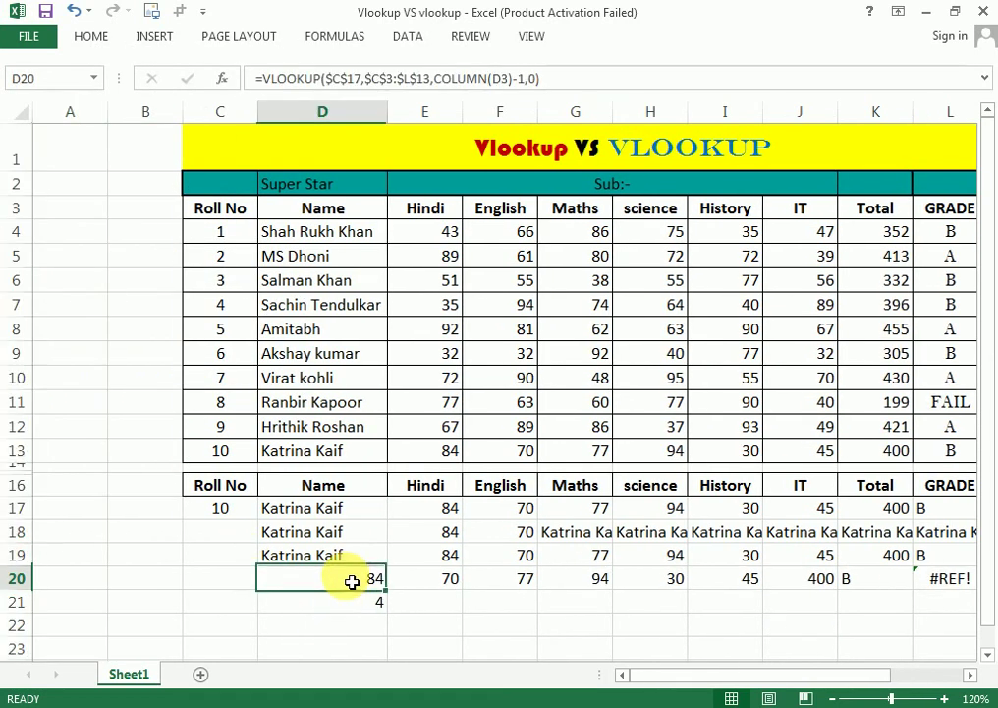
double_click(349, 577)
Step: Change D20's index to COLUMN(D3)-2 and fill it right to L20
left_click(527, 79)
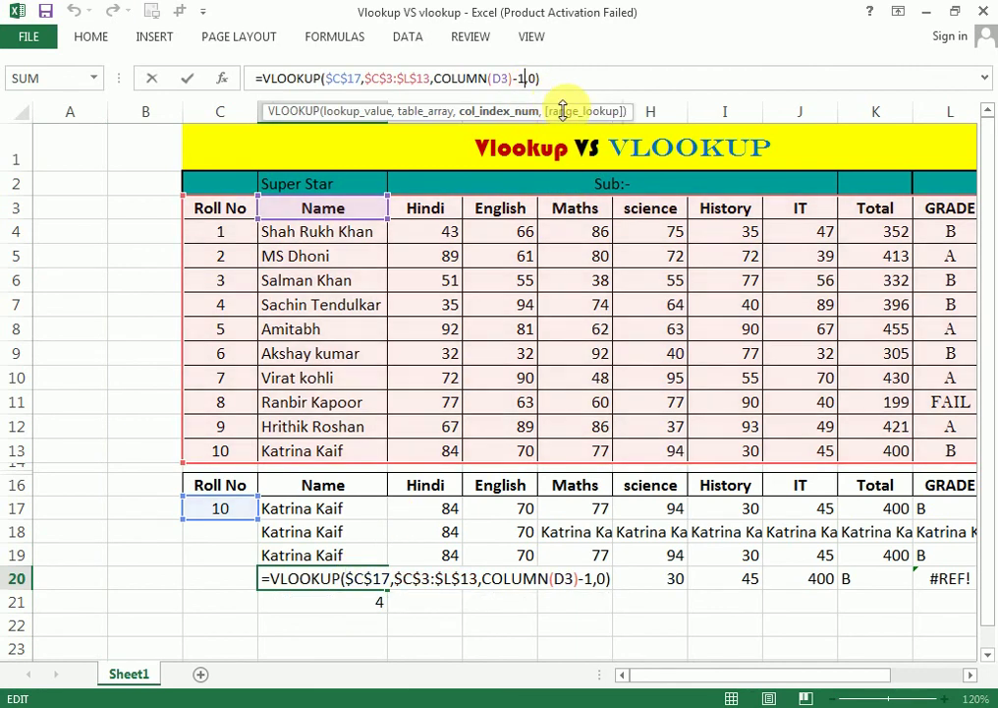
key("BackSpace")
key("Return")
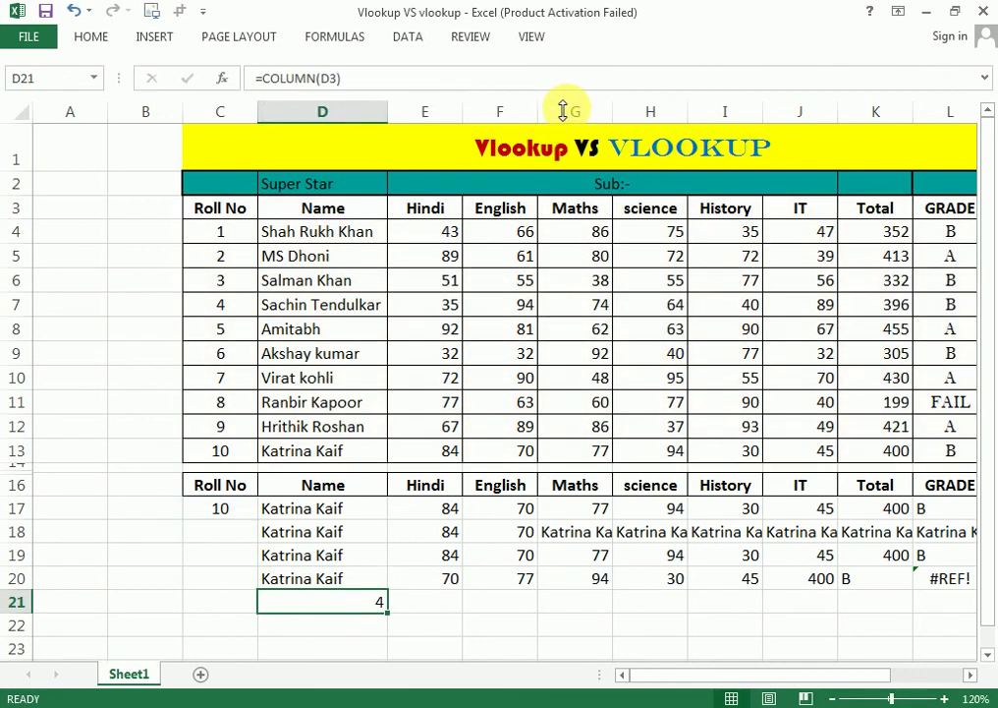
left_click(366, 576)
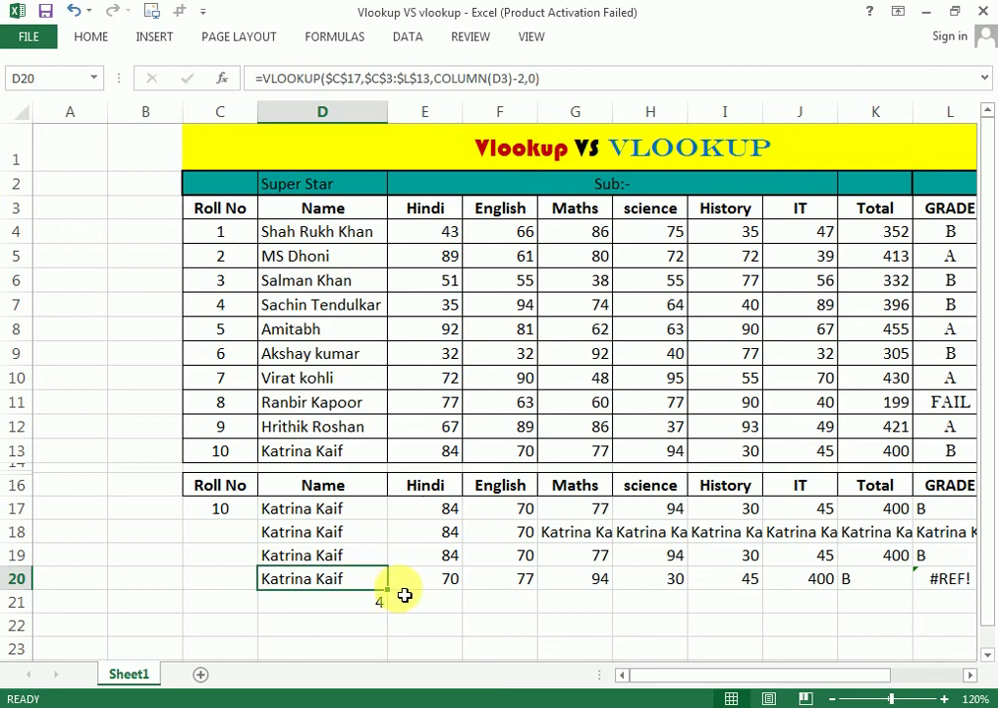
left_click_drag(393, 600, 842, 602)
left_click(531, 625)
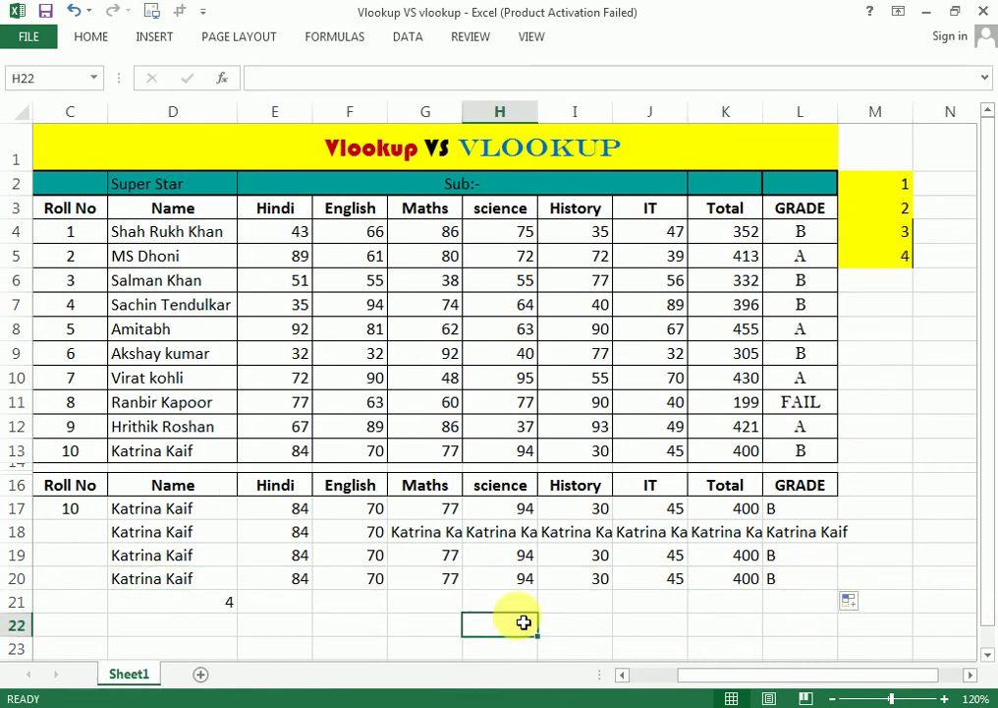
left_click(372, 606)
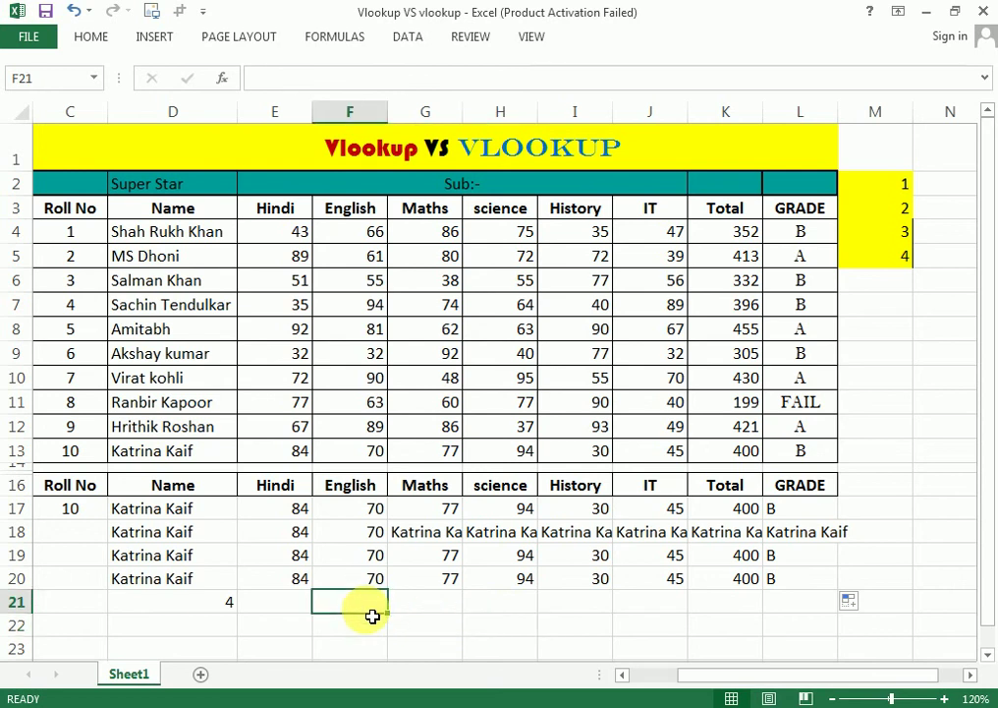